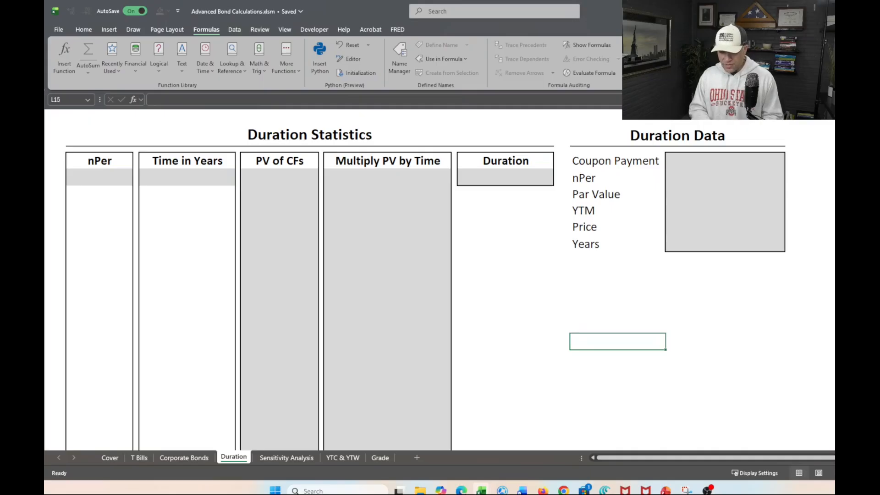
Link the Coupon Payment cell in the Duration Data table to the named cell CP with =CP.
left_click(669, 183)
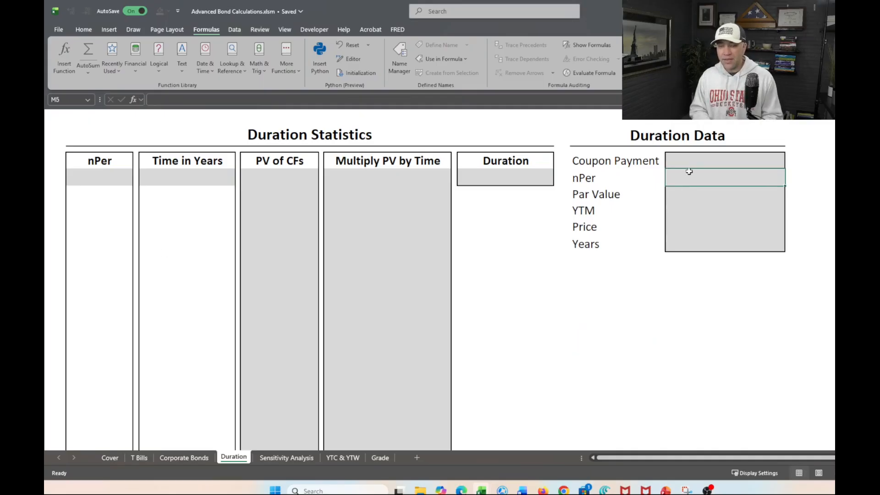
left_click(701, 159)
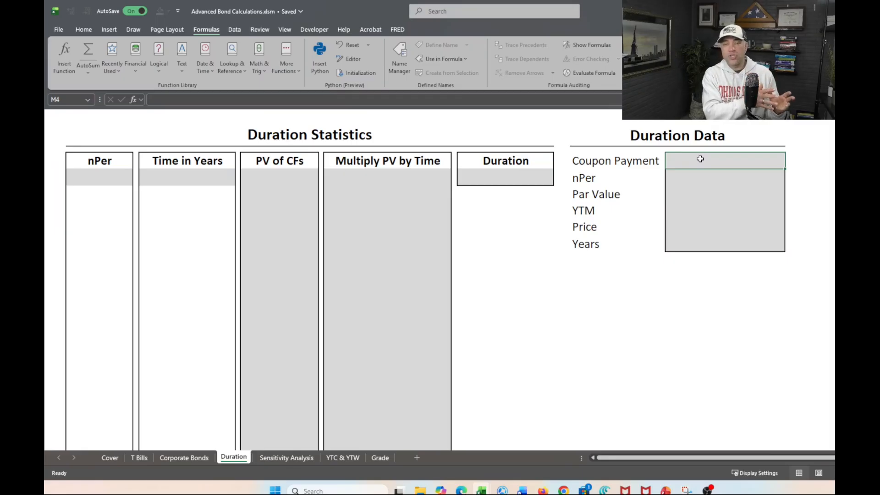
type("=.cp")
key("BackSpace")
key("BackSpace")
key("BackSpace")
type("cp")
key("Return")
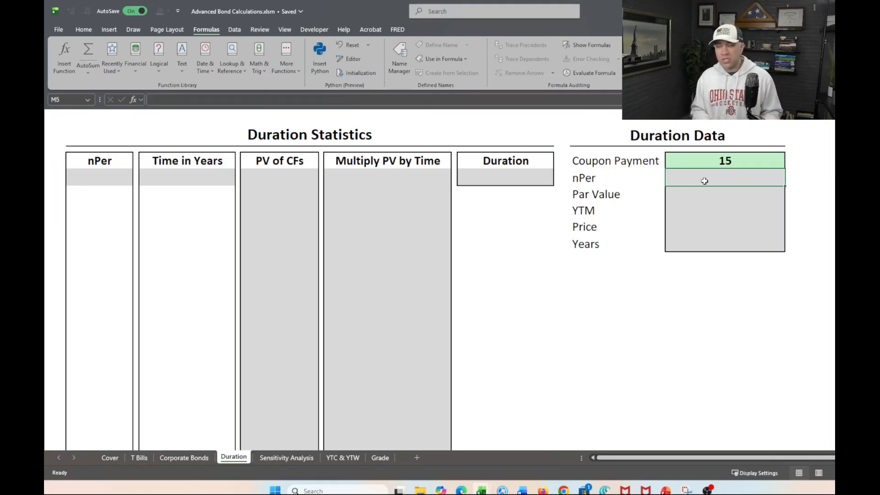
Fill the nPer and Par Value cells in Duration Data with references to the named cells nPer and Par.
type("=nper")
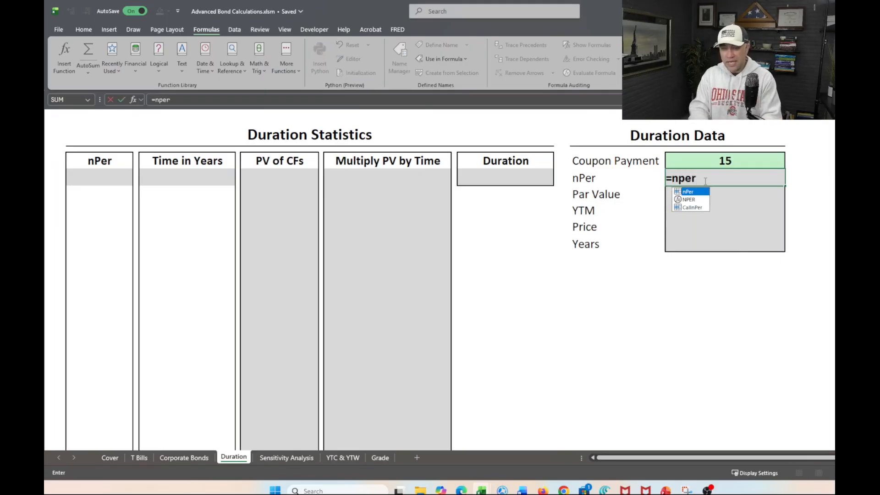
key("Tab")
key("Return")
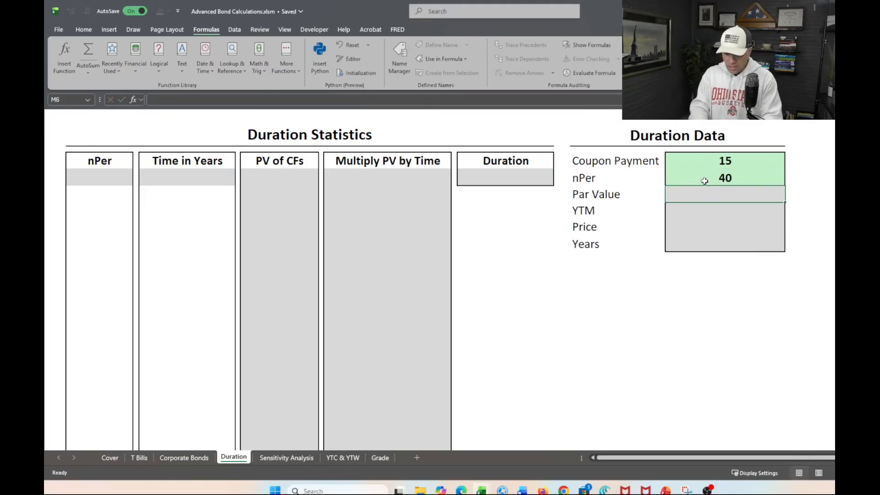
type("=par")
key("Tab")
key("Return")
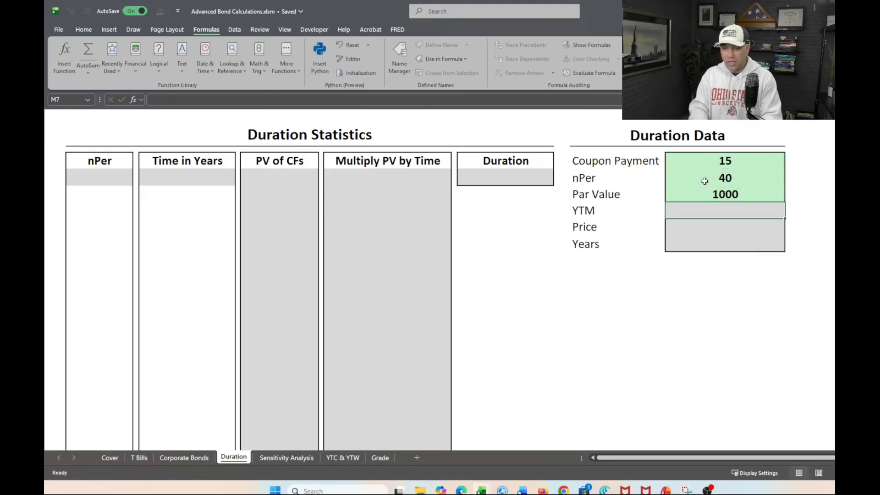
Fill the YTM and Price cells in Duration Data with references to the named cells YTM and Price.
type("=ytm")
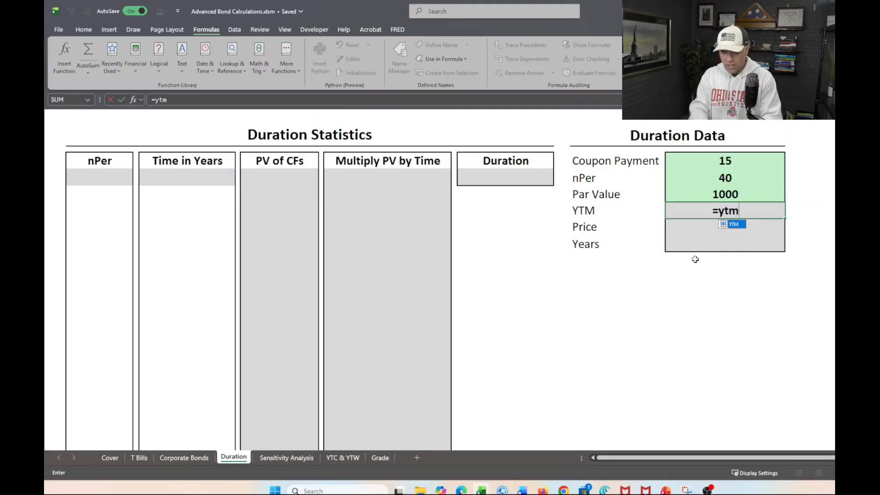
key("Tab")
key("Return")
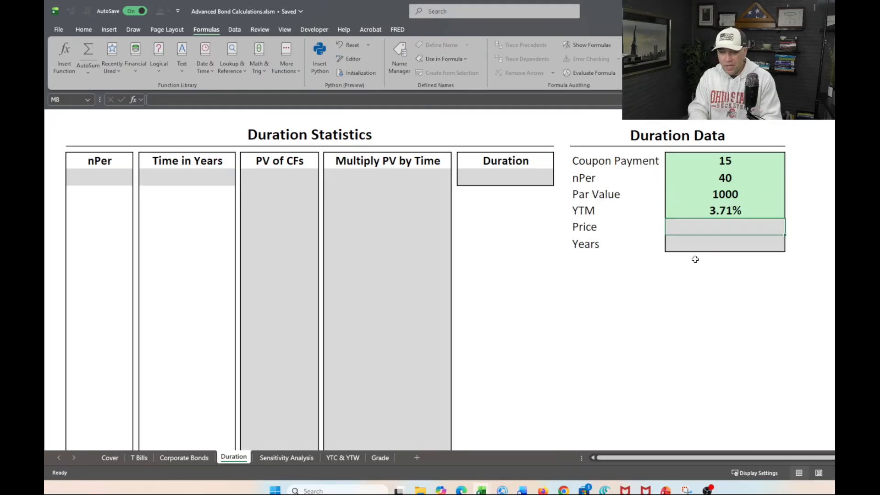
type("=price")
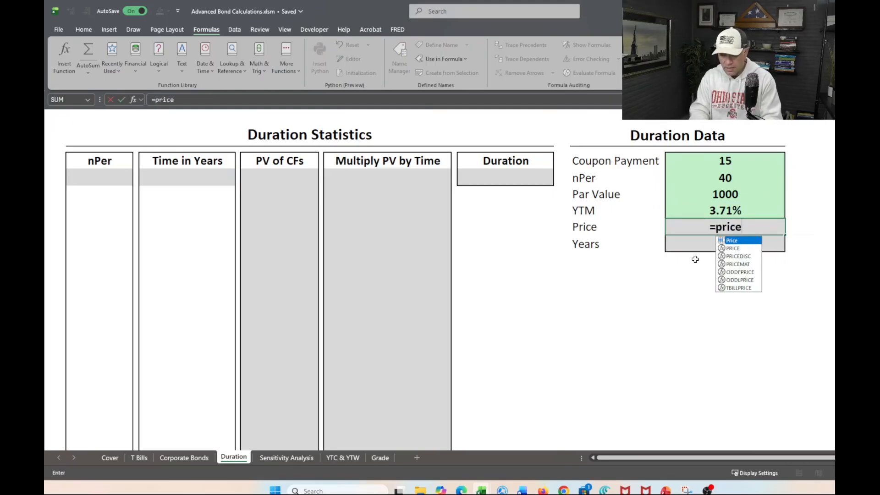
key("Tab")
key("Return")
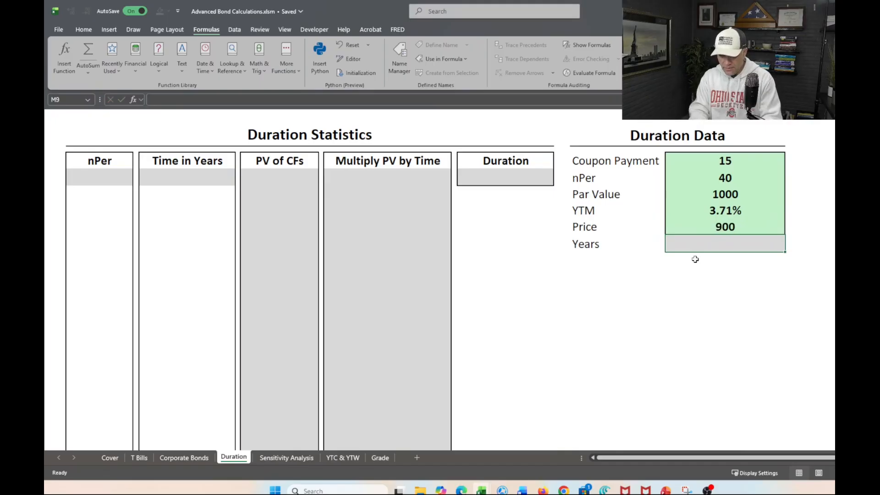
Link the Years cell in Duration Data to the named maturity cell with =Mat.
type("=year")
key("Return")
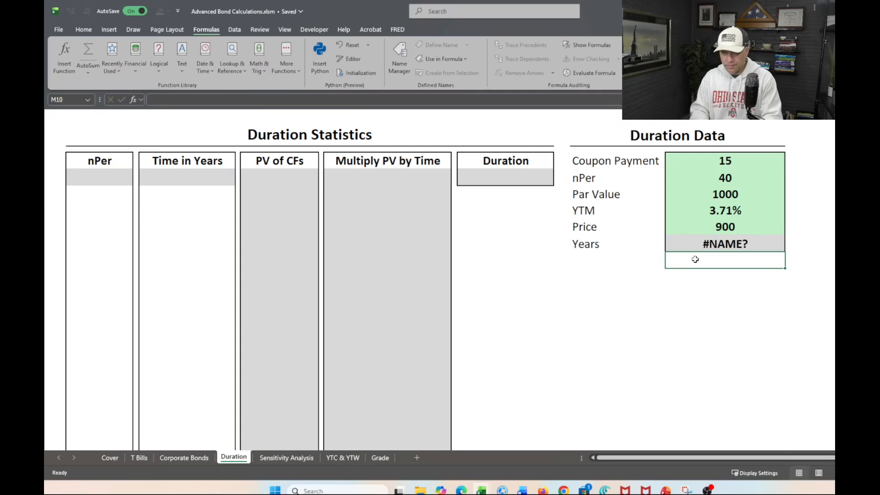
left_click(701, 246)
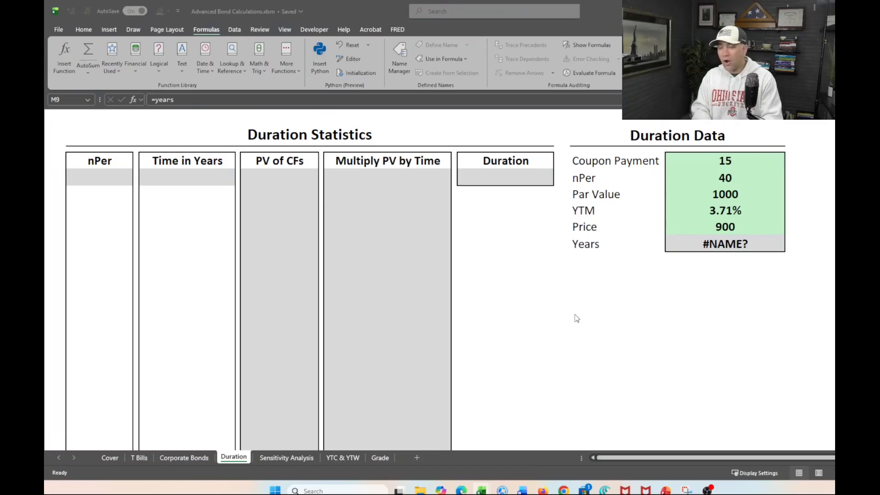
left_click(625, 300)
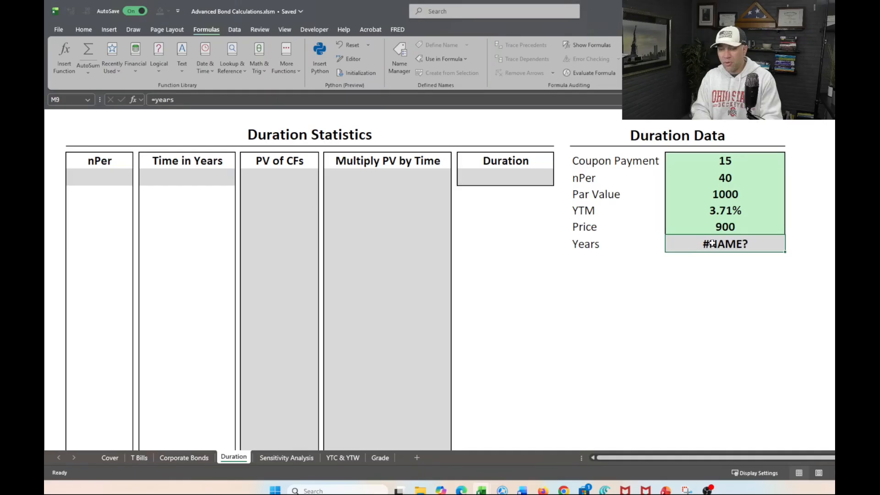
type("=mat")
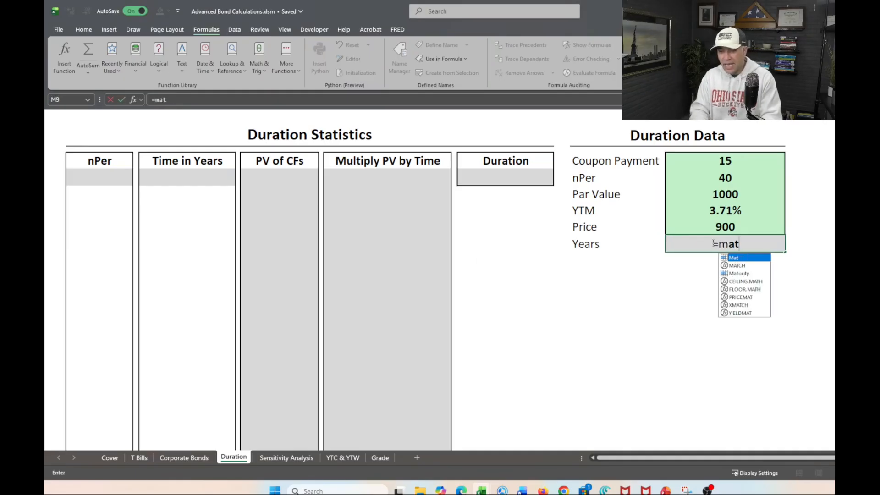
key("Tab")
key("Return")
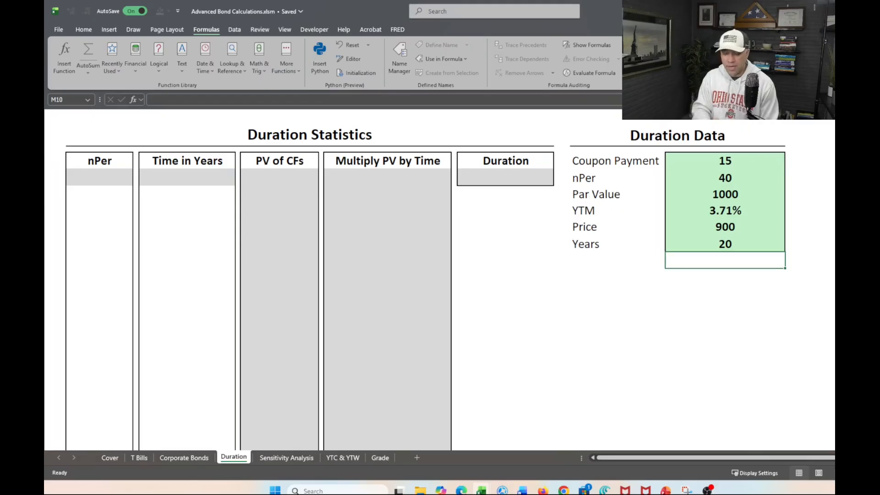
Set the Coupon Rate on the Corporate Bonds sheet to 6%.
left_click(186, 459)
left_click(209, 227)
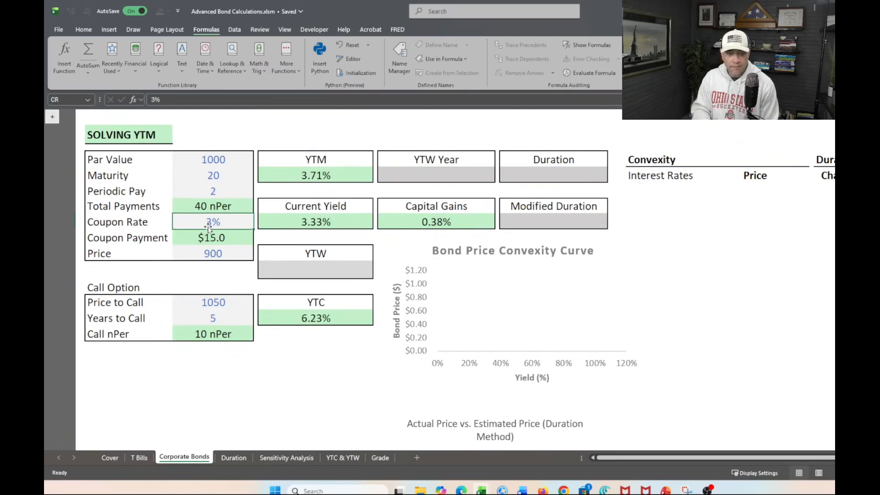
type("6")
key("Return")
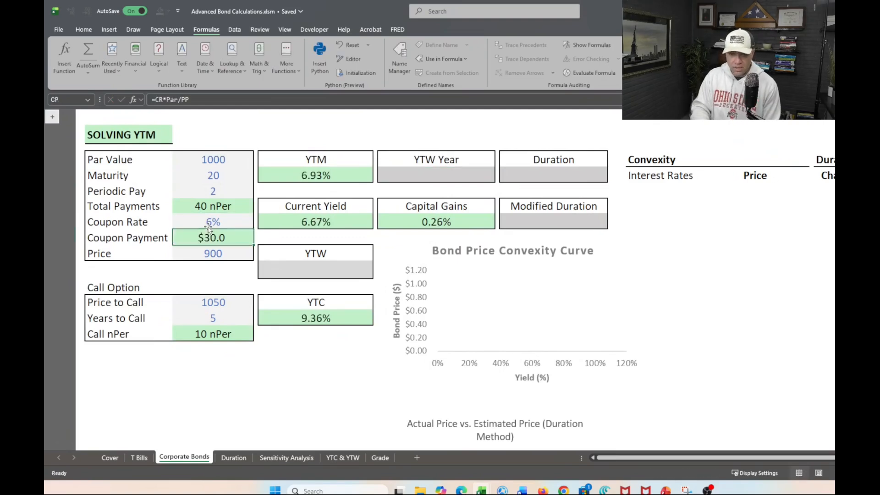
Return to the Duration sheet and select the first empty cell under nPer in Duration Statistics.
left_click(239, 459)
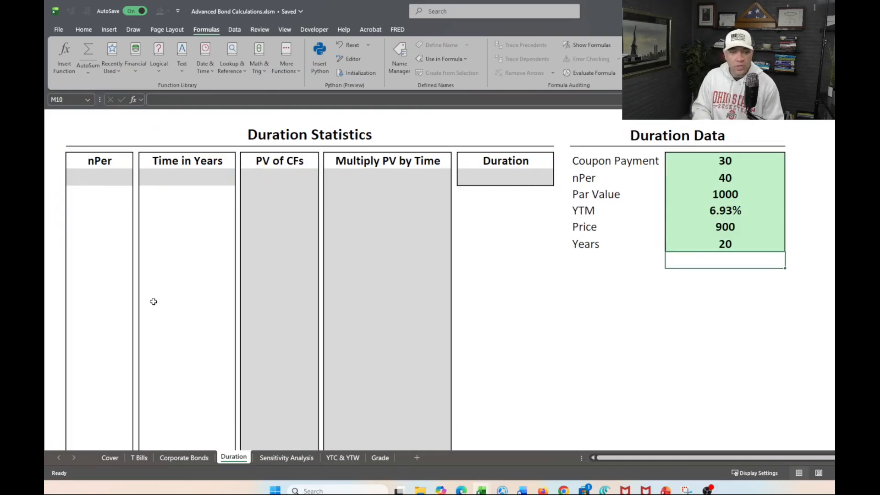
left_click(101, 178)
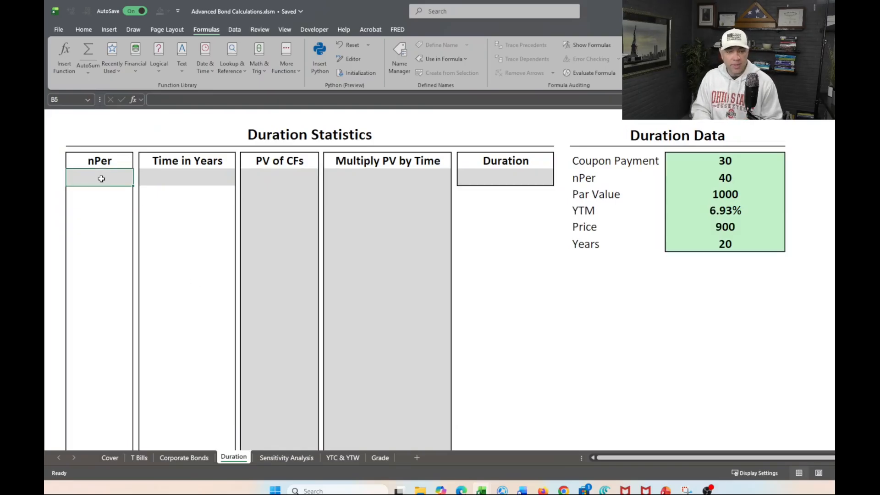
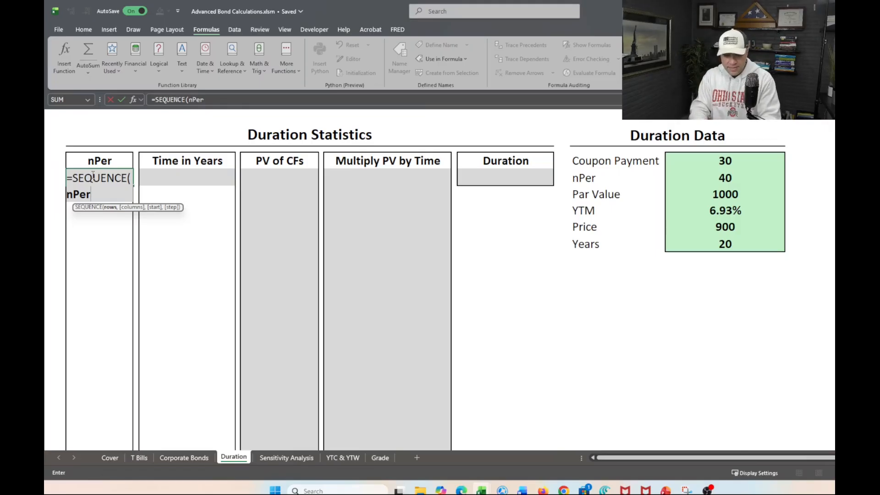
Complete the first nPer cell's formula as =SEQUENCE(nPer,1,1,1) to list the payment periods.
type(",")
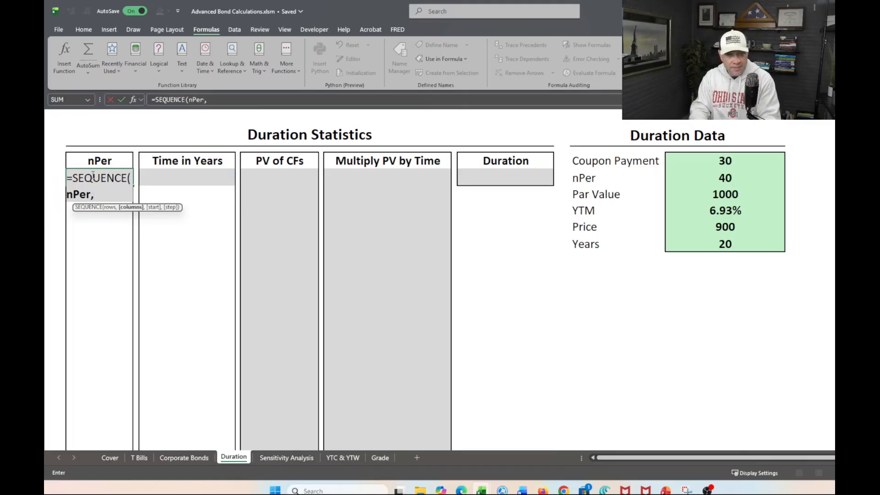
type("1,")
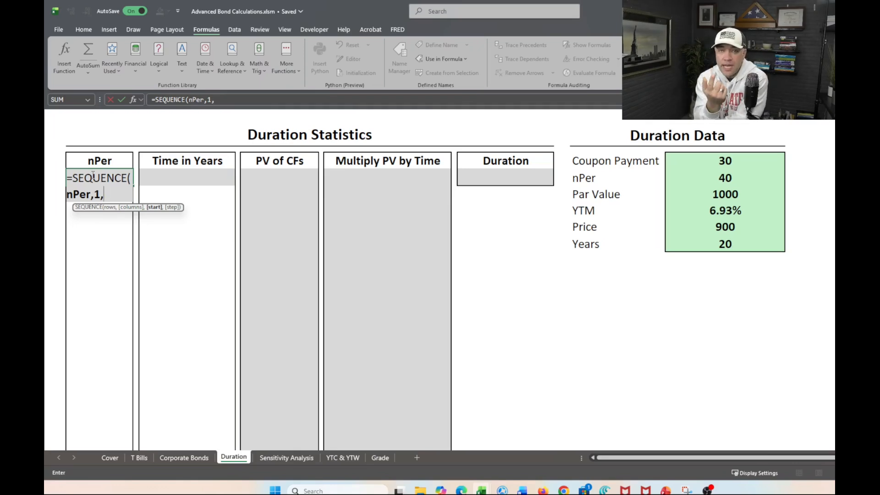
type("1")
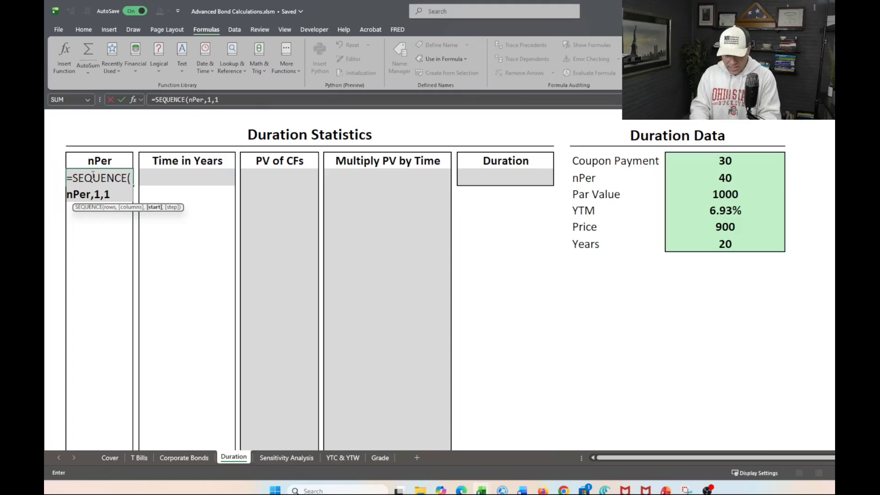
type(",")
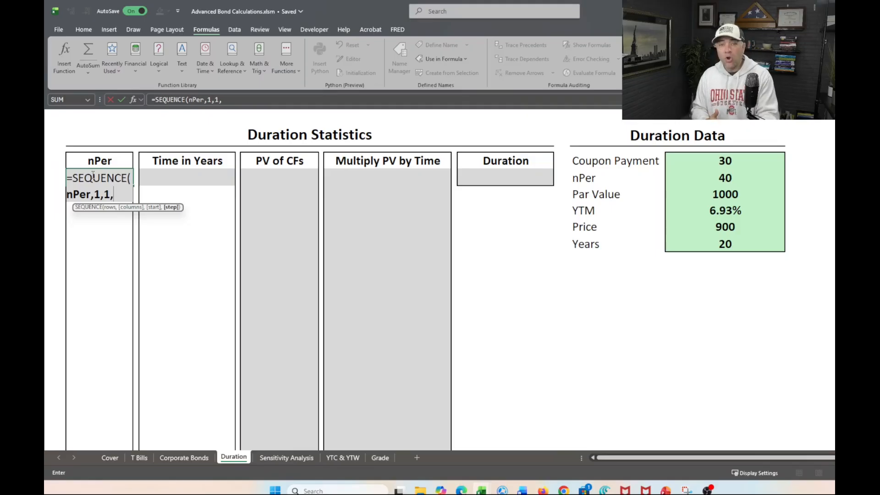
type("1")
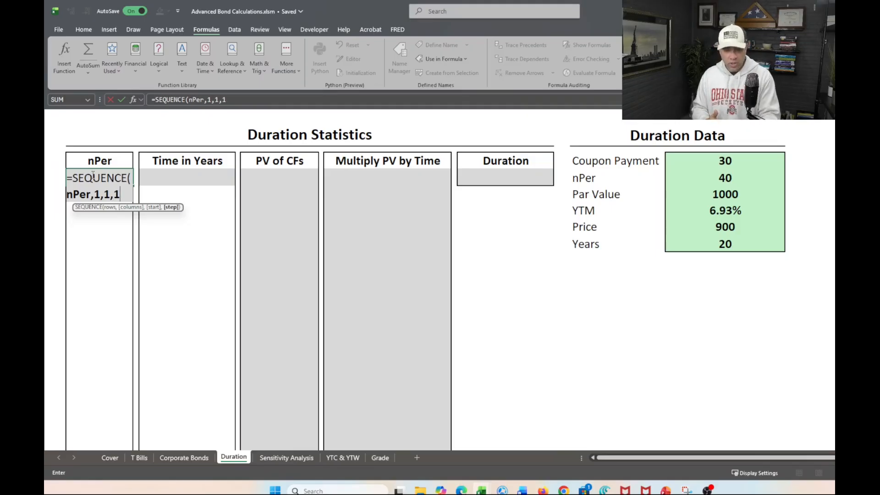
type(")")
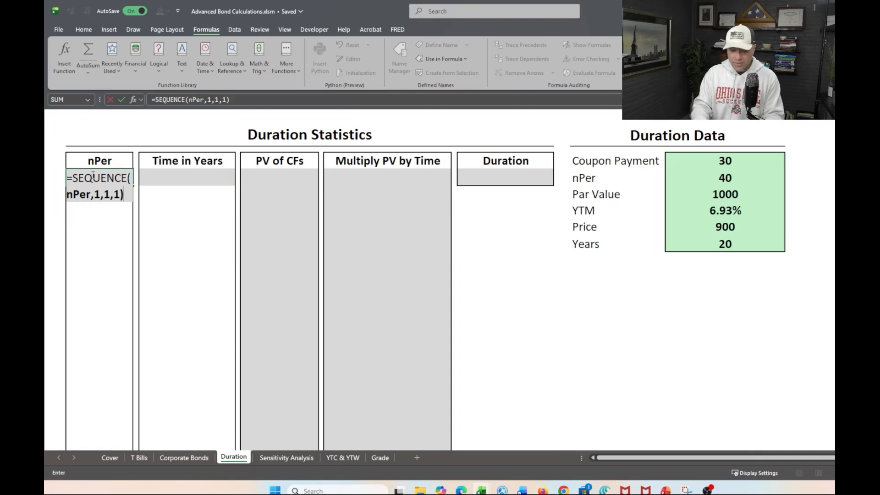
key("Return")
scroll(156, 256, "down", 7)
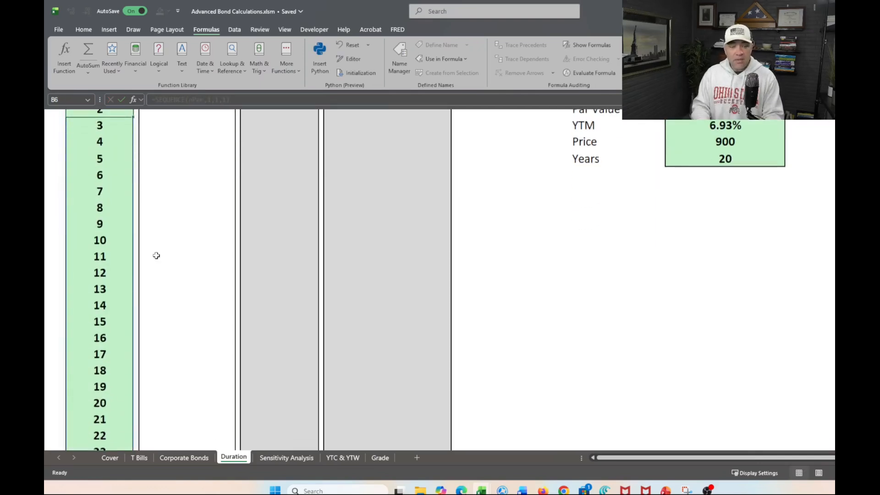
scroll(157, 255, "up", 8)
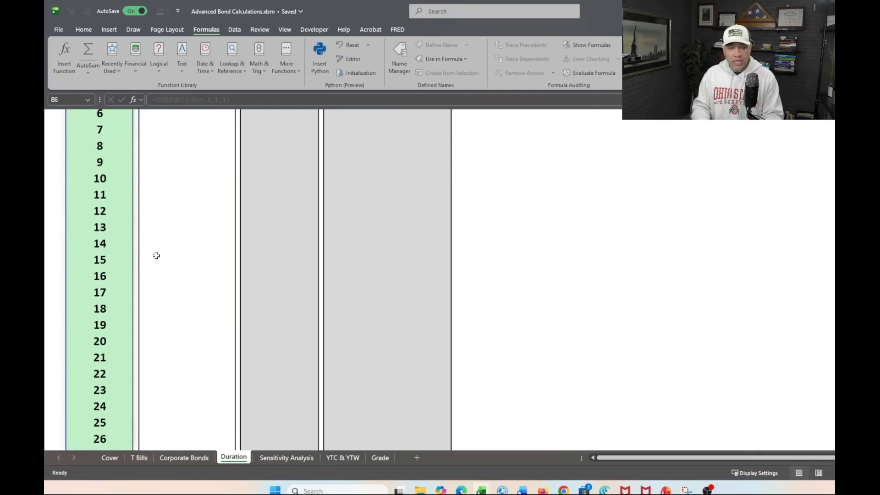
Set the Maturity on the Corporate Bonds sheet to 2 and check the nPer list on the Duration sheet.
left_click(181, 458)
left_click(210, 179)
type("2")
key("Return")
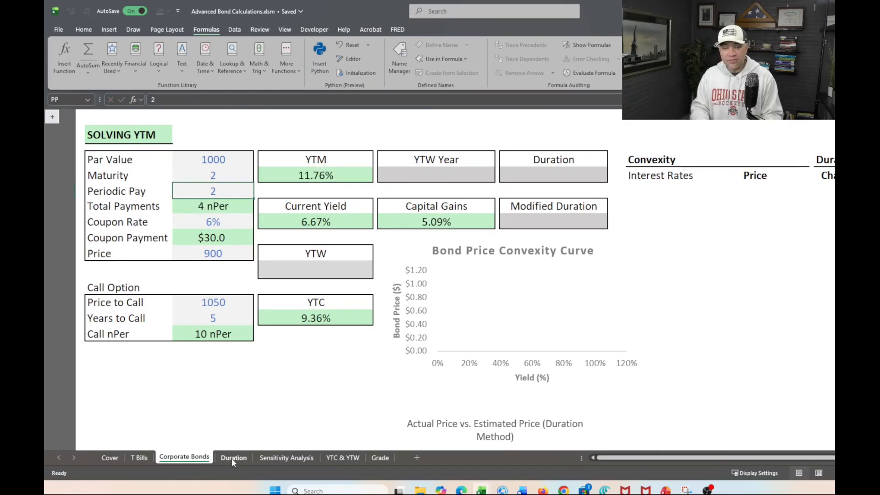
left_click(232, 458)
left_click(186, 194)
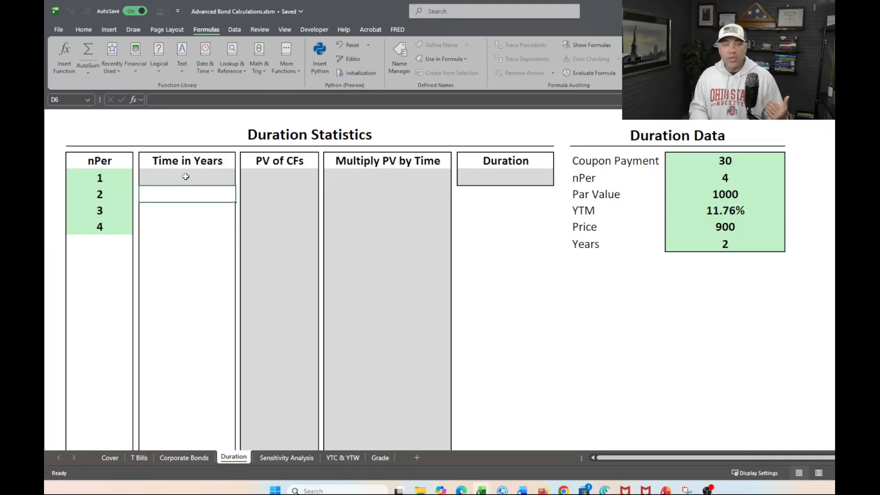
left_click(99, 245)
left_click(169, 240)
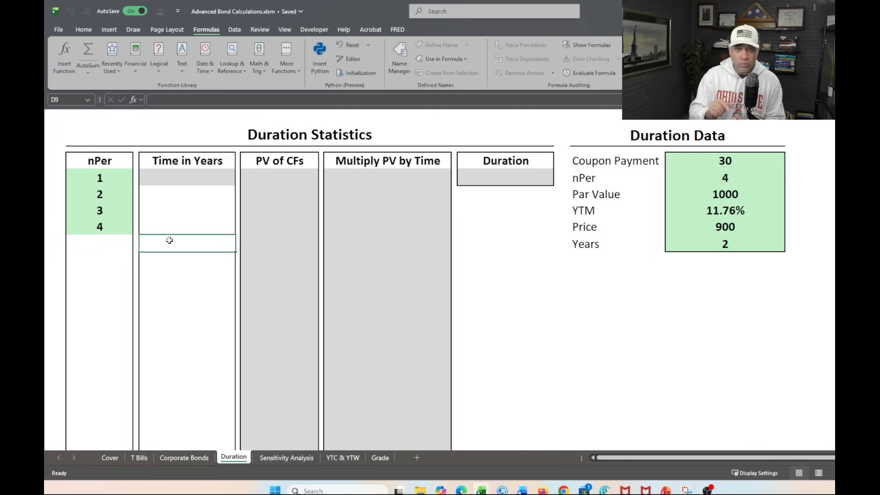
Set the Maturity on the Corporate Bonds sheet to 20 and return to the Duration sheet.
left_click(173, 458)
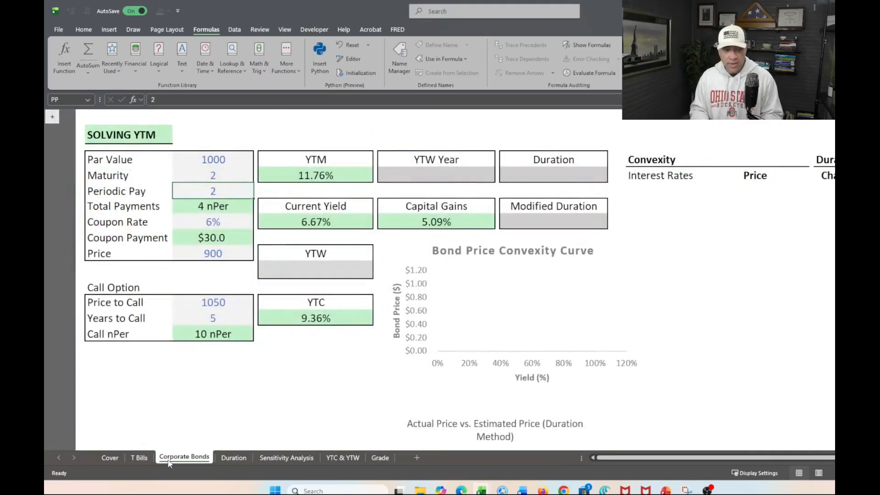
left_click(213, 177)
type("20")
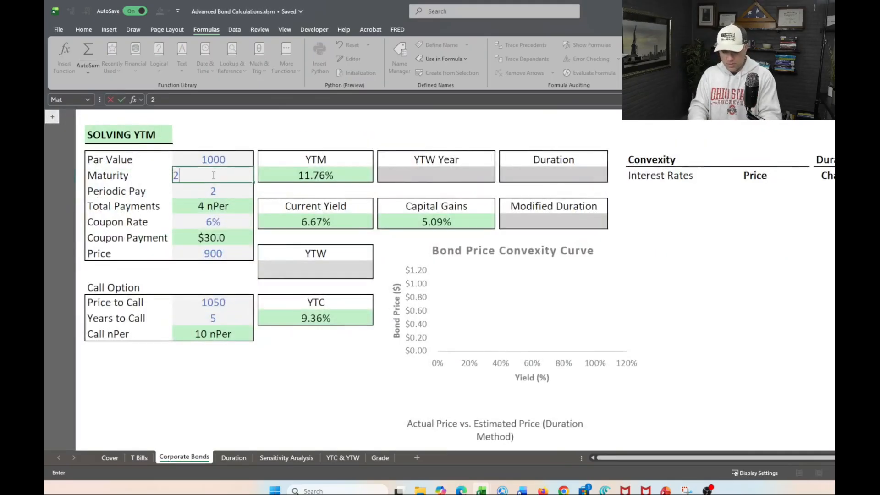
key("Return")
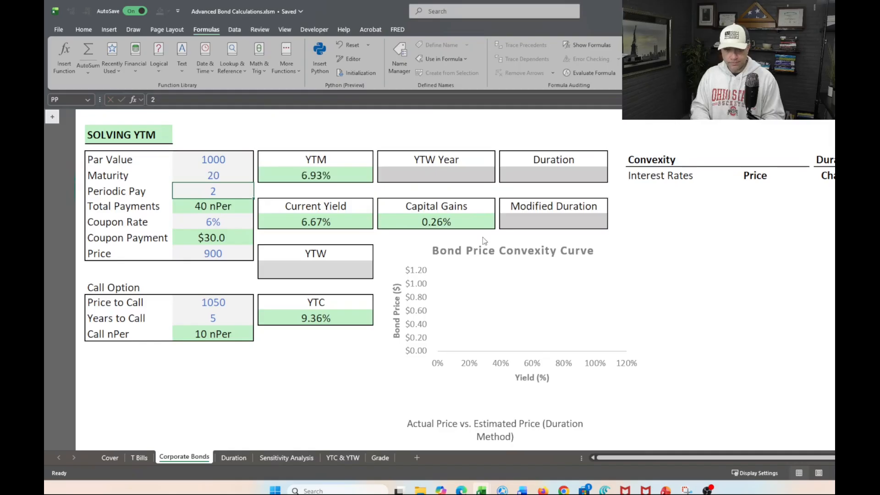
left_click(241, 457)
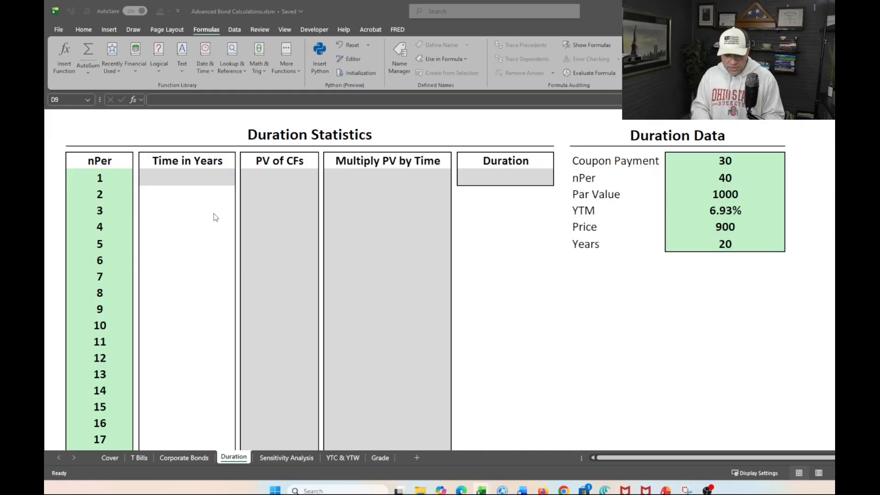
Enter =SEQUENCE(nPer, 1,1/PP,1/PP) in the first Time in Years cell of Duration Statistics.
left_click(173, 179)
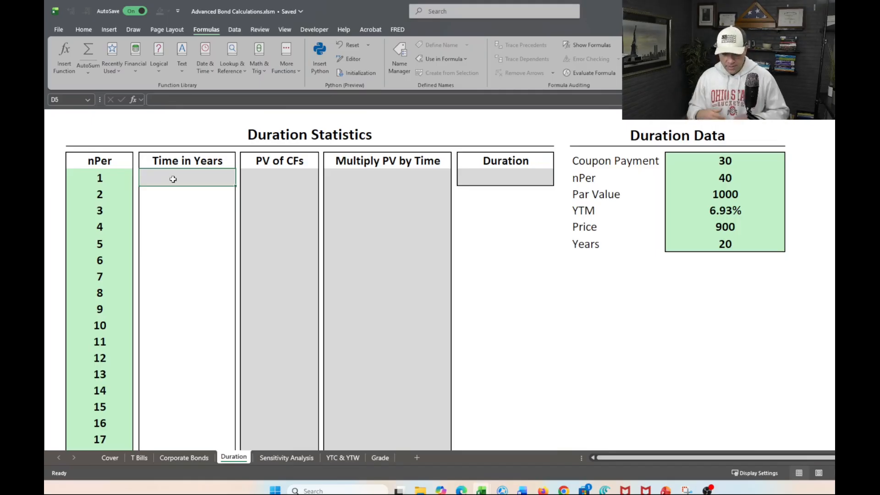
type("=seq")
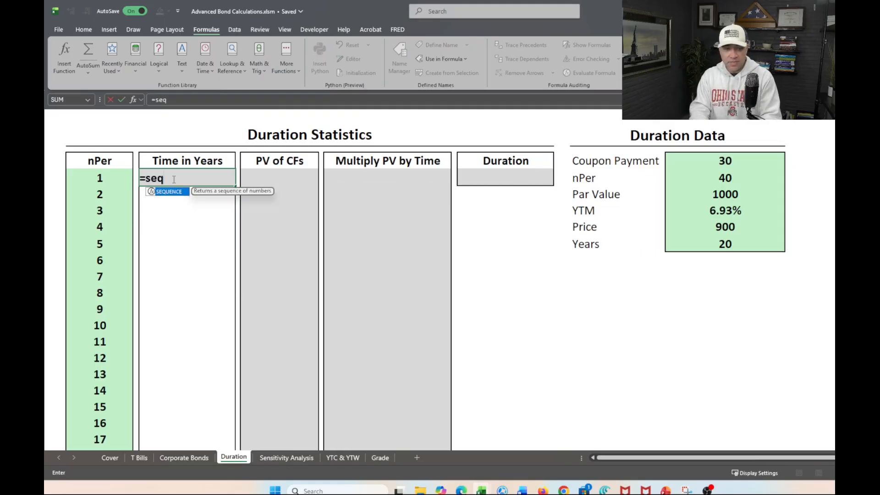
key("Tab")
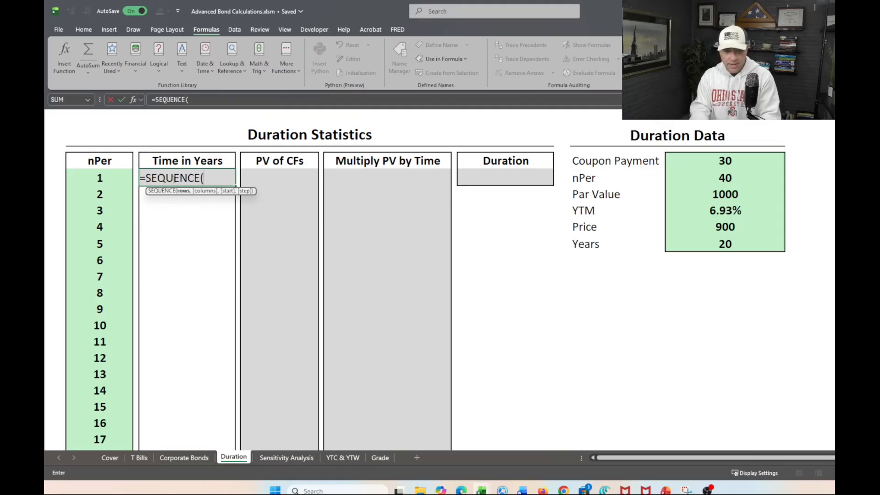
type("nper")
key("Tab")
type(",")
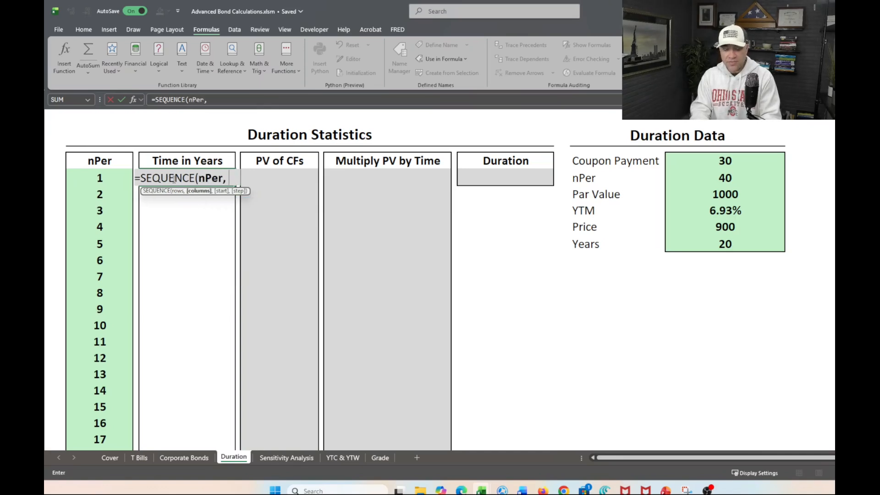
type(" 1")
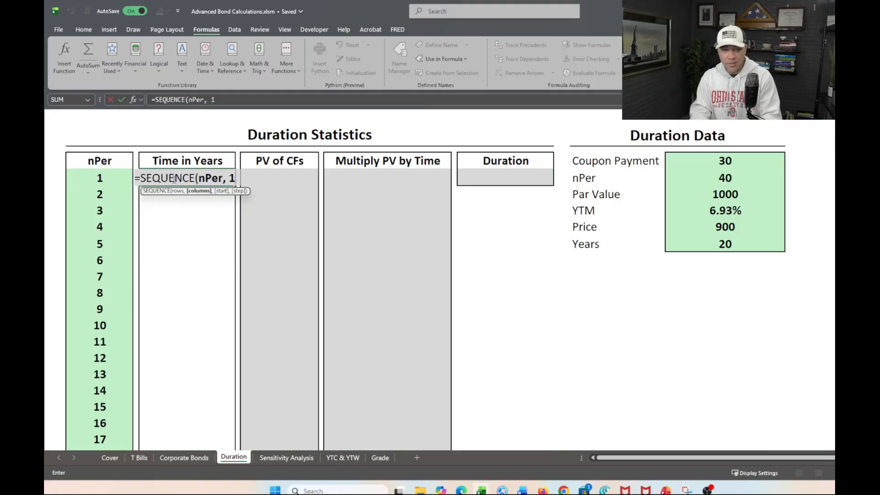
type(",")
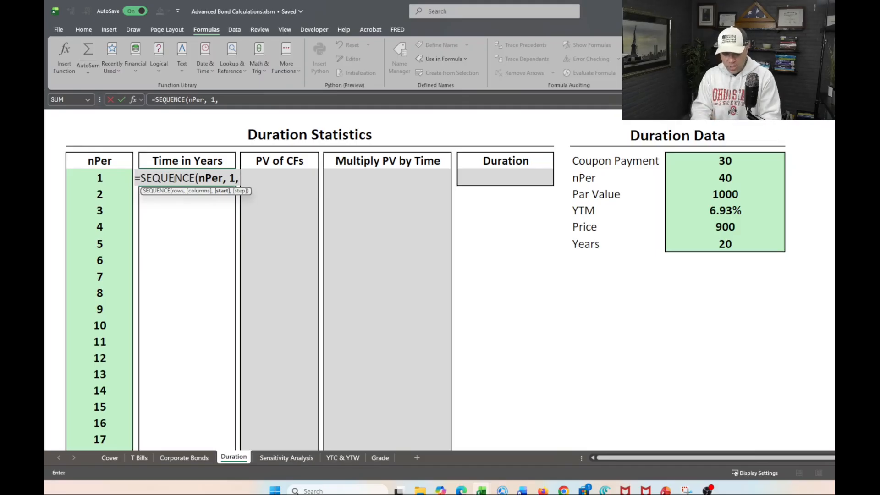
type("1")
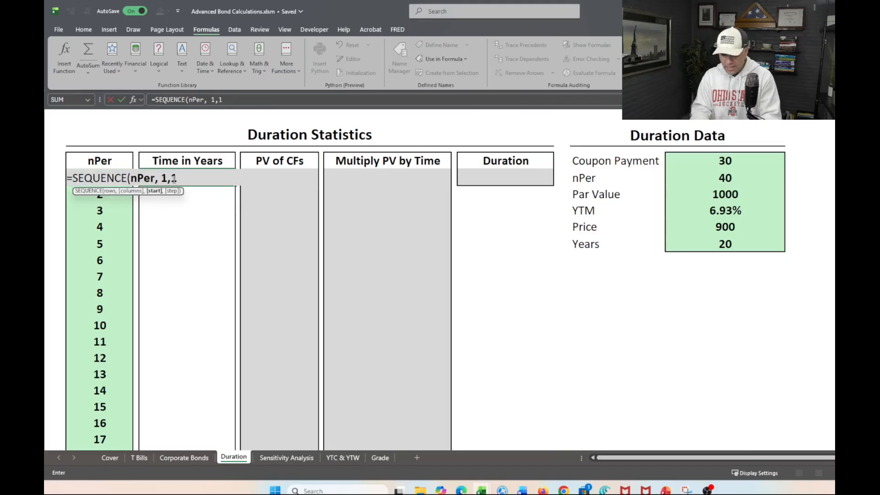
type("/")
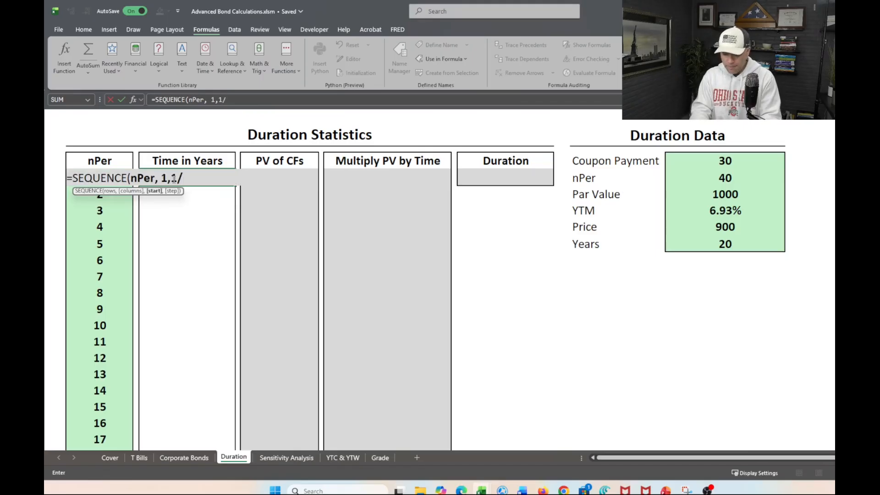
type("pp")
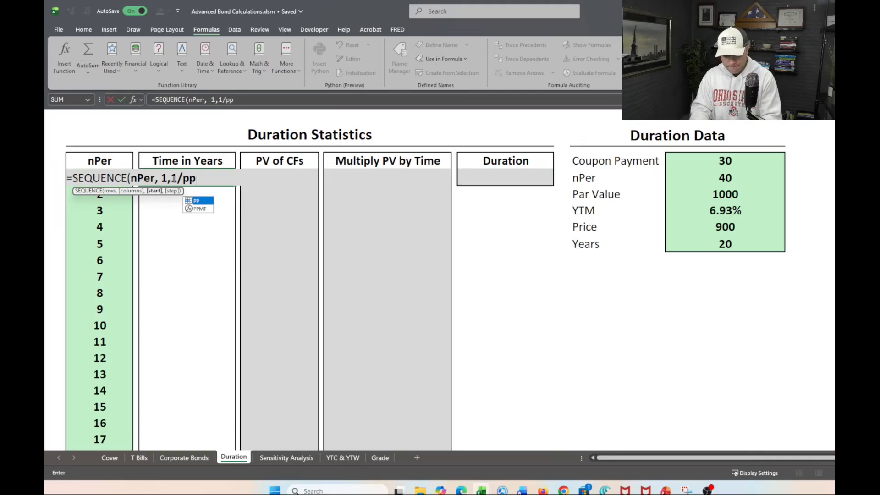
key("Tab")
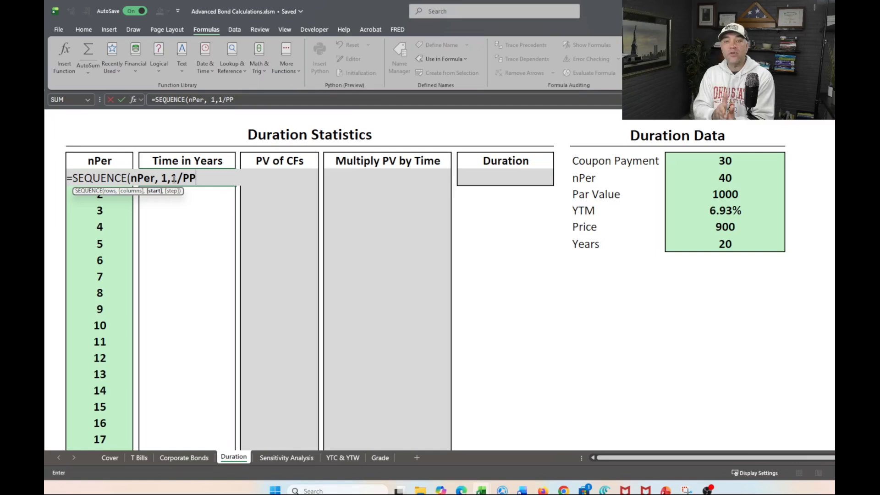
type(",")
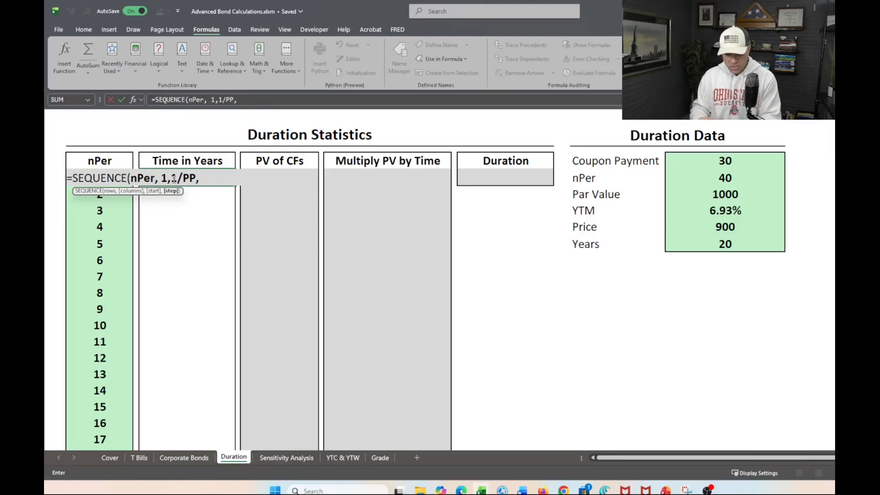
type("1/")
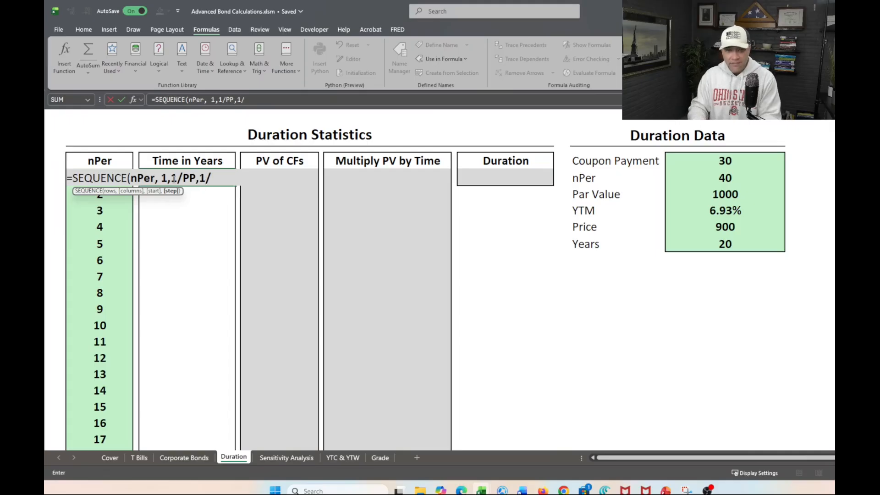
type("PP")
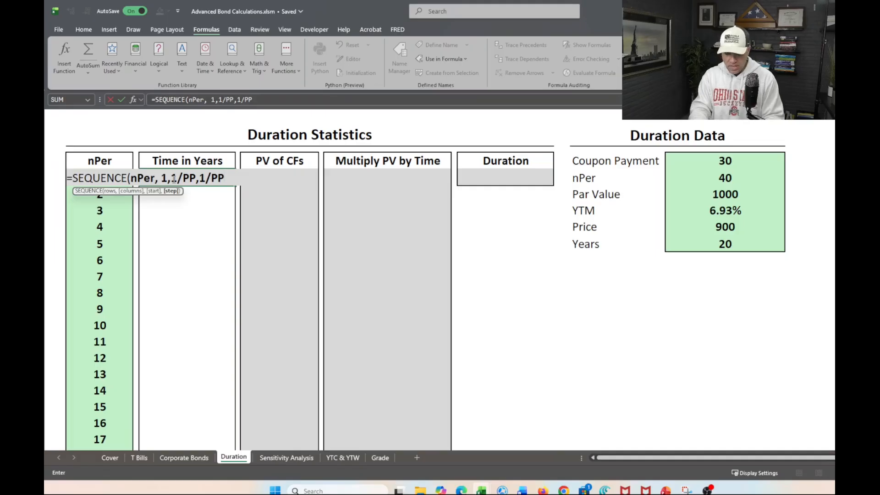
type(")")
key("Return")
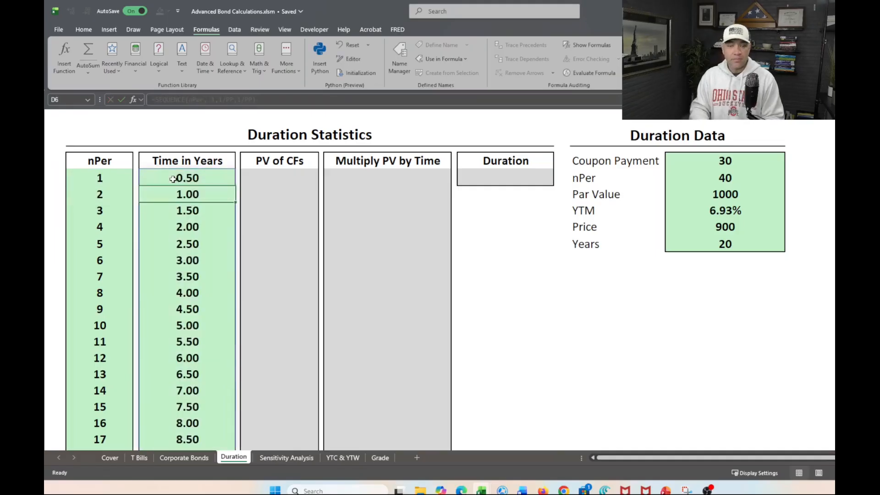
Examine the Time in Years values against the nPer column from the first period down to the last.
scroll(189, 243, "down", 1)
scroll(189, 243, "up", 1)
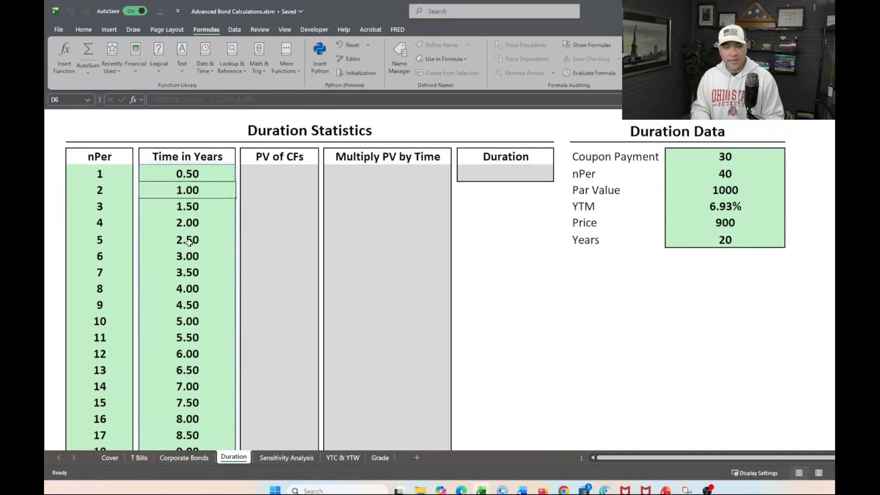
left_click(197, 178)
left_click(190, 194)
left_click(190, 210)
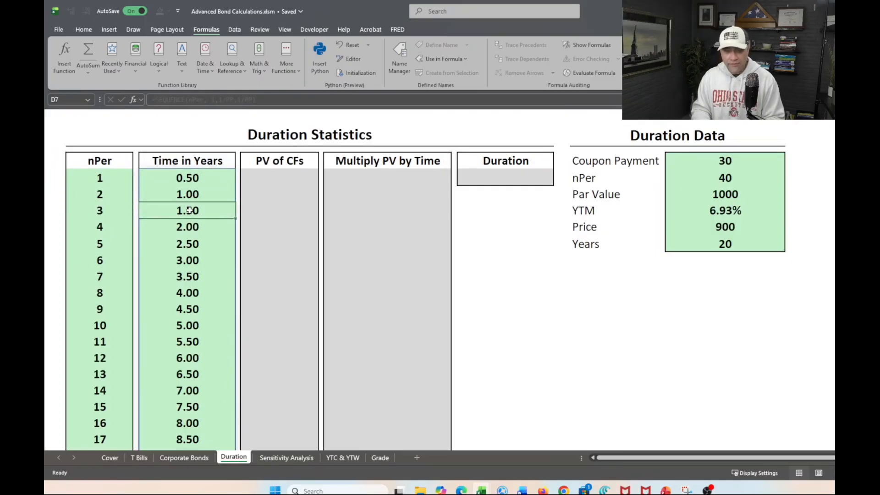
left_click(191, 227)
left_click(189, 245)
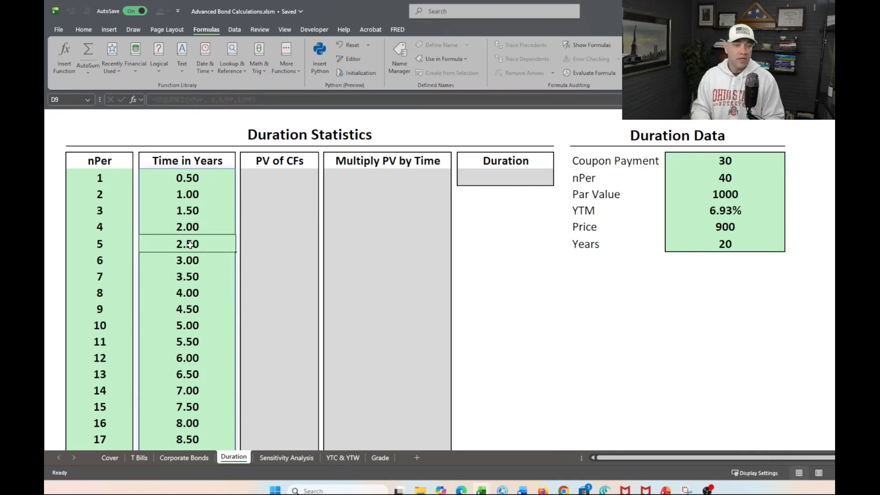
scroll(189, 244, "down", 13)
scroll(190, 245, "up", 2)
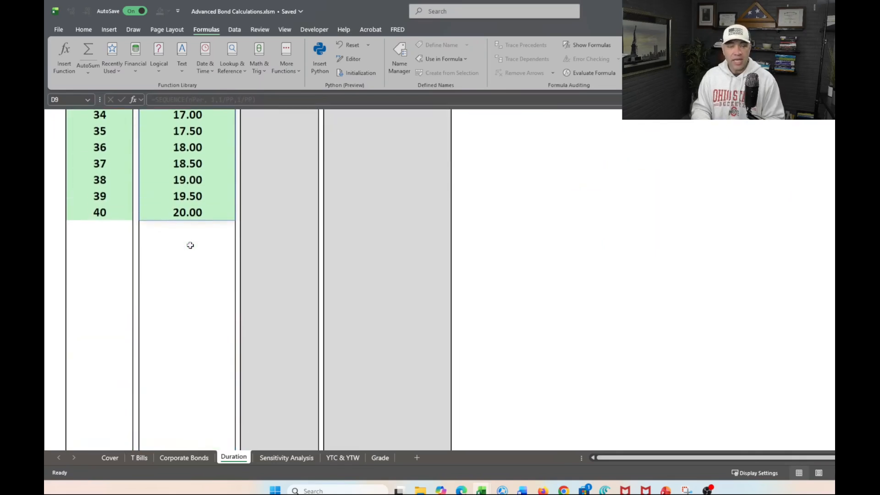
left_click(177, 227)
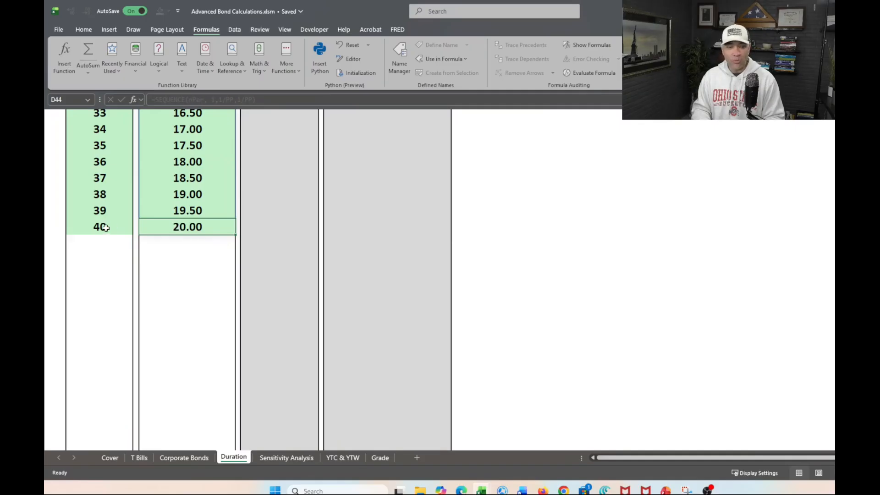
scroll(190, 224, "up", 1)
scroll(190, 225, "up", 2)
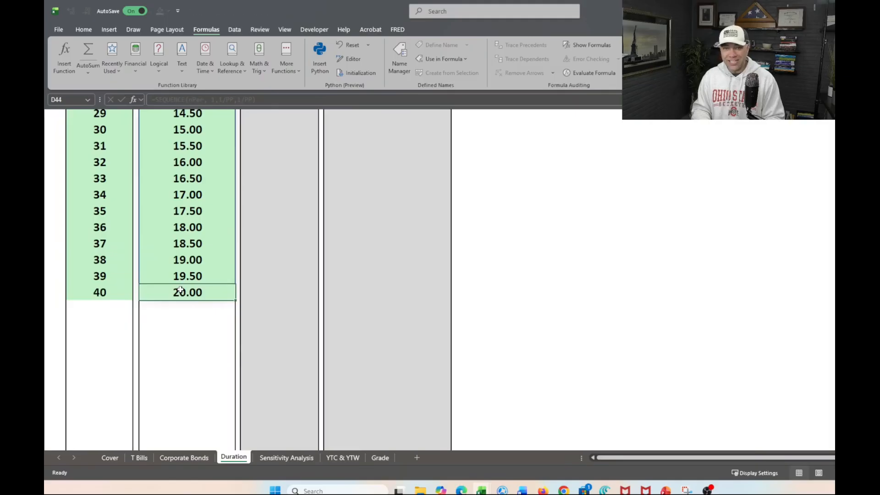
Examine the PV of CFs column against the nPer and Time in Years lists, from the first period to below the last.
scroll(190, 259, "up", 6)
scroll(194, 262, "up", 5)
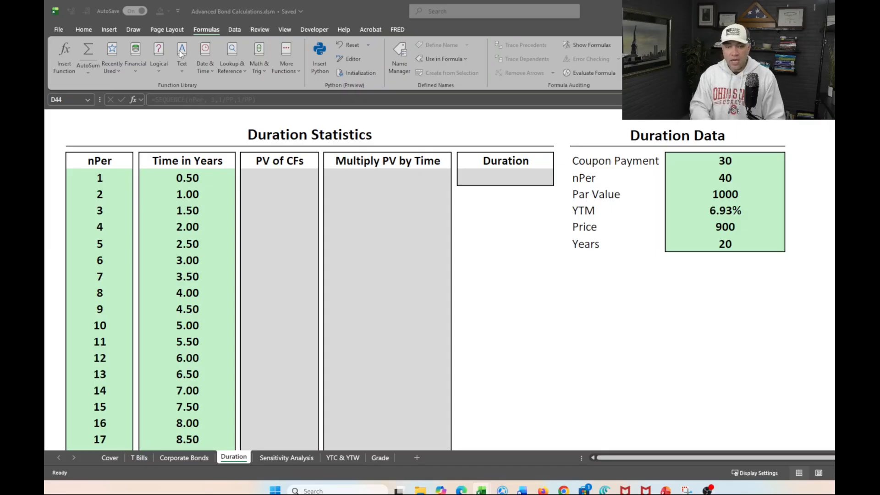
left_click(314, 185)
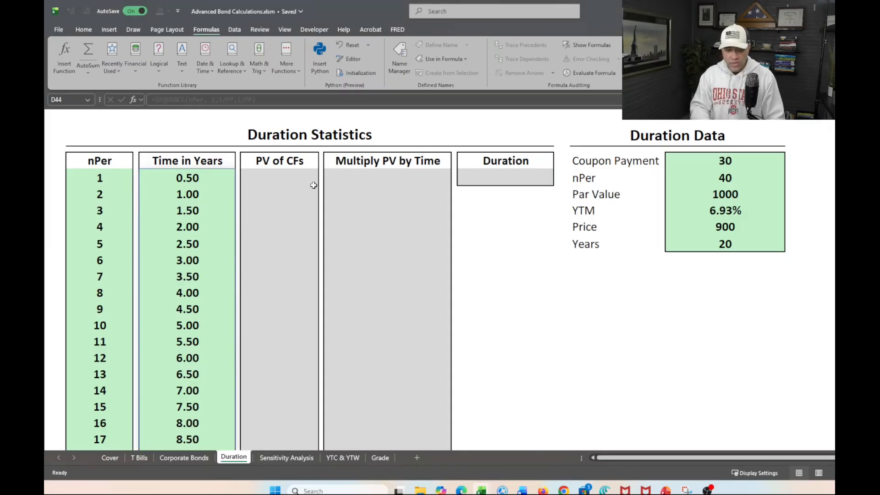
left_click(267, 174)
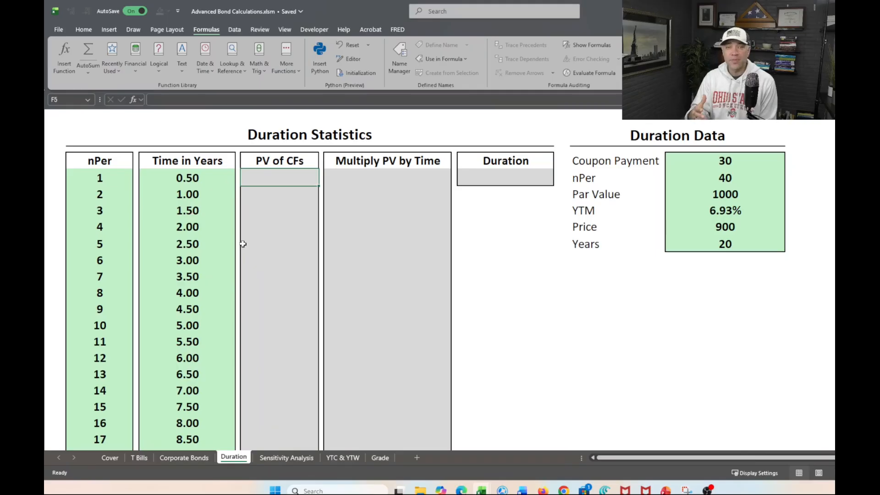
scroll(243, 244, "down", 10)
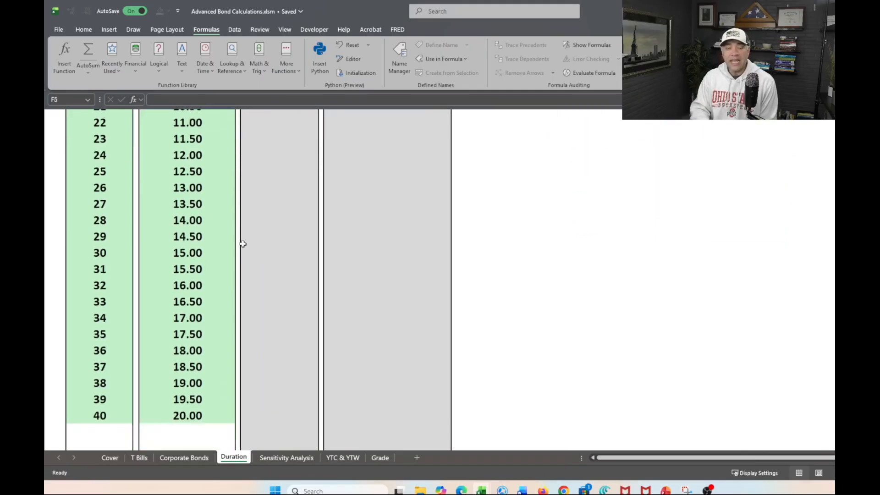
scroll(268, 261, "down", 5)
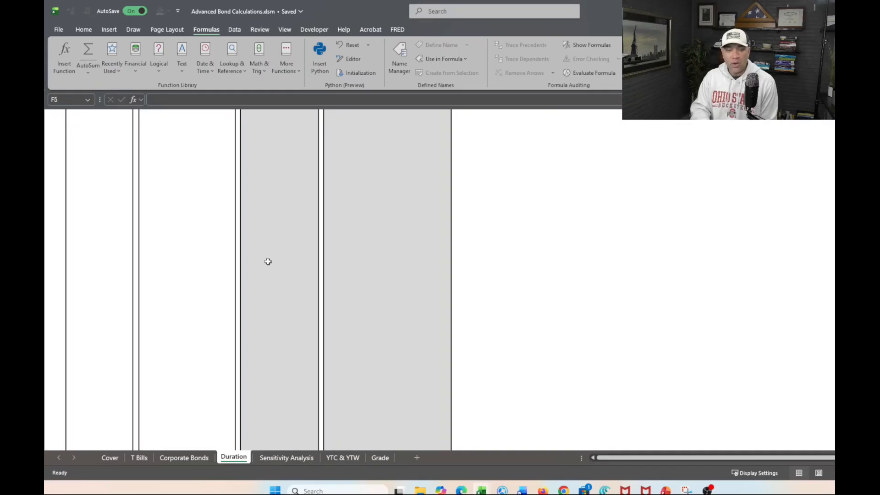
scroll(268, 261, "up", 3)
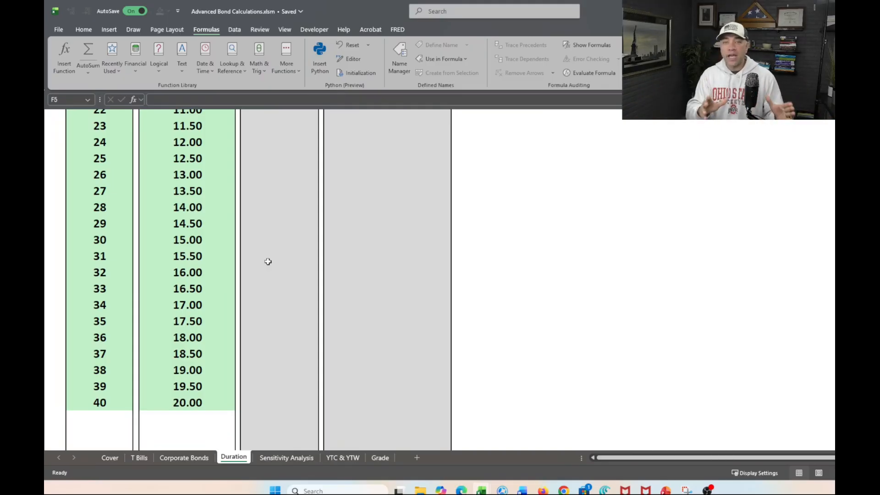
scroll(268, 261, "up", 10)
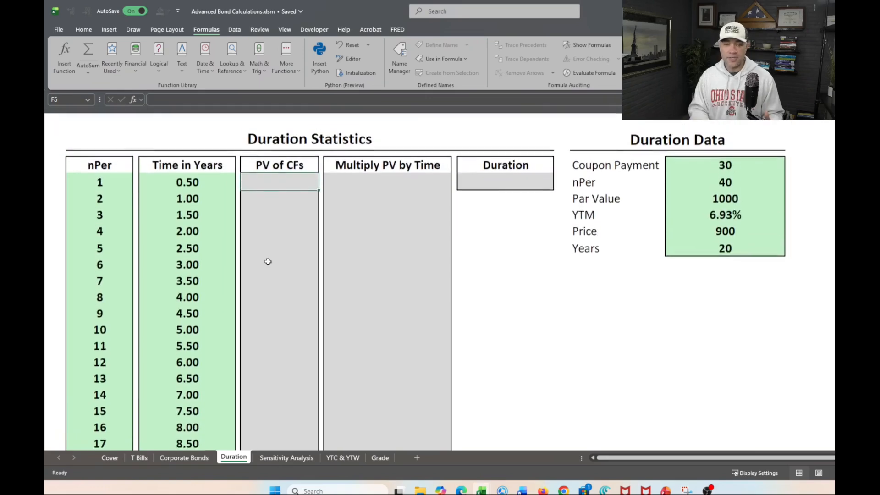
scroll(261, 310, "down", 8)
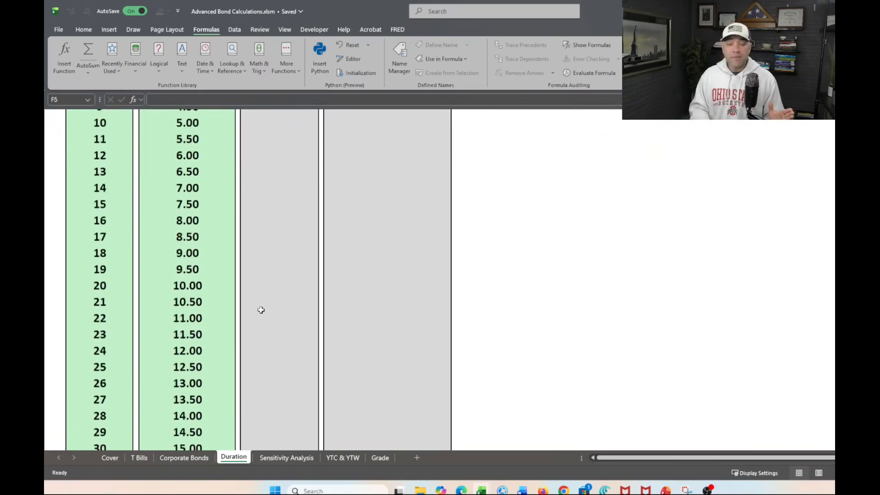
left_click(164, 392)
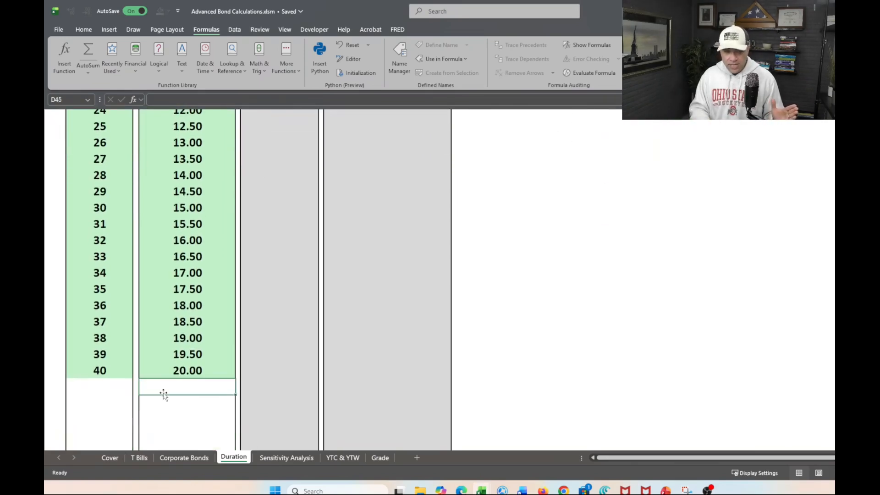
left_click(277, 394)
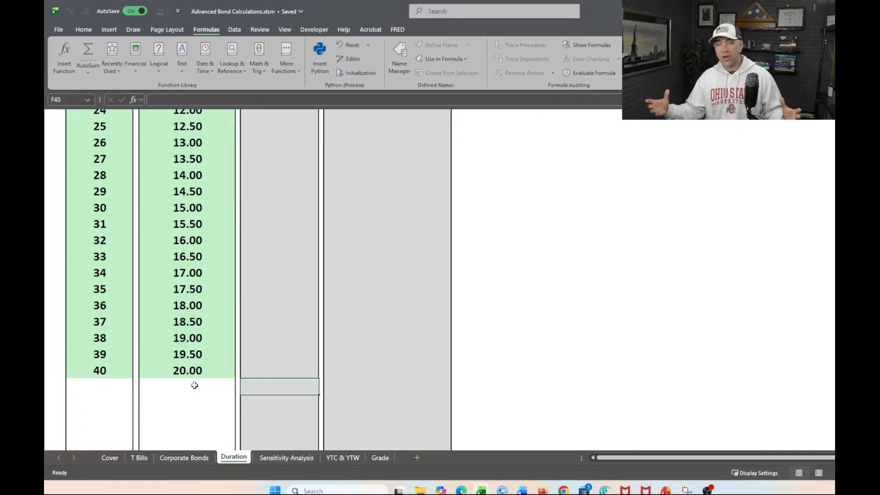
scroll(227, 358, "up", 10)
scroll(228, 359, "up", 1)
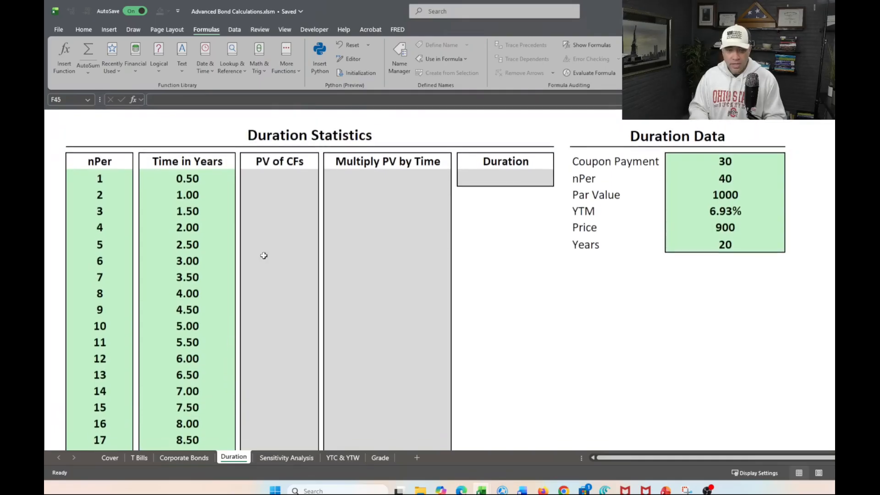
Start the first PV of CFs cell's formula with =IF(b5="","", so that a blank nPer returns a blank.
left_click(262, 180)
type("=")
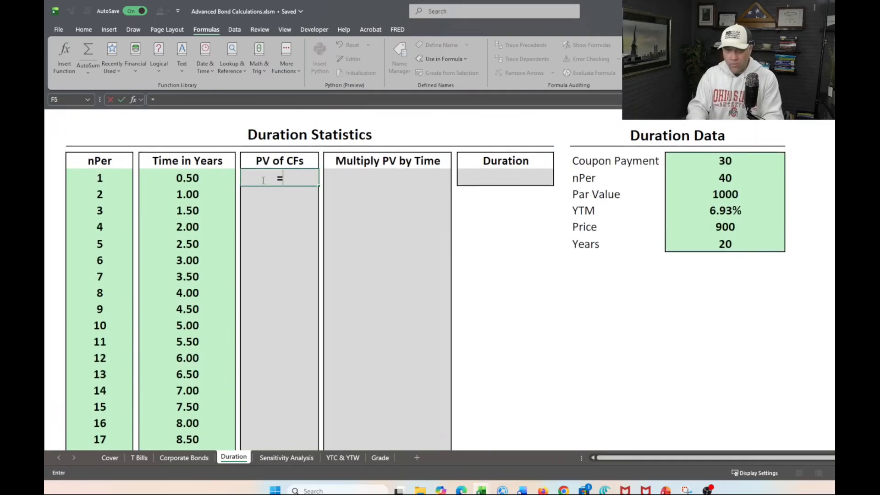
type("IF(")
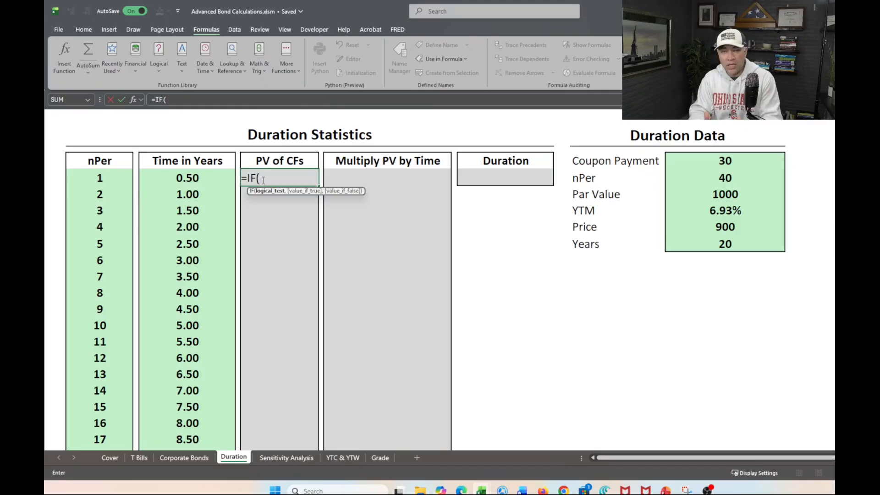
type("b5")
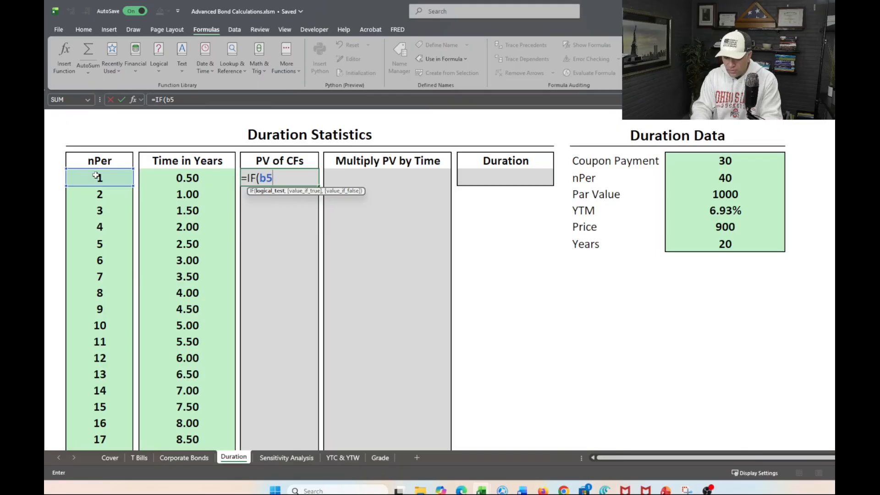
type("=")
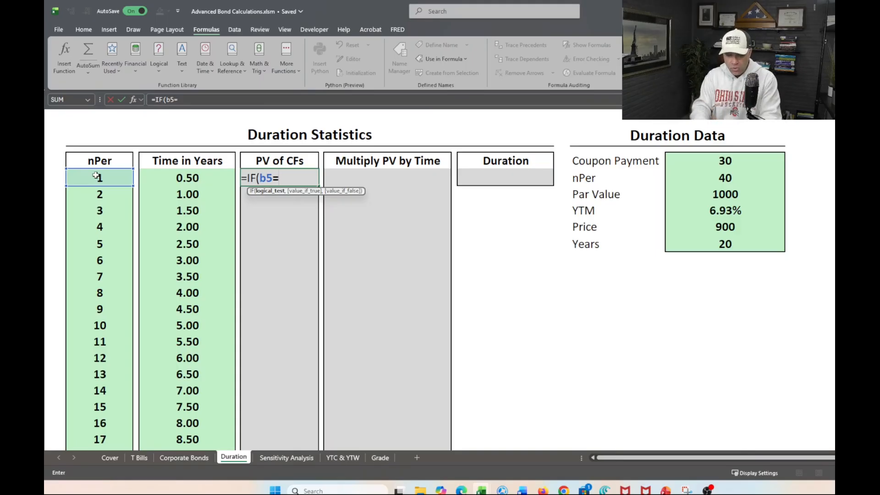
type("\"\"")
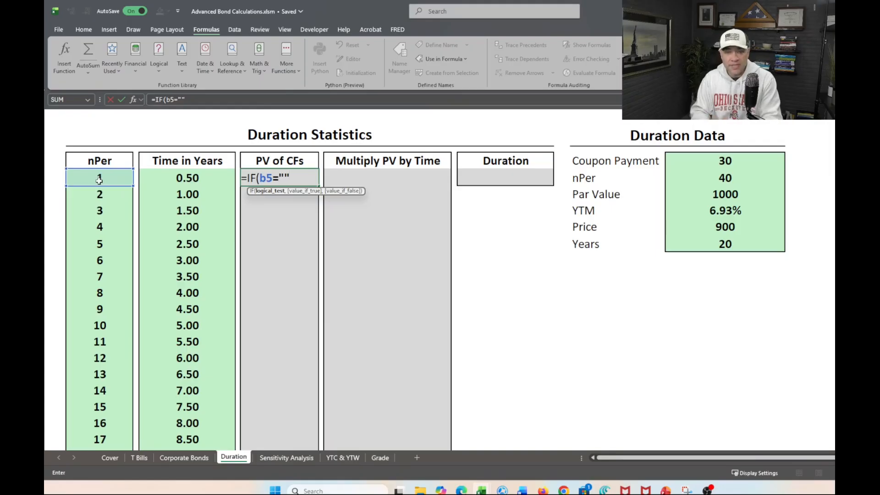
type(",")
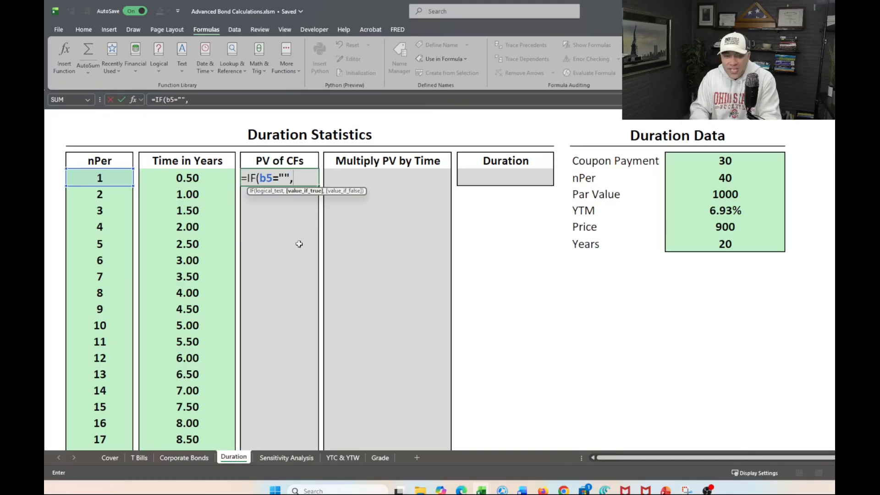
scroll(257, 257, "down", 13)
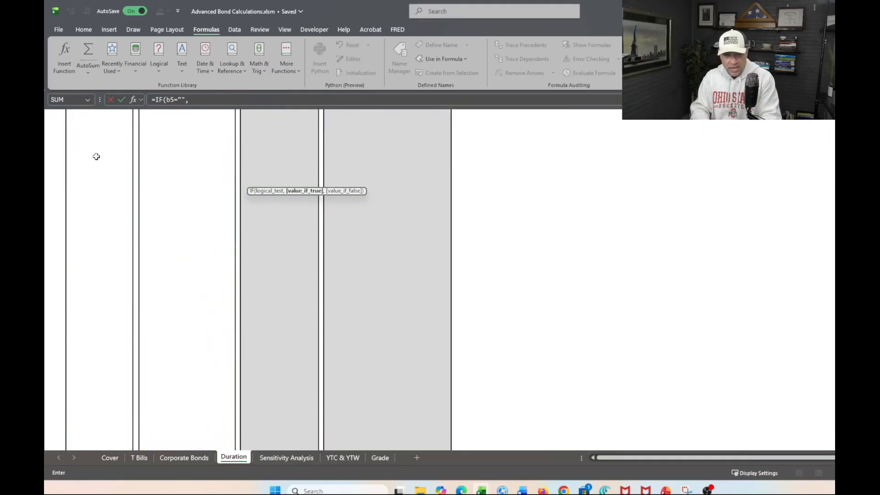
scroll(85, 181, "up", 2)
scroll(94, 199, "up", 13)
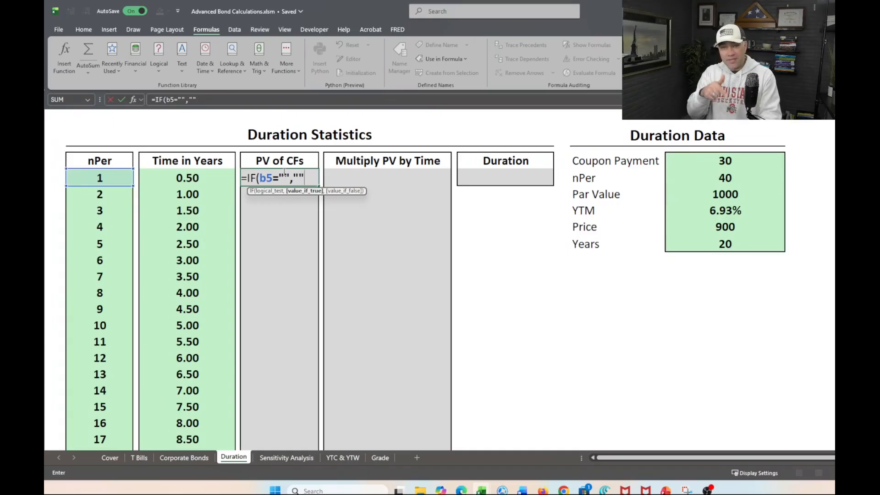
type(",")
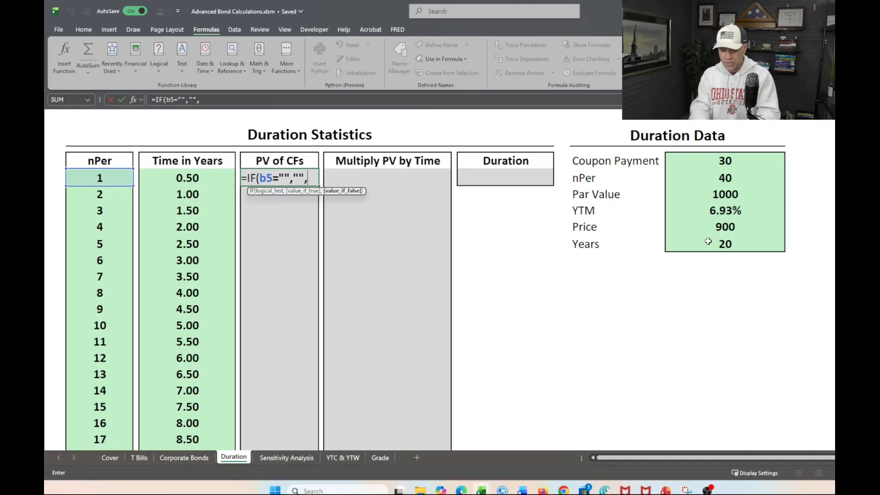
Nest a second test, IF(b5=nPer, as the value-if-false argument of the PV of CFs formula.
type("IF(")
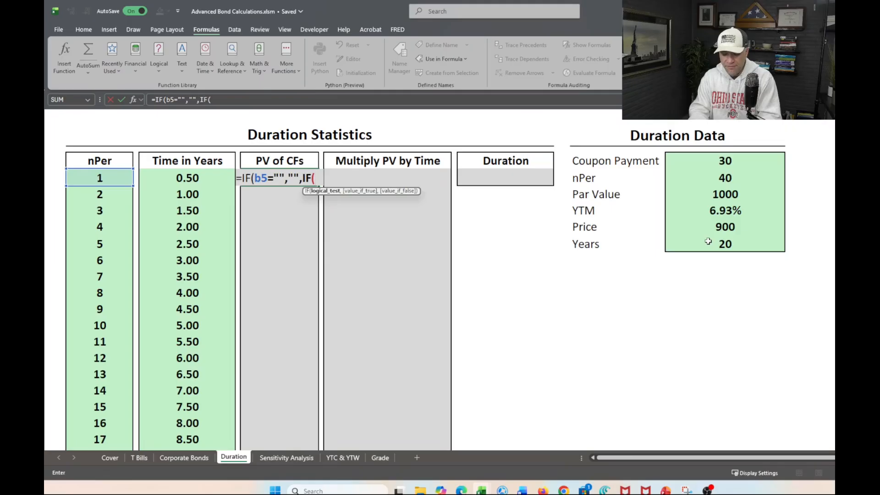
type("b5")
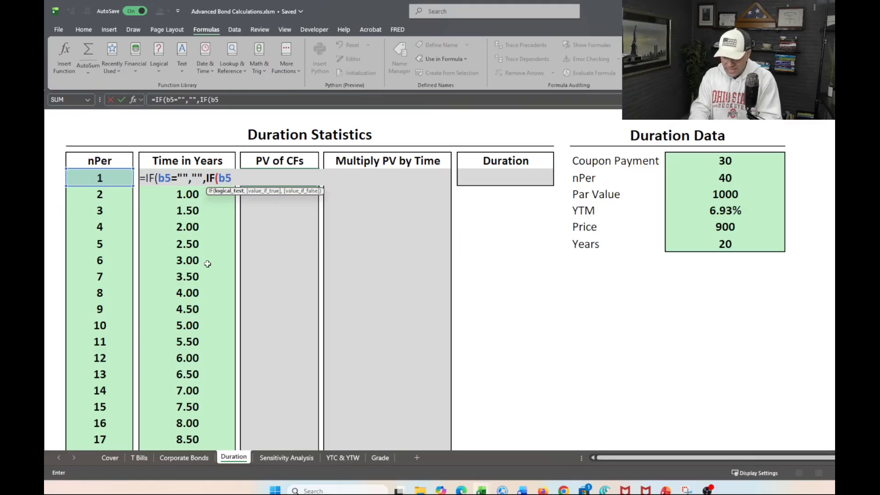
type("=")
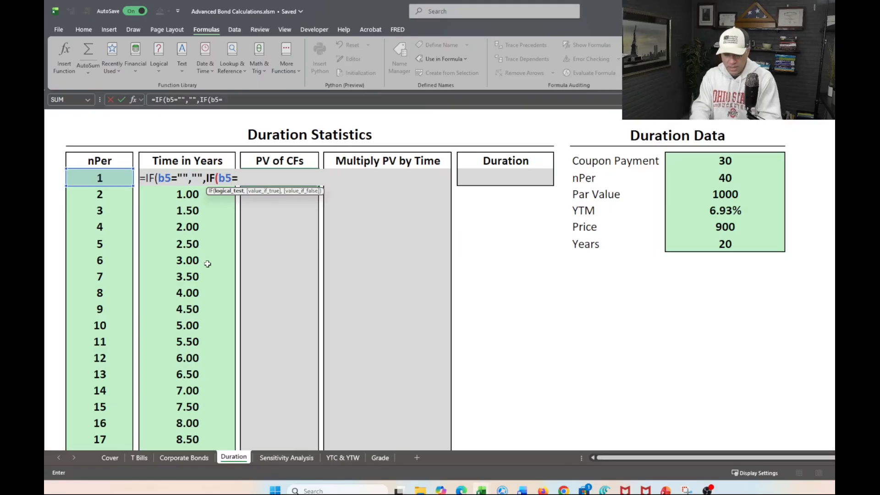
type("nper")
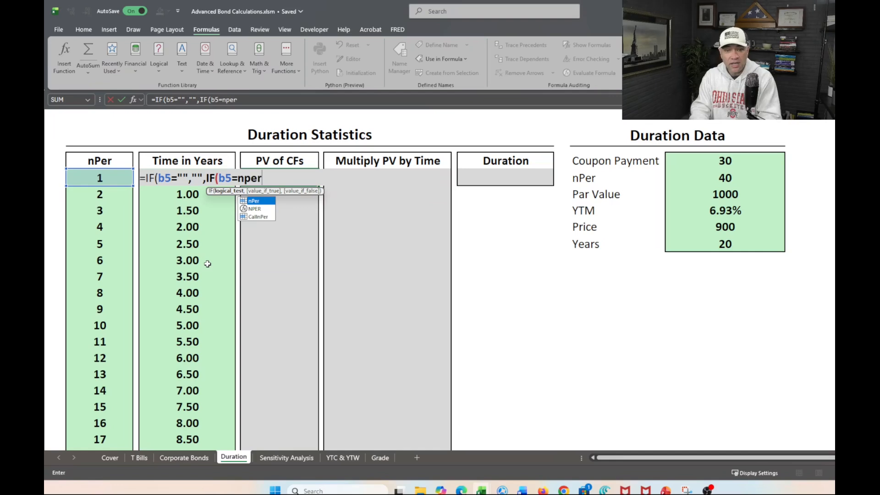
key("Tab")
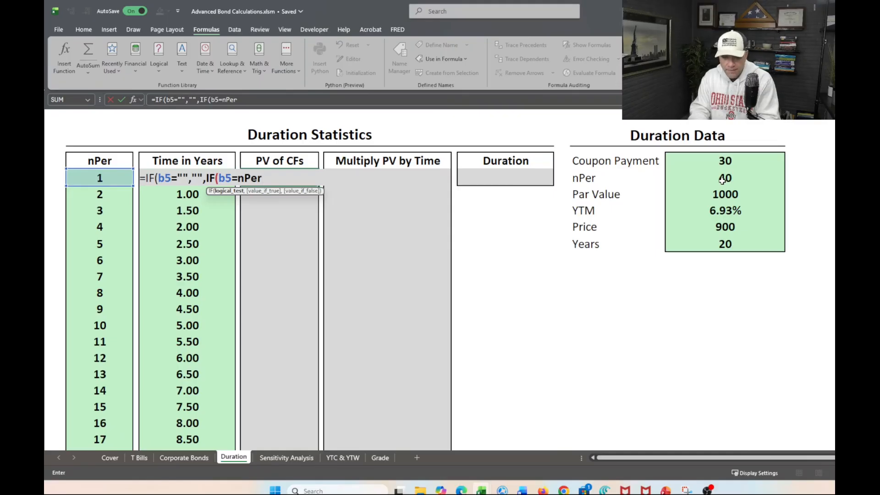
type(",(((")
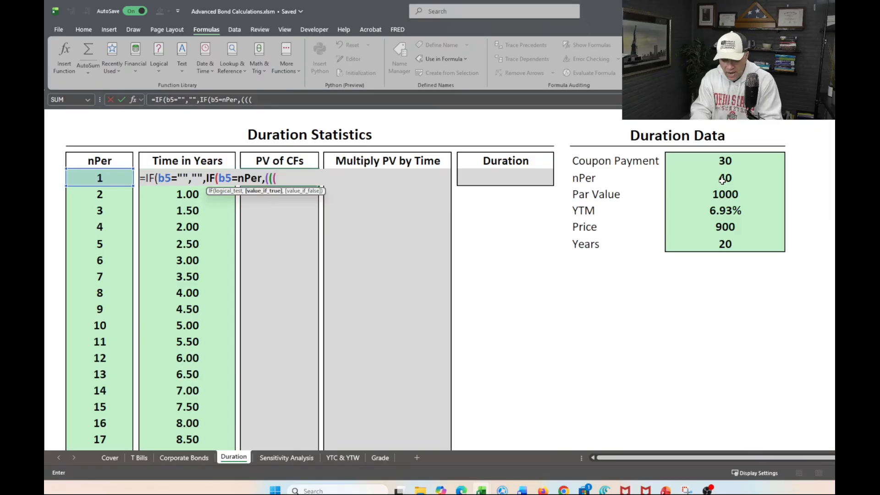
Enter the nested IF's value-if-true numerator as the coupon payment plus par value, ((CP+Par)), in the PV of CFs formula.
type("cp")
key("Tab")
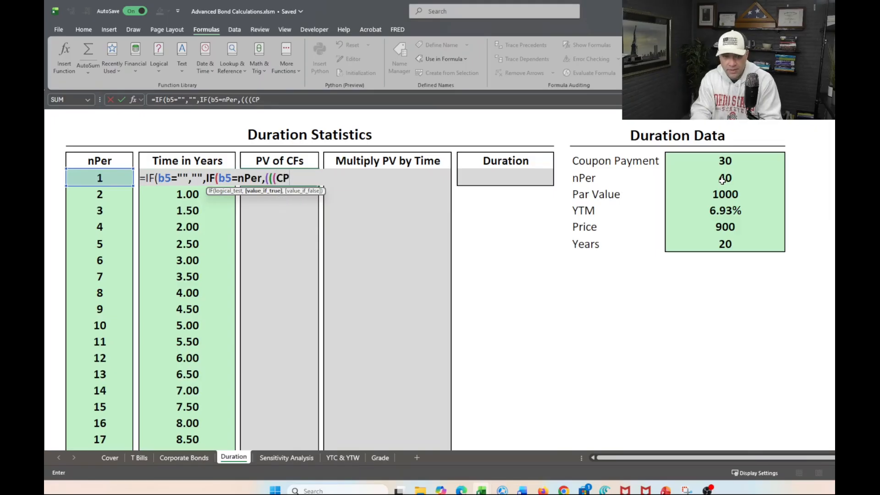
type("+")
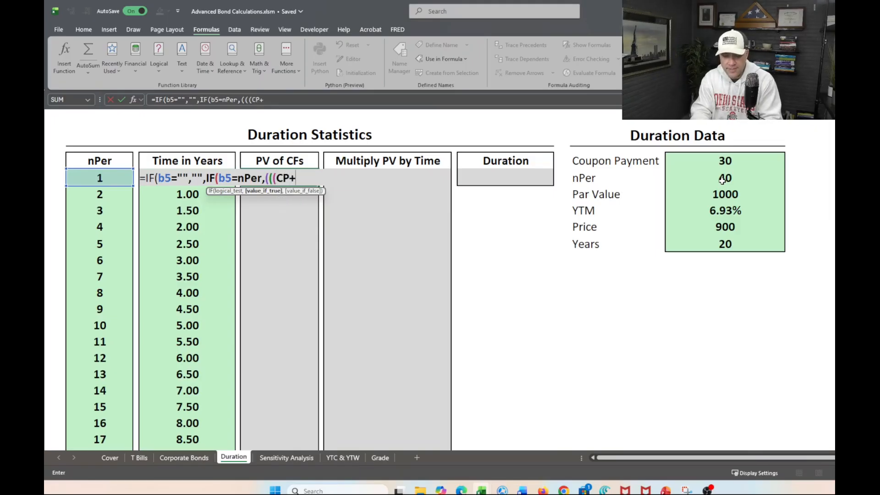
type("Par")
key("Tab")
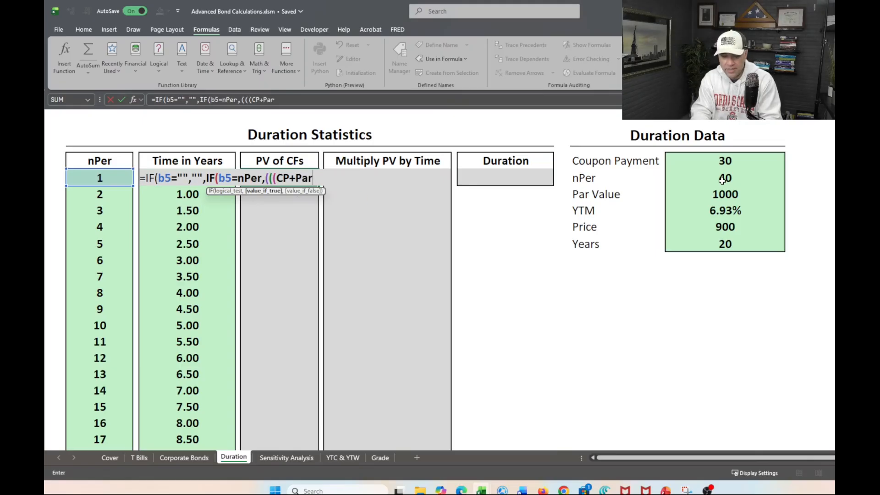
type(")")
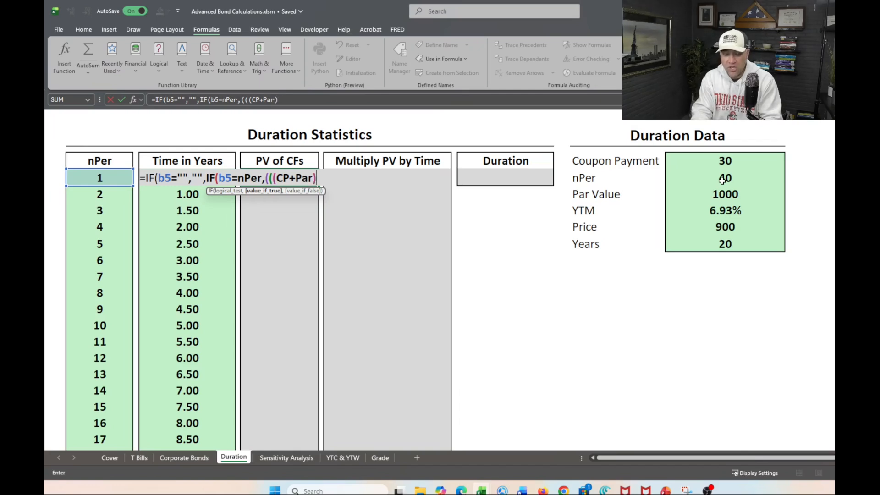
type(")")
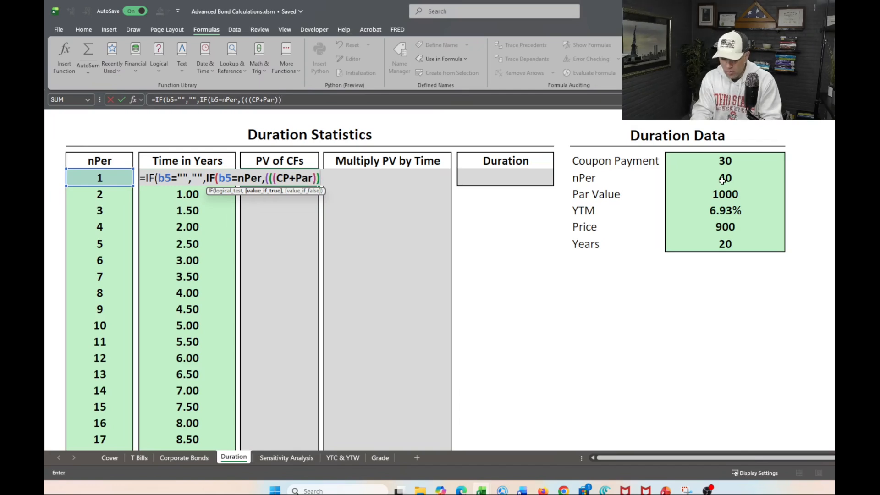
type("/")
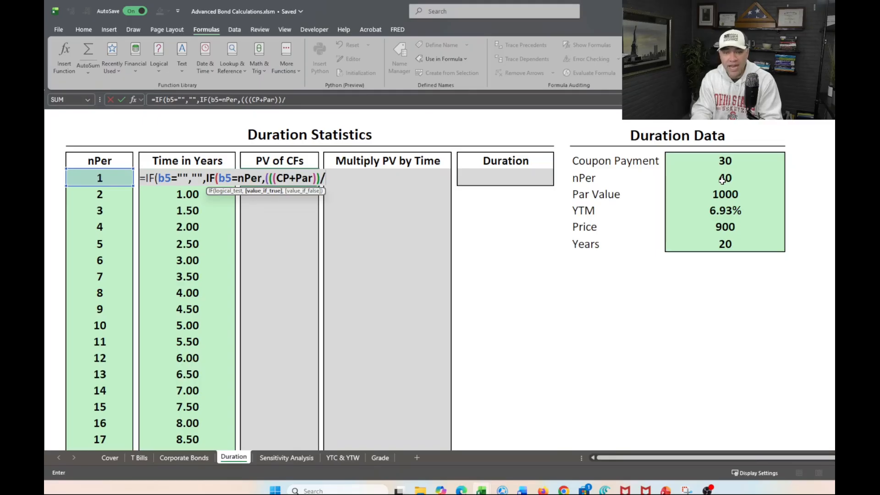
type("(")
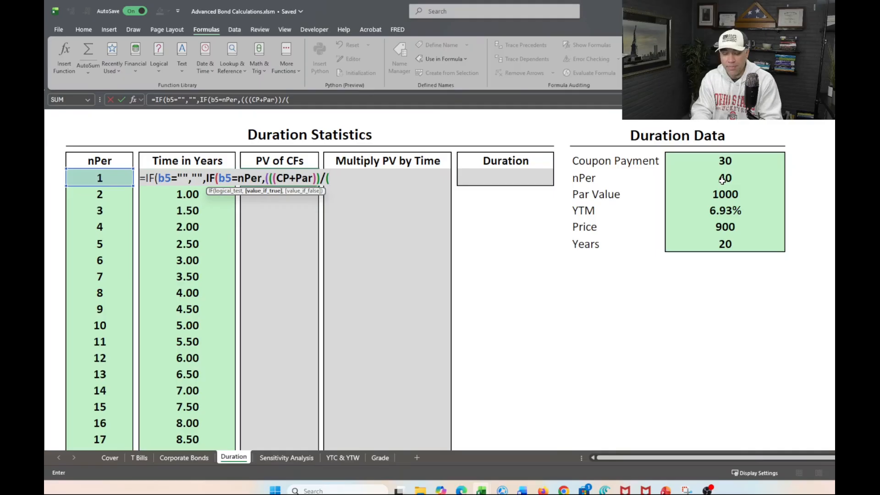
type("(")
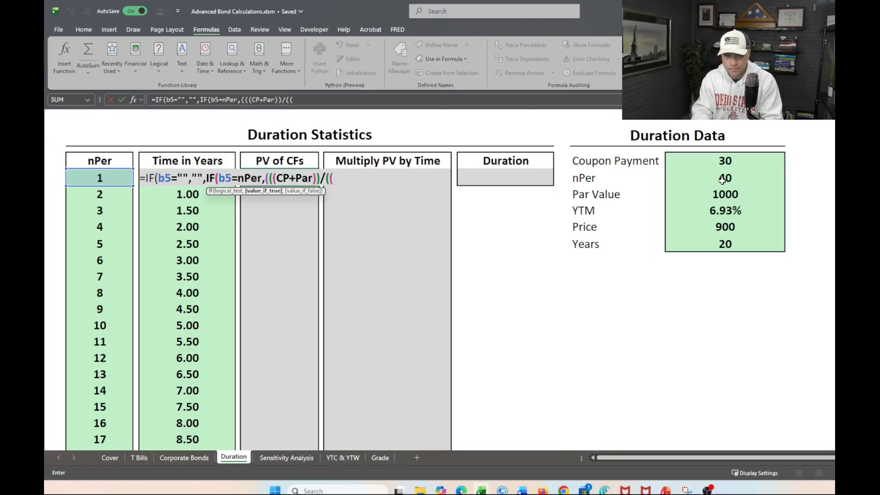
Divide the CP+Par numerator by a parenthesized discount term beginning with 1+YTM.
key("BackSpace")
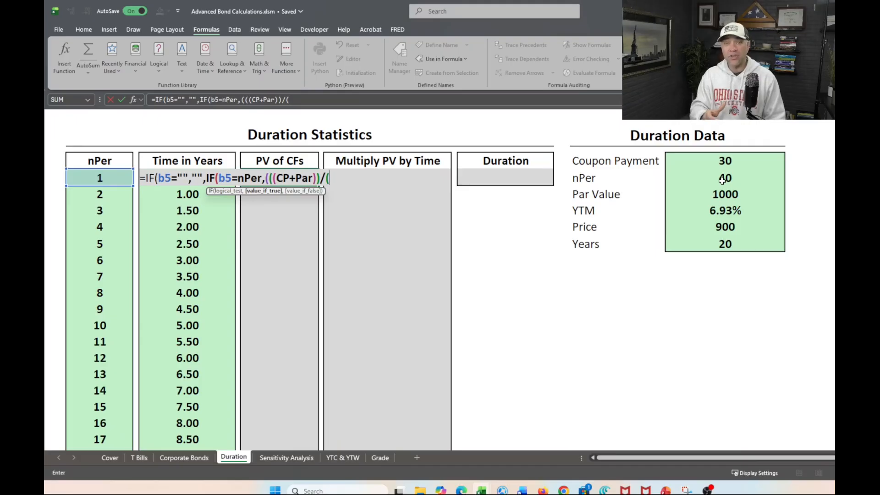
type("1+")
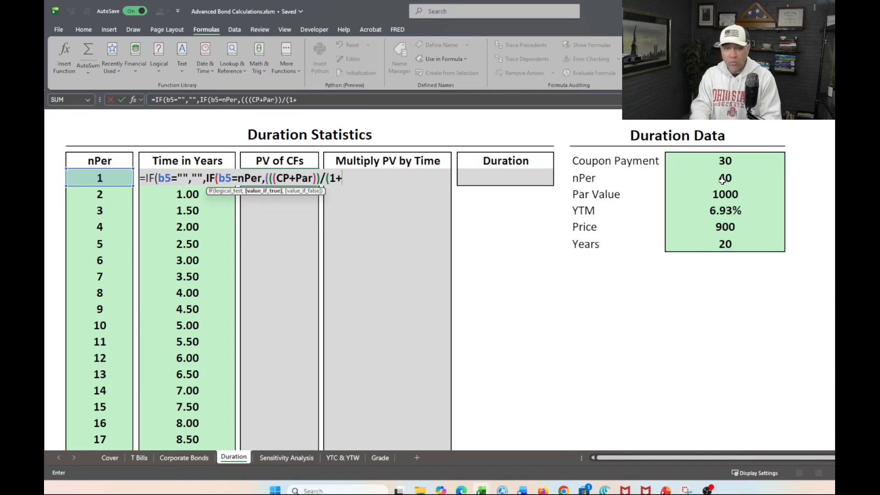
type("YT")
key("BackSpace")
type("YTM")
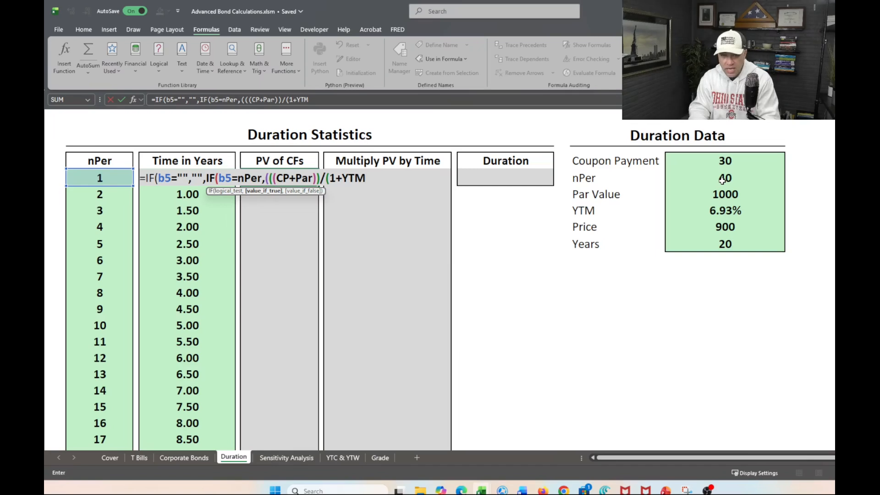
Complete the denominator as (1+YTM/PP)^b5, decline the suggested formula correction and close the value-if-true argument with a parenthesis.
type("/pp")
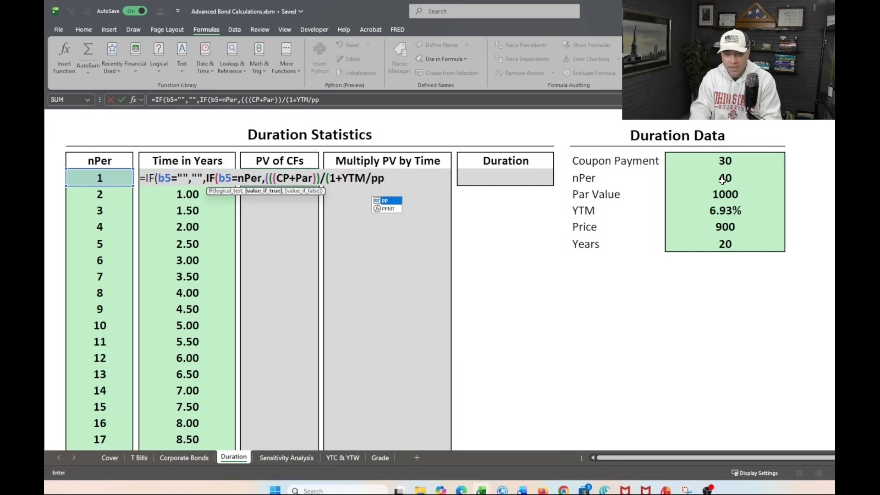
key("Tab")
type(")")
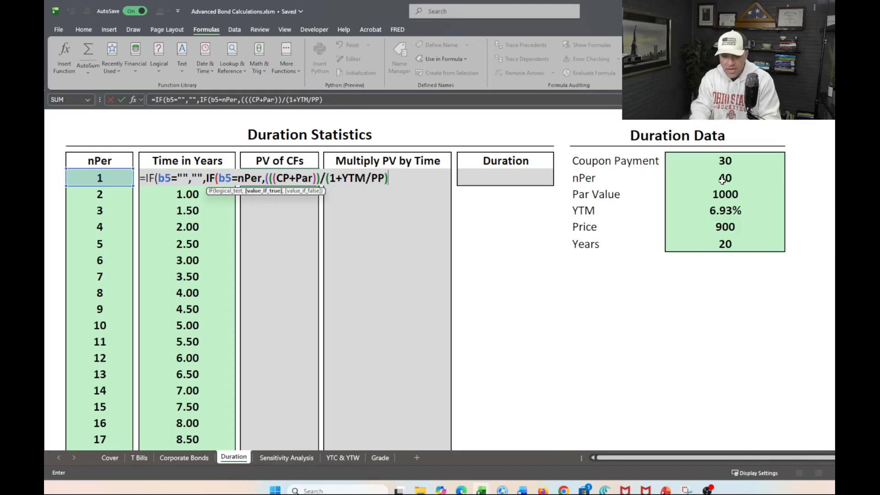
type("^")
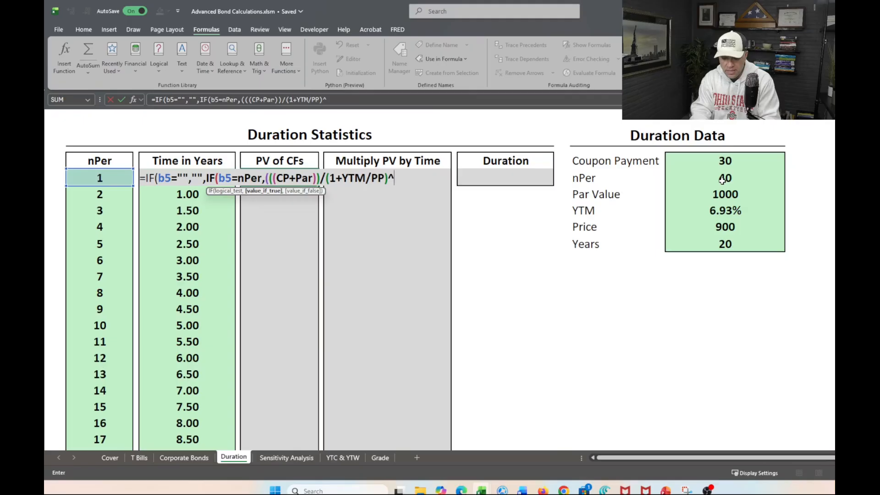
type("b")
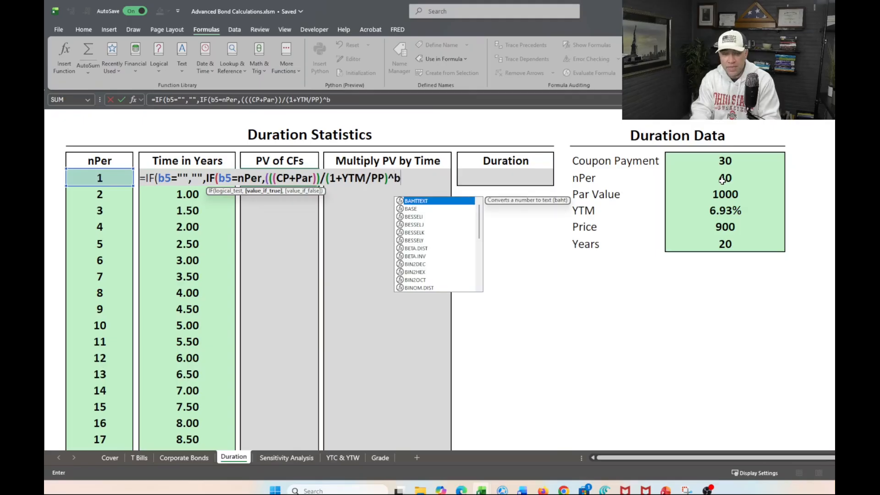
type("5")
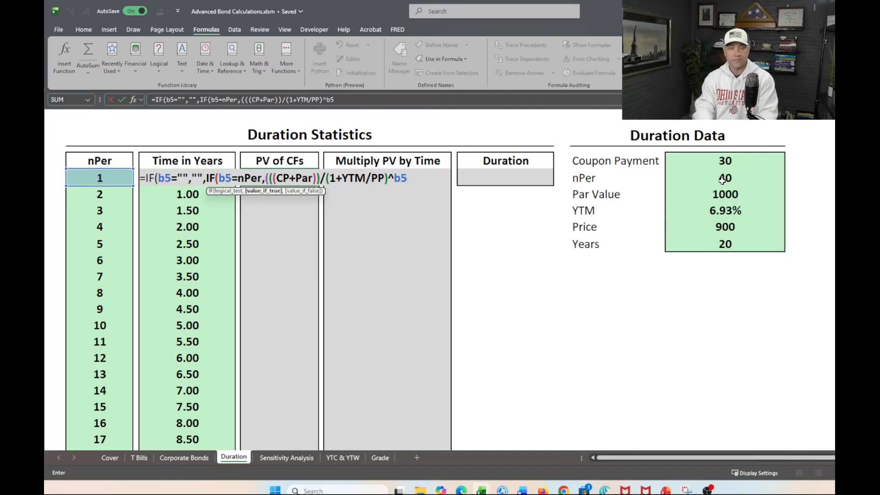
key("Return")
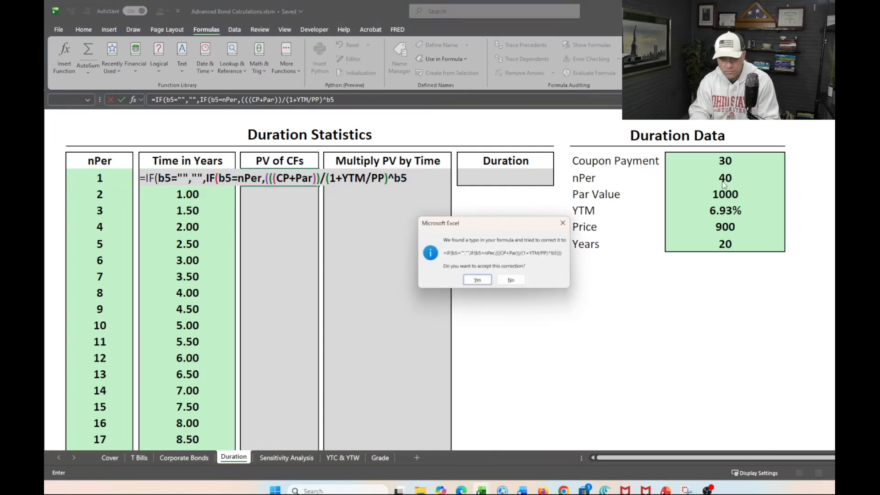
left_click(563, 226)
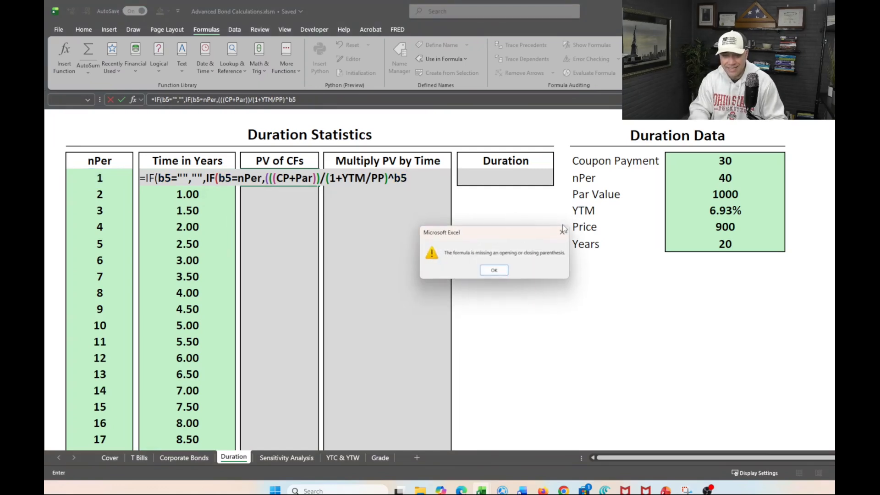
left_click(494, 270)
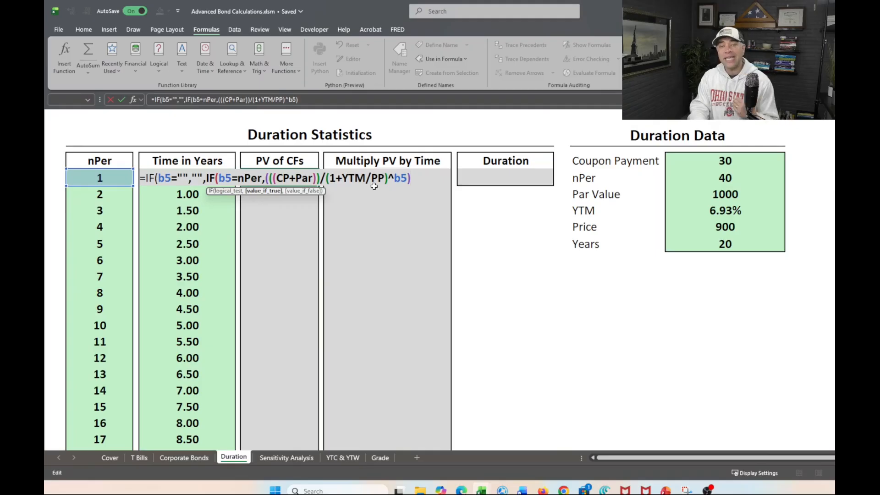
Start the nested IF's value-if-false argument with the coupon payment alone as the numerator, ((CP)/.
type(",")
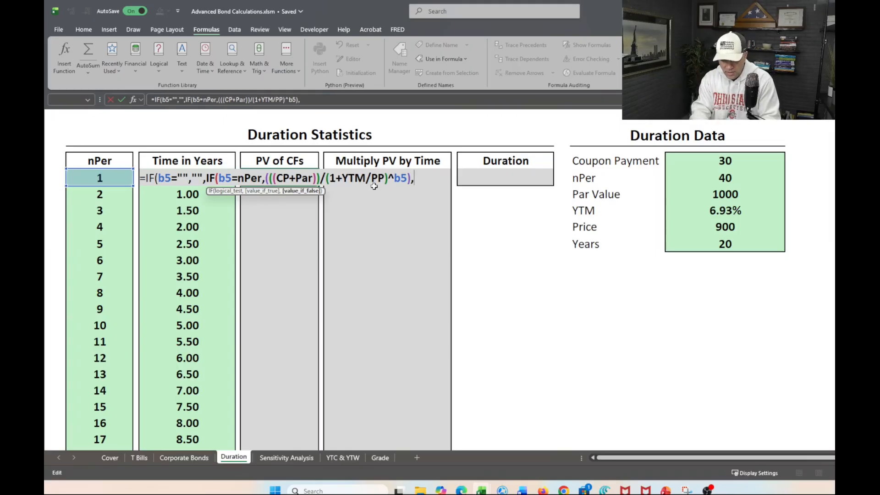
type("((")
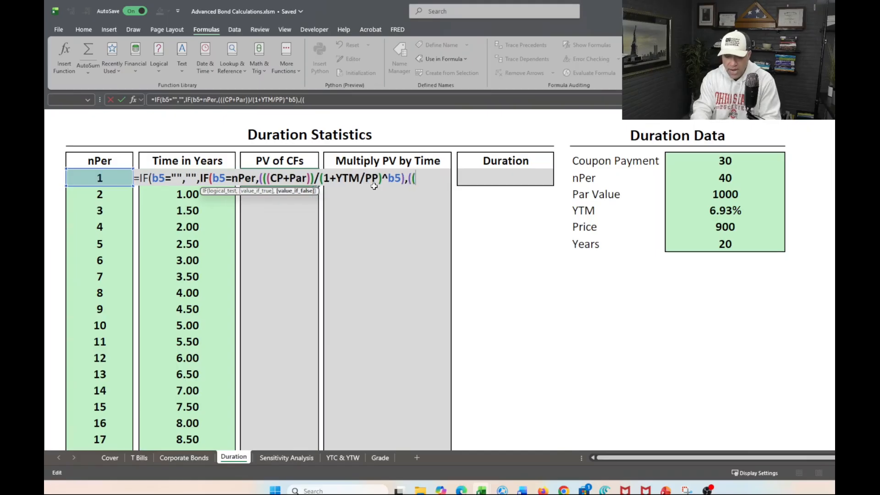
type("CP")
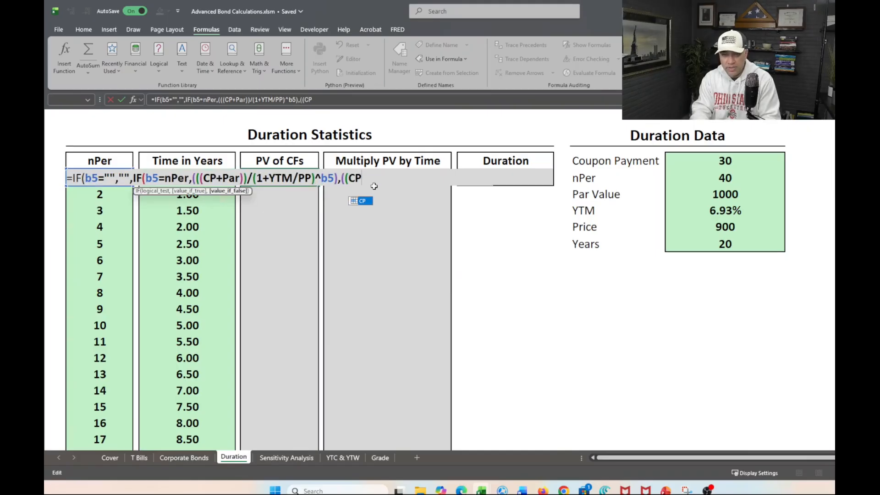
key("Tab")
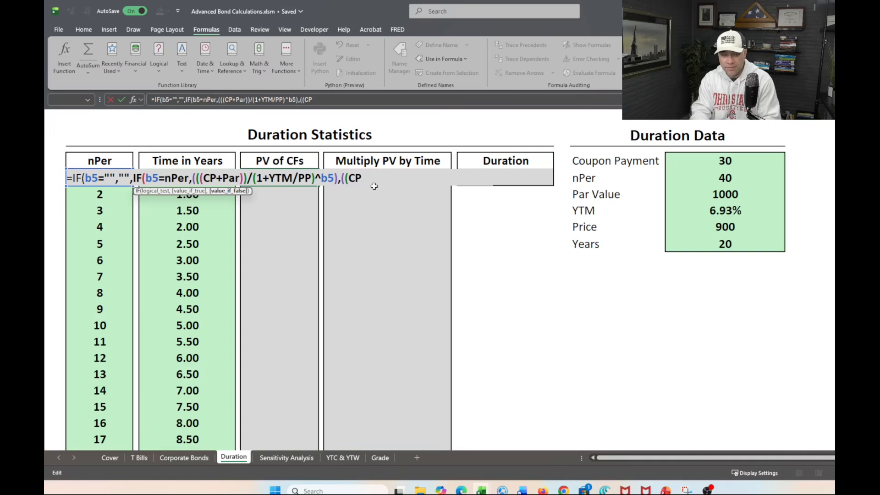
type(")")
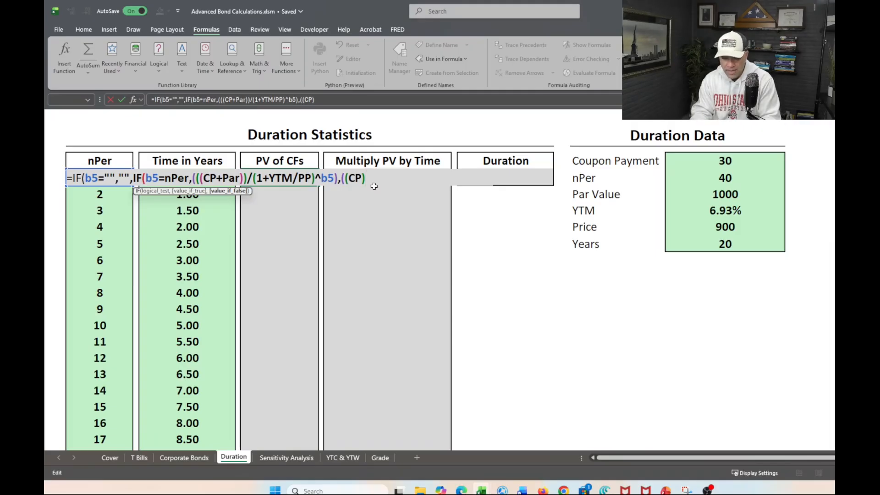
type("/")
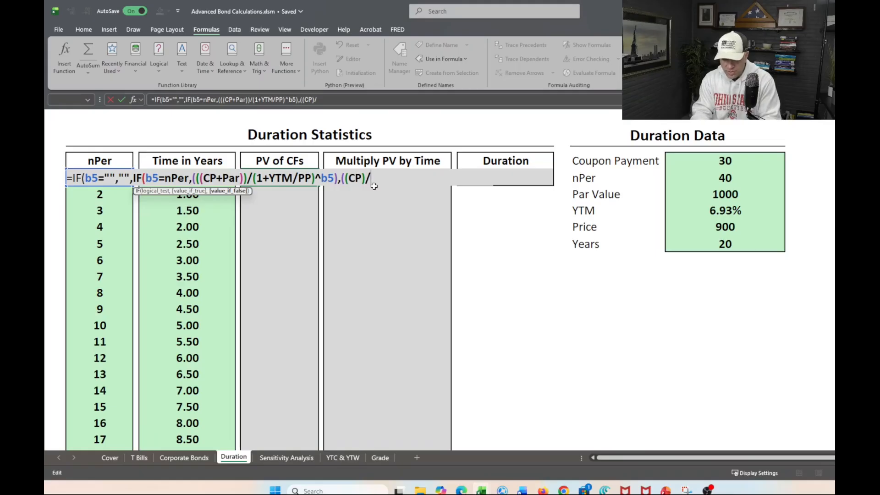
type("(")
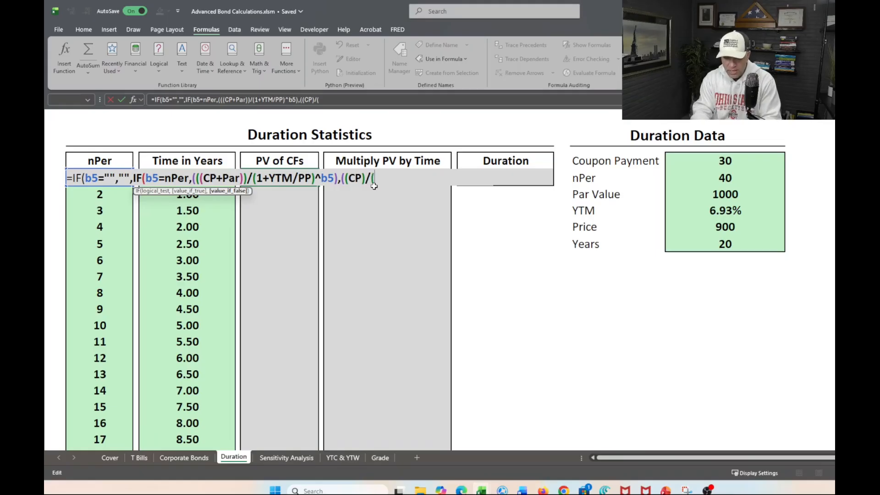
type("1")
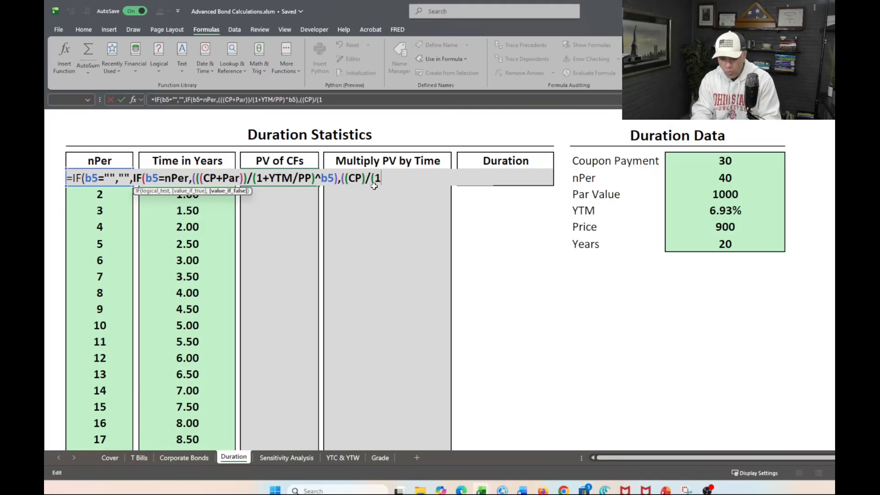
type("+YTM")
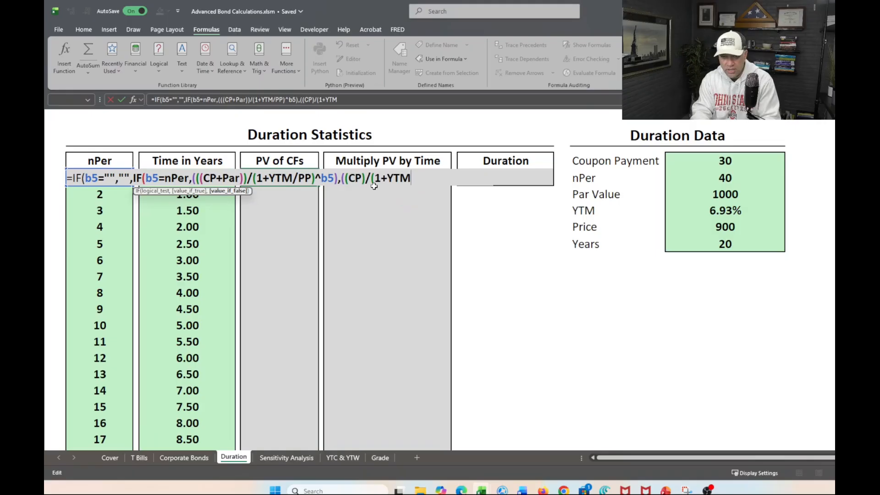
Enter (1+YTM/PP) as the denominator under the coupon payment in the value-if-false argument.
key("BackSpace")
type("/PP")
key("Tab")
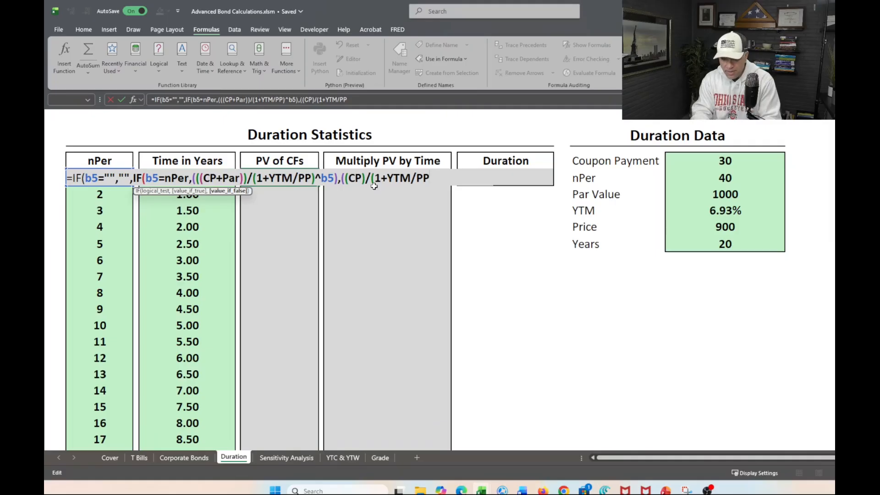
type(")")
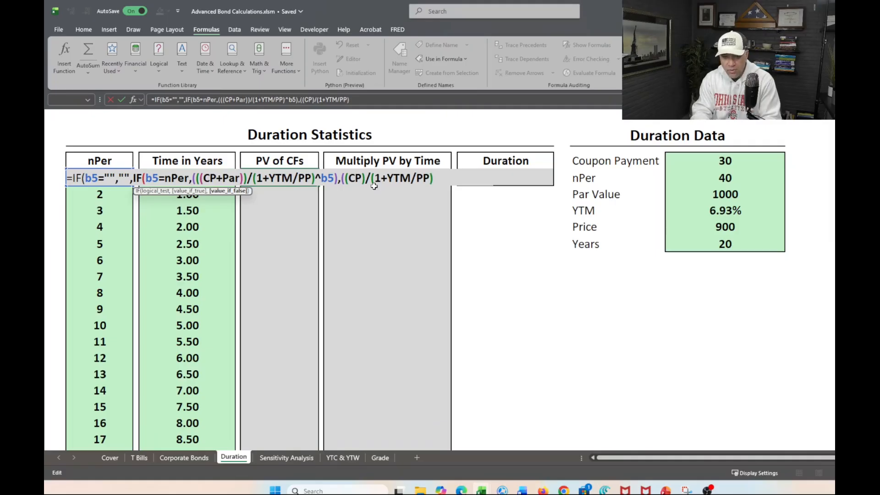
type("^")
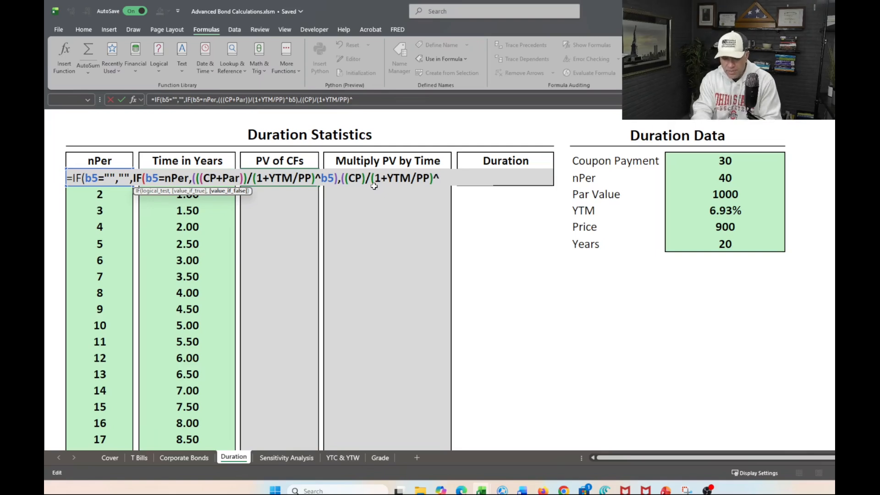
type("b5")
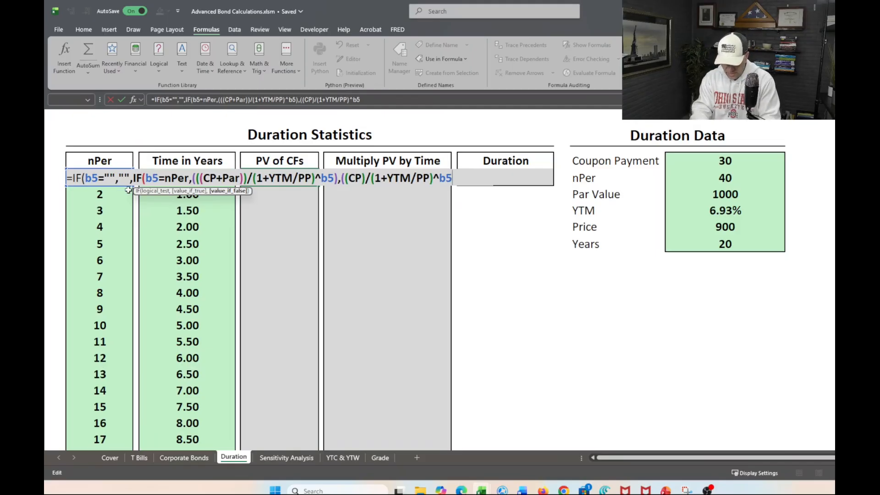
Raise the value-if-false denominator to the power b5, close all open parentheses and enter the PV of CFs formula.
type(")")
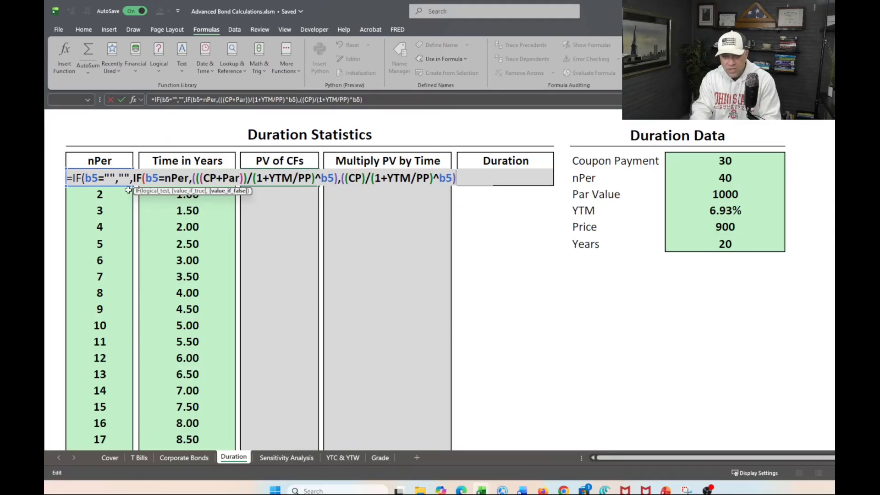
type("))")
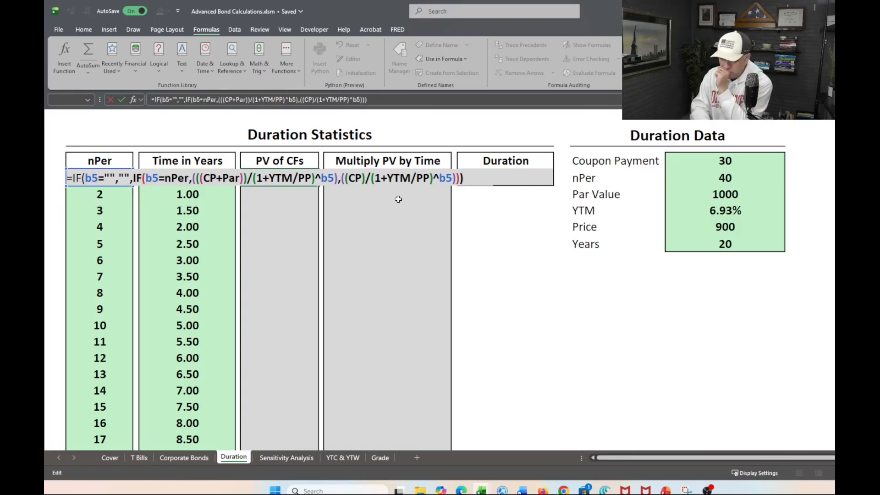
key("BackSpace")
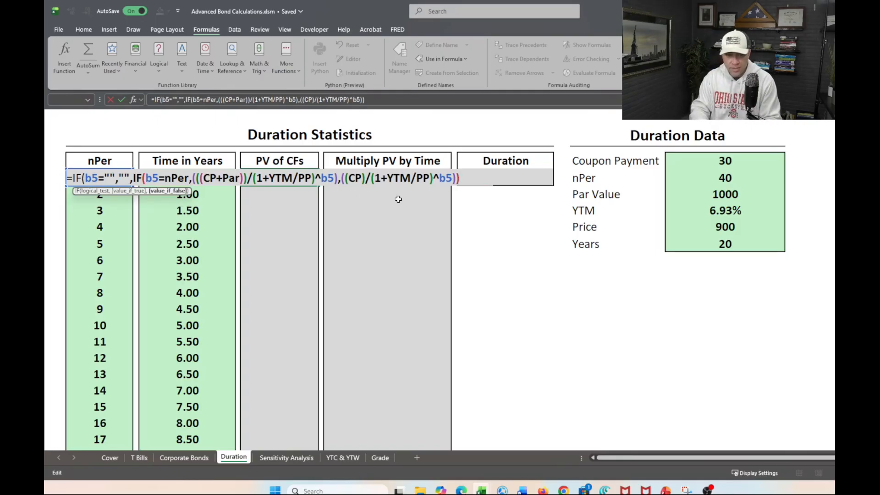
type(")")
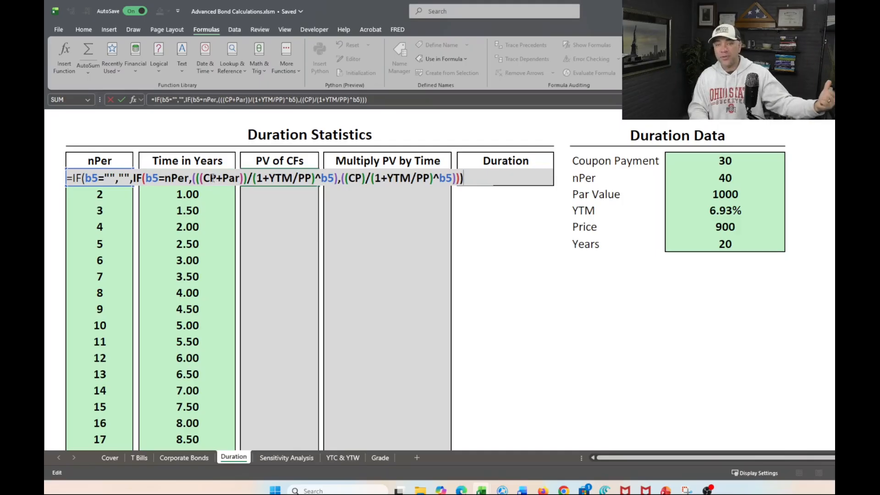
key("Return")
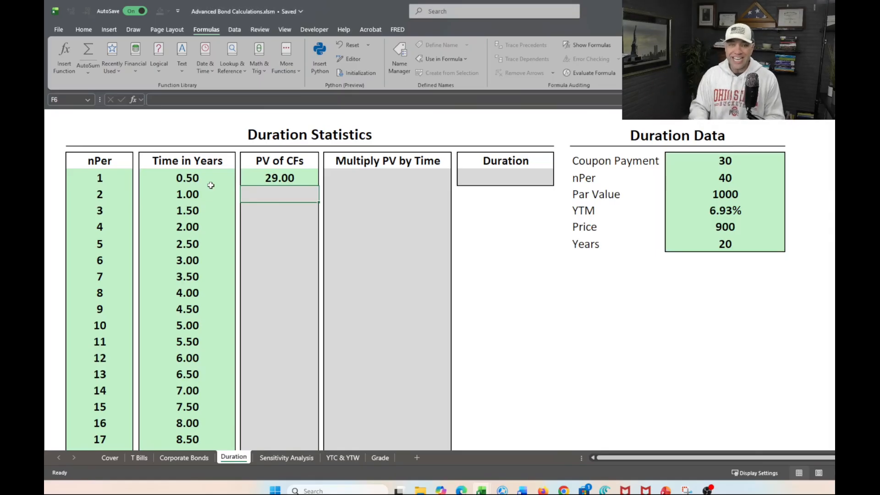
Fill the PV of CFs formula down from F5 through period 6 in F10.
key("Up")
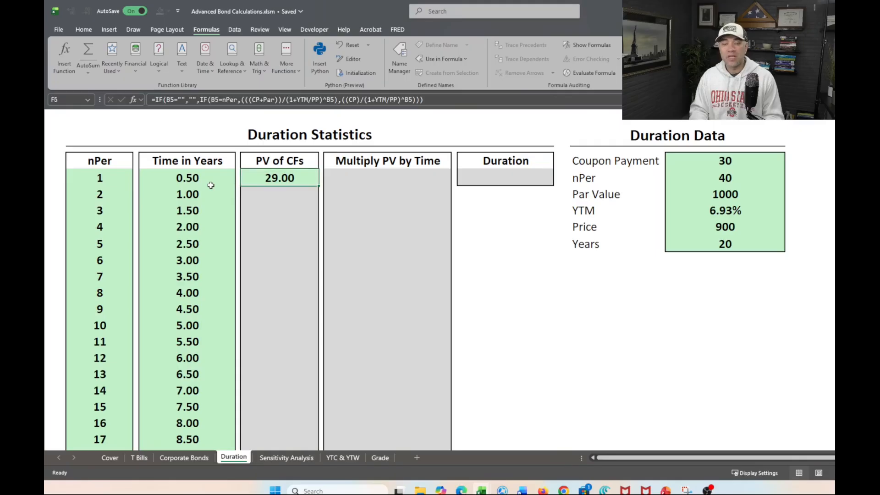
key("shift+Down")
key("shift+Down")
key("shift+Down")
key("shift+Down")
key("shift+Down")
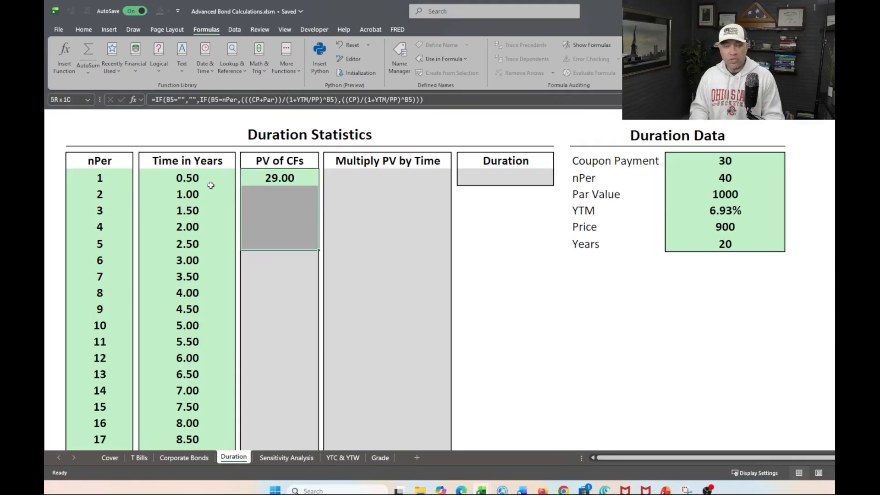
key("ctrl+d")
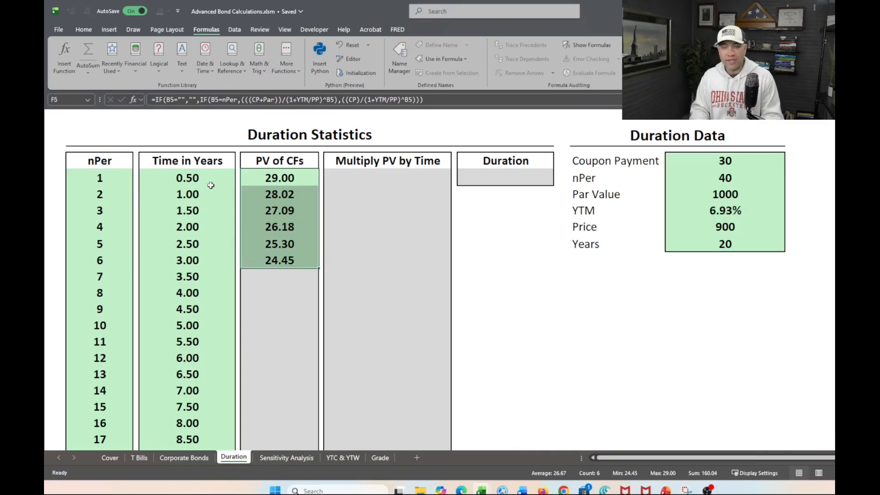
Fill the PV of CFs formula from F10 down through the rest of the column to row 315.
key("Down")
key("Down")
key("Down")
key("Down")
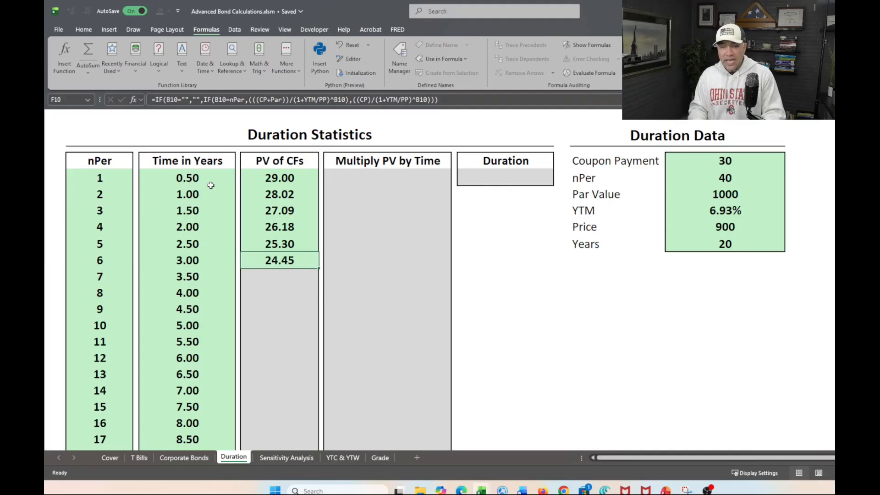
key("ctrl+shift+Down")
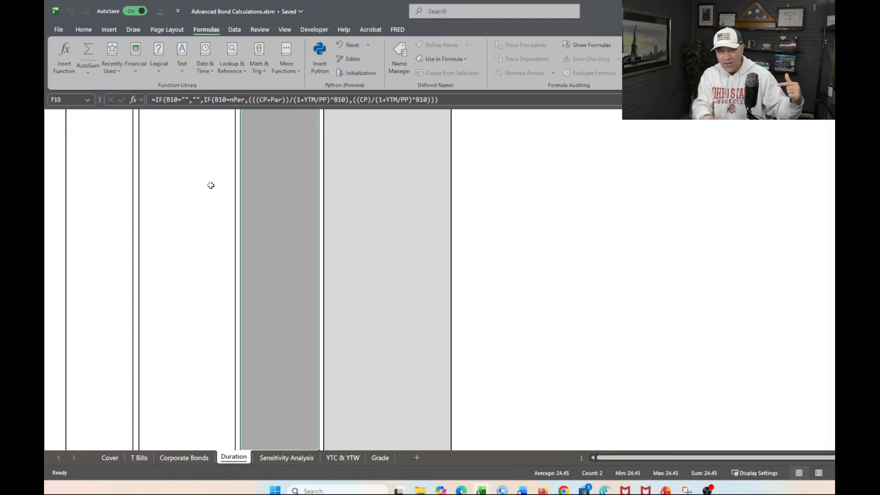
key("ctrl+d")
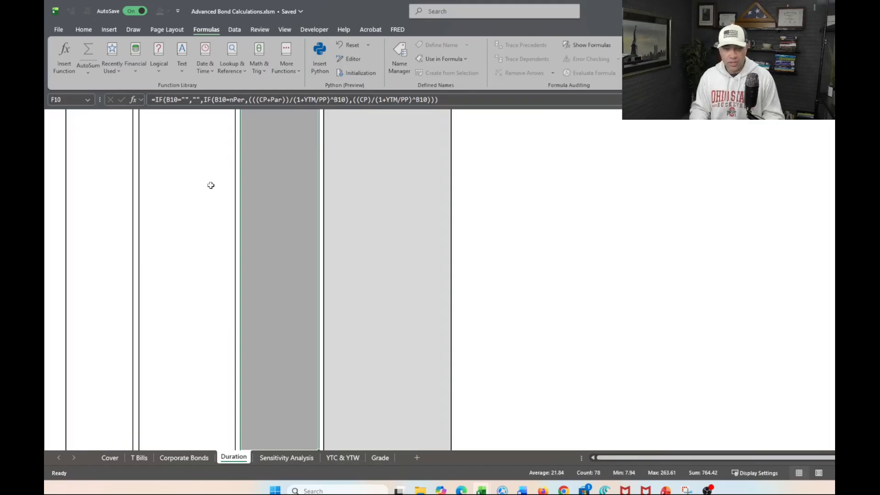
Review the filled PV of CFs column from the first period past period 40 to its last cell.
key("ctrl+Up")
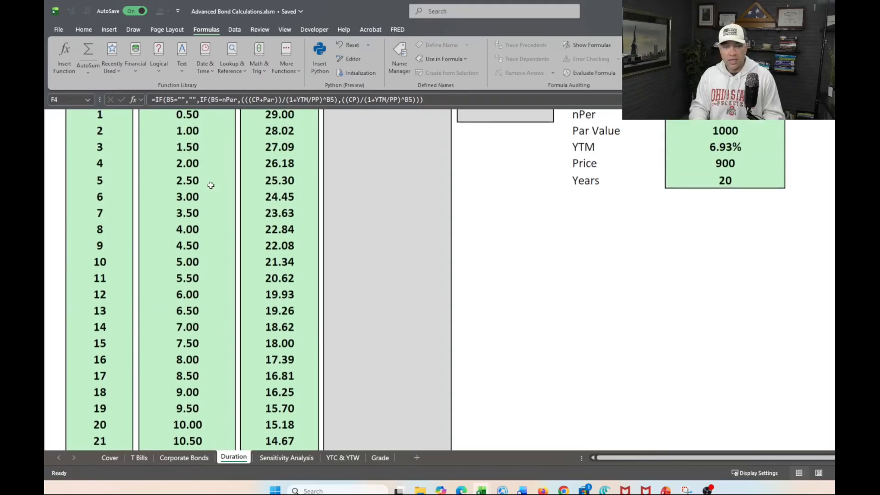
scroll(211, 185, "up", 1)
key("Down")
key("Down")
key("Down")
key("Down")
key("Down")
key("Down")
key("Down")
key("Down")
key("Down")
key("Down")
key("Down")
key("Down")
key("Down")
key("Down")
key("Down")
key("Down")
key("Down")
key("Down")
key("Down")
key("Down")
key("Down")
key("Up")
key("Up")
key("Up")
key("Up")
key("Up")
key("Up")
key("Up")
key("Up")
key("Up")
key("Up")
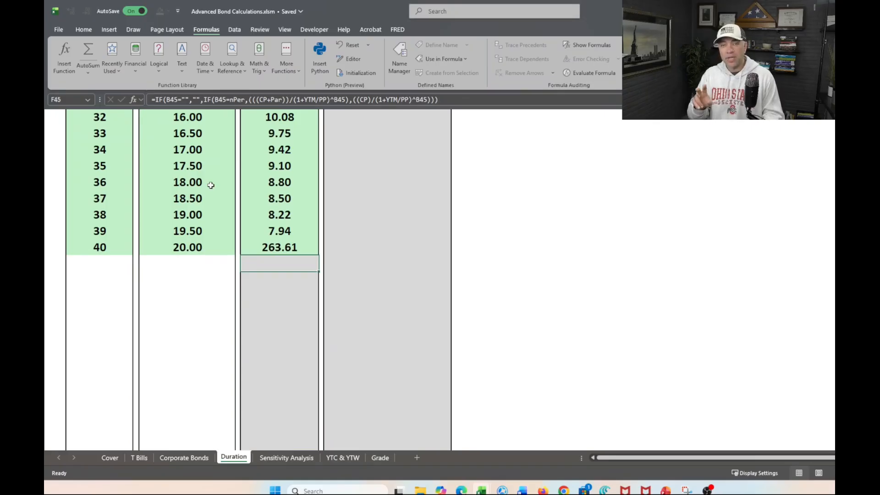
key("ctrl+Down")
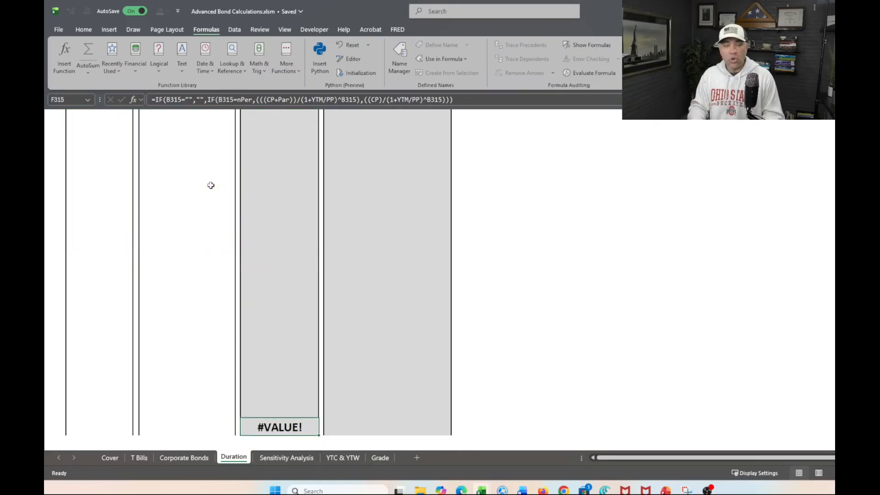
key("Down")
key("Up")
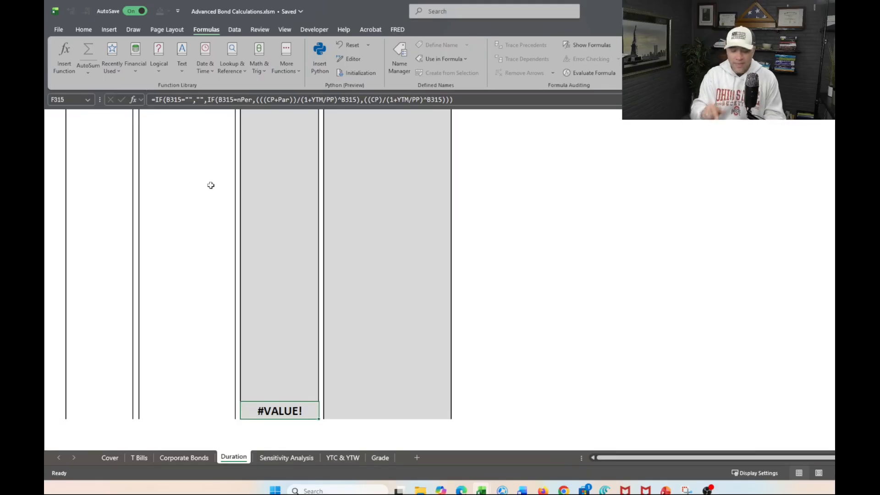
Go to the sheet's last row in the PV of CFs column and turn on the row and column headings.
key("ctrl+Down")
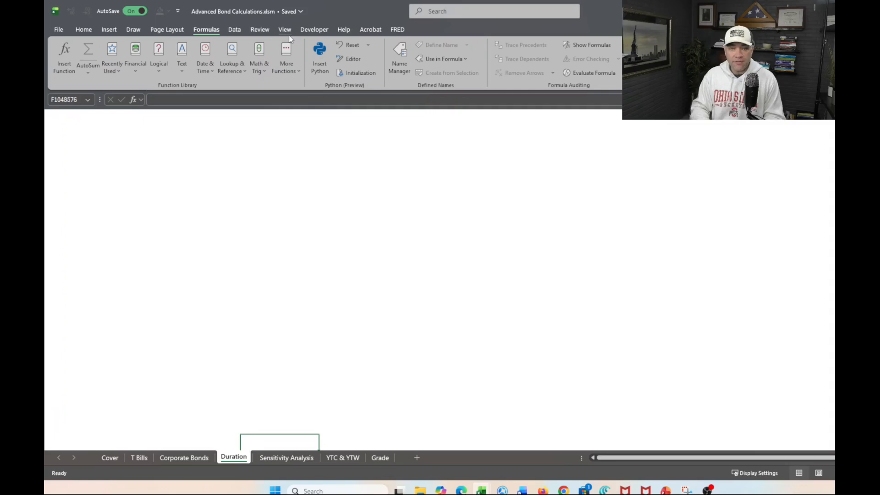
left_click(285, 19)
left_click(331, 9)
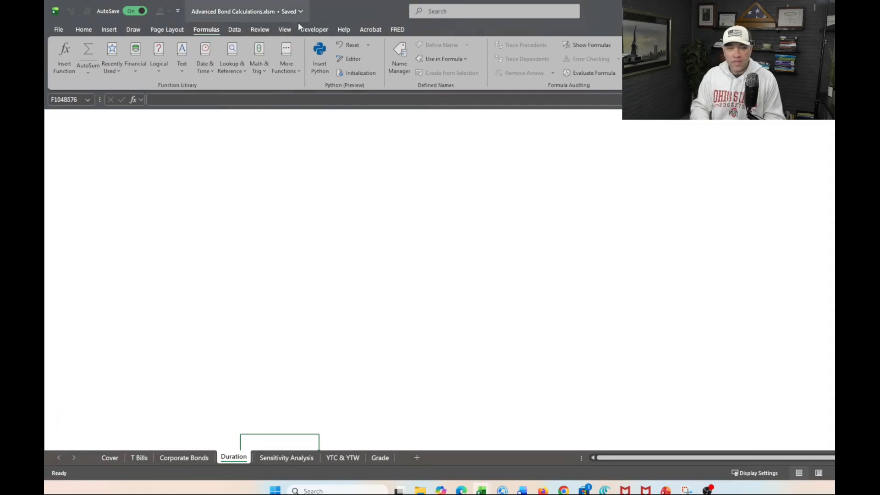
left_click(284, 30)
left_click(382, 45)
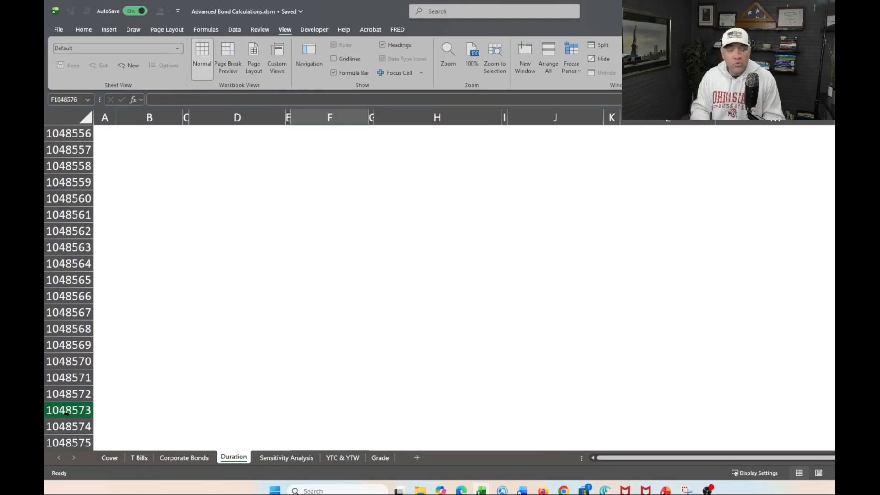
Examine where the Duration Statistics table ends at row 315 and the blank cells of columns D and F beneath it.
left_click(280, 419)
key("ctrl+Up")
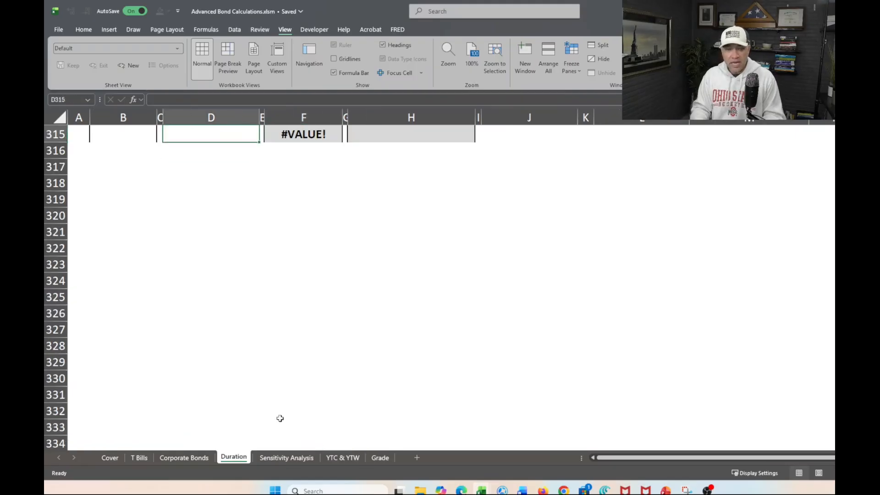
scroll(280, 419, "up", 2)
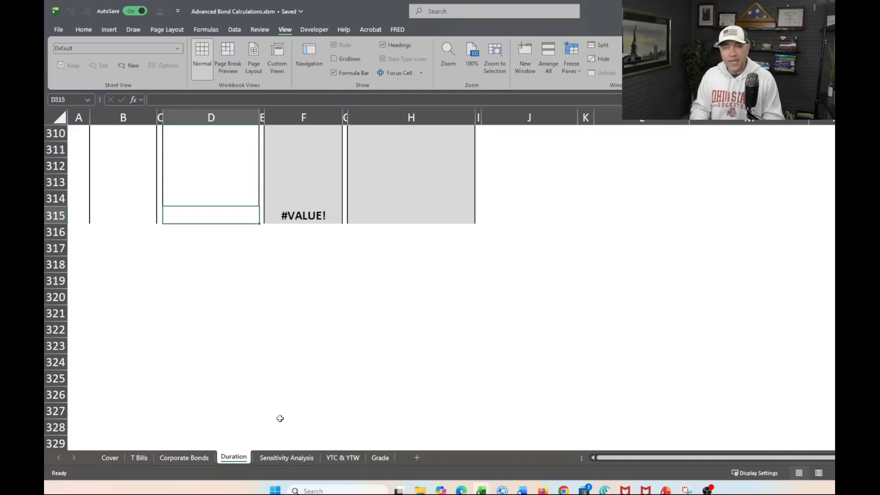
key("Down")
key("Down")
key("Down")
key("Down")
key("Down")
key("Down")
key("Down")
key("Down")
key("Down")
key("Down")
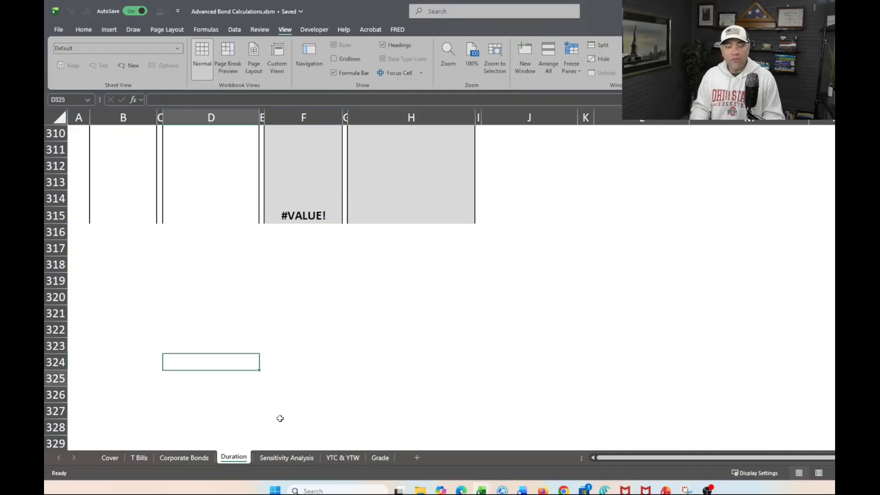
key("Right")
key("Right")
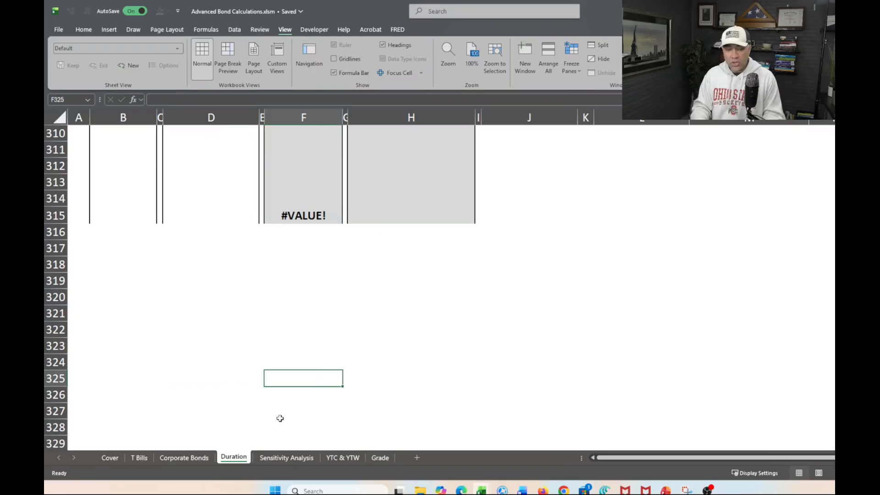
key("Down")
key("Down")
key("Down")
key("Down")
key("Down")
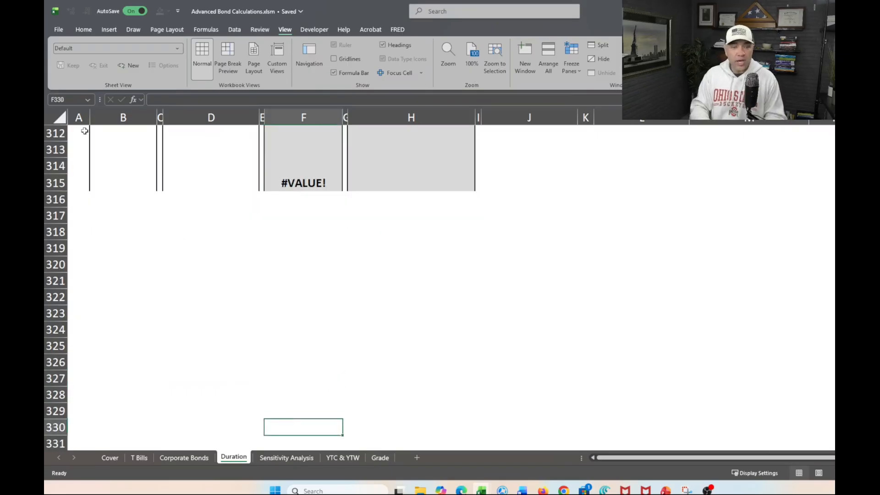
Go to cell F10000, try to clear its contents and dismiss the message.
left_click(74, 100)
left_click(74, 100)
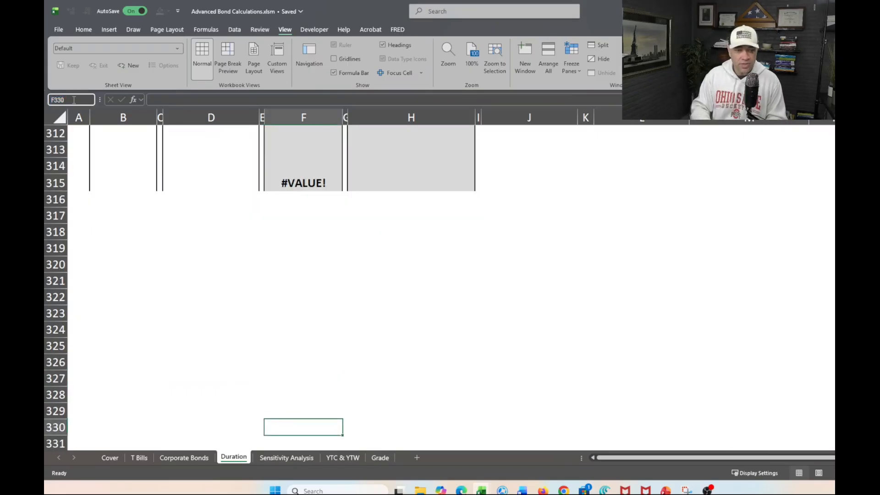
key("BackSpace")
key("BackSpace")
key("BackSpace")
key("BackSpace")
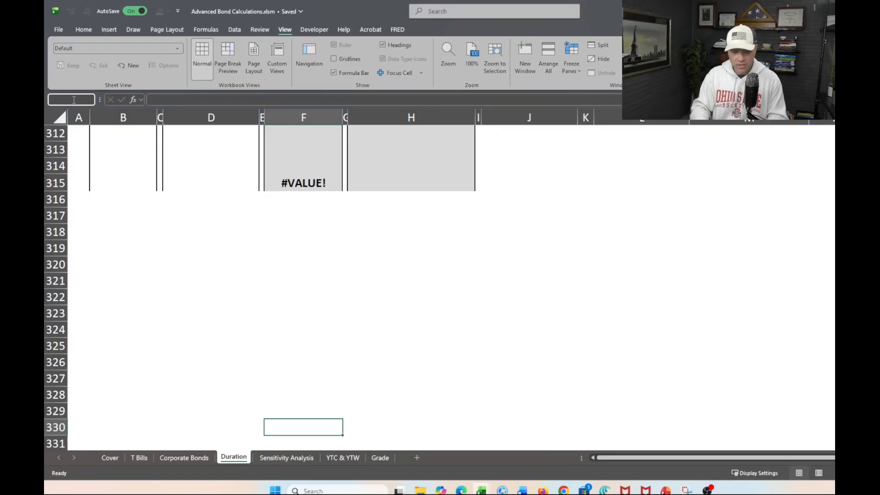
type("f10000")
key("Return")
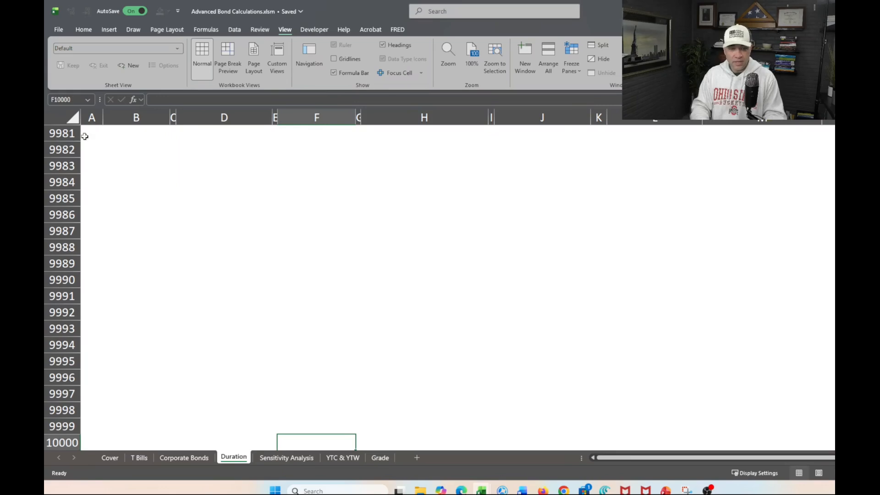
key("Delete")
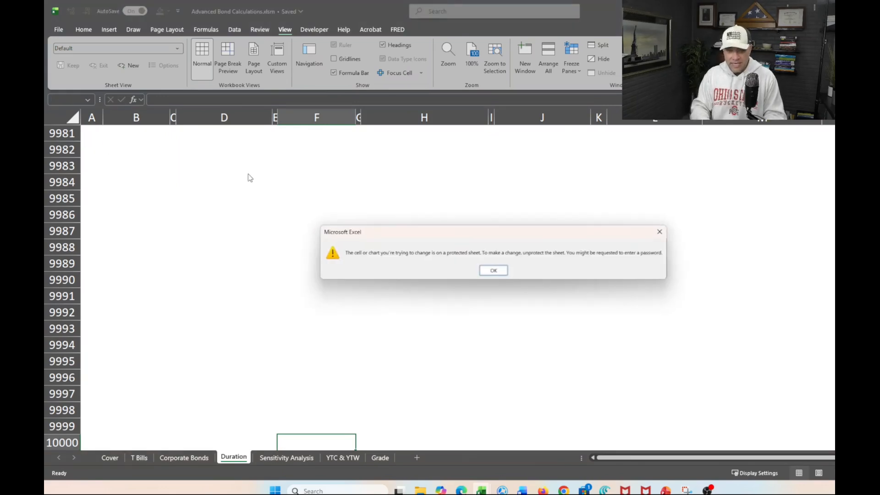
left_click(496, 271)
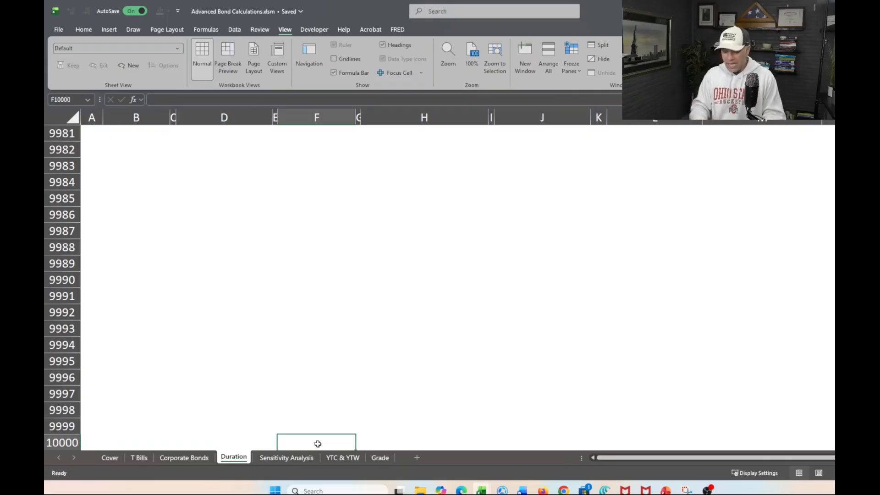
Return to the end of the PV of CFs column and inspect the cells across row 315 from column A to H.
key("Up")
key("ctrl+Up")
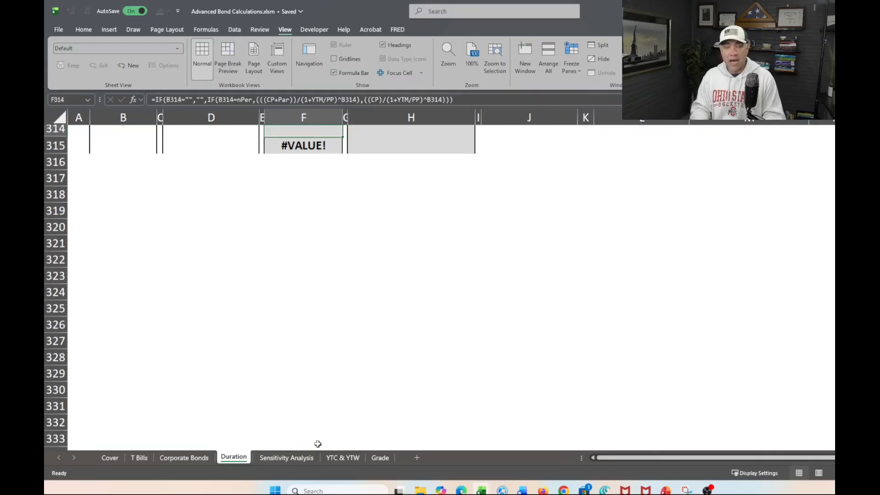
key("Down")
key("Down")
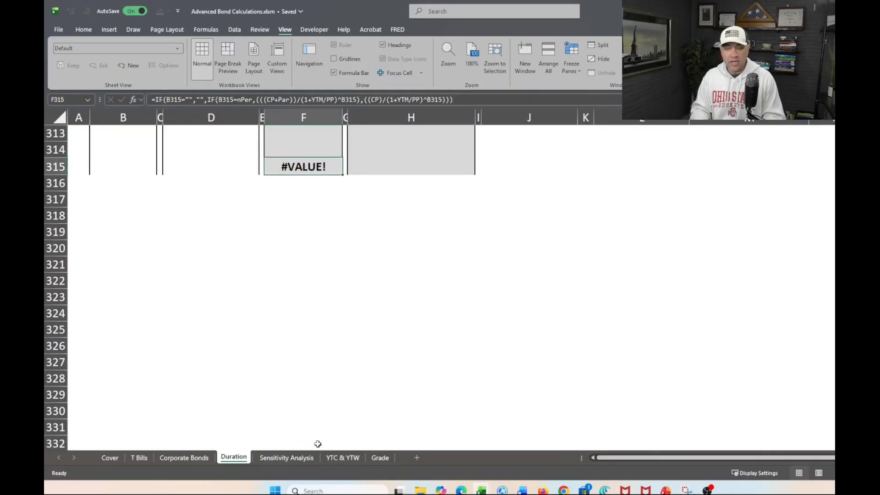
key("Right")
key("Right")
key("Left")
key("Left")
key("Left")
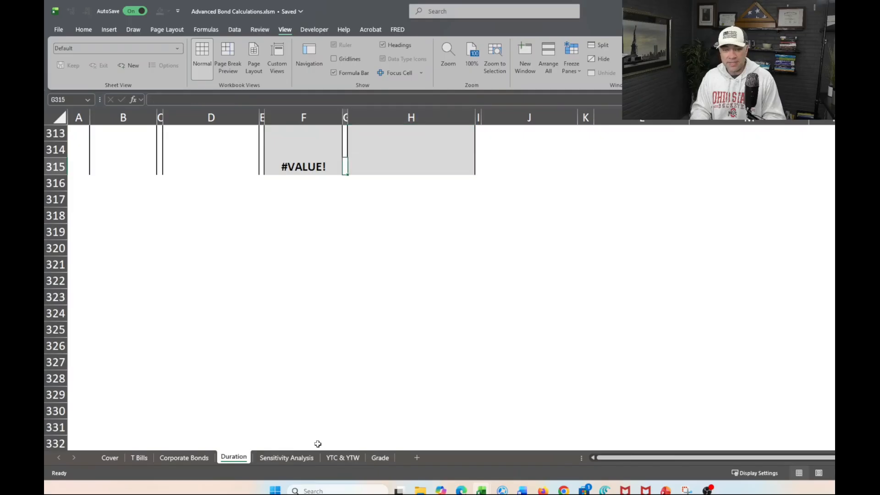
key("Left")
key("Left")
key("Left")
key("Left")
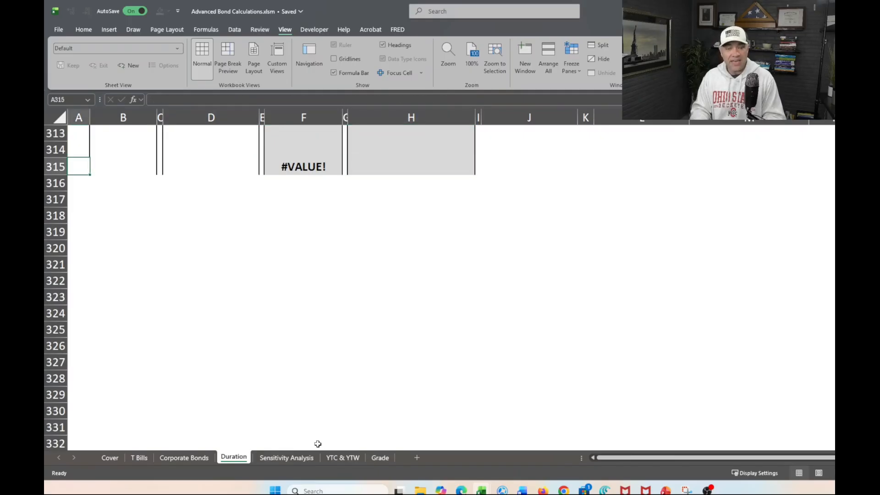
key("Right")
key("Right")
key("Right")
key("Right")
key("Right")
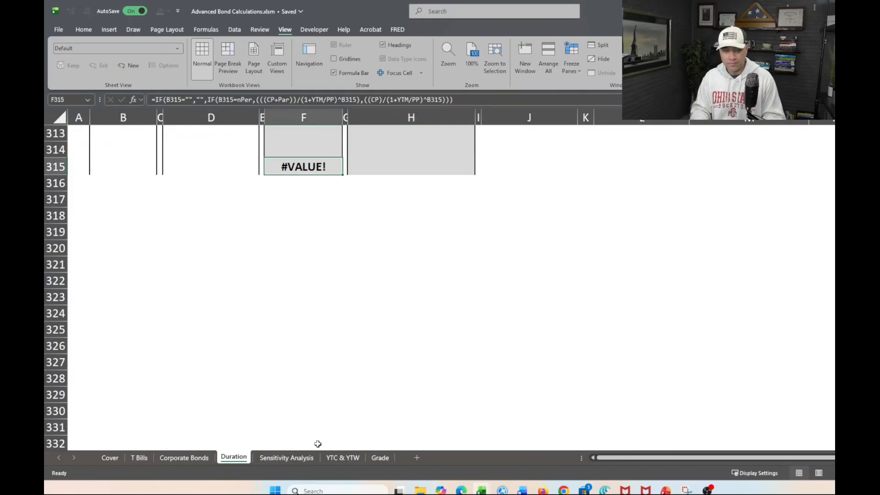
Return to the start of the Duration Statistics table and select the first Multiply PV by Time cell, H5.
key("ctrl+Up")
key("Down")
key("Down")
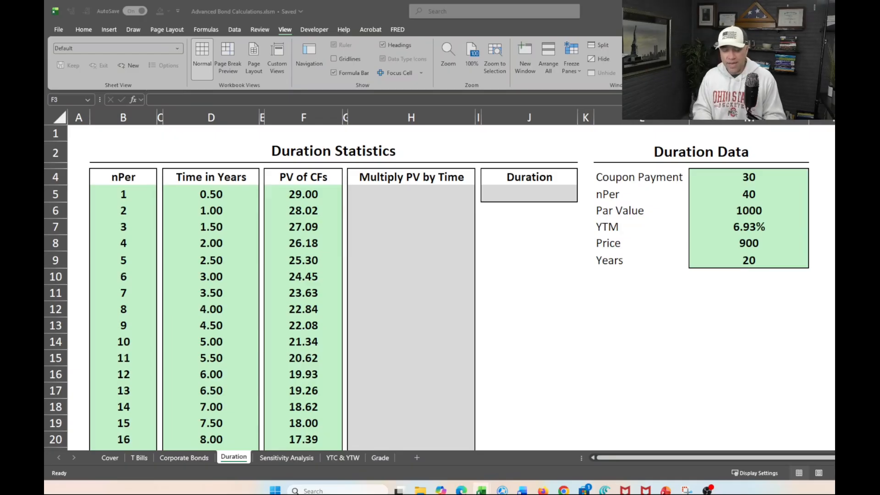
left_click(435, 200)
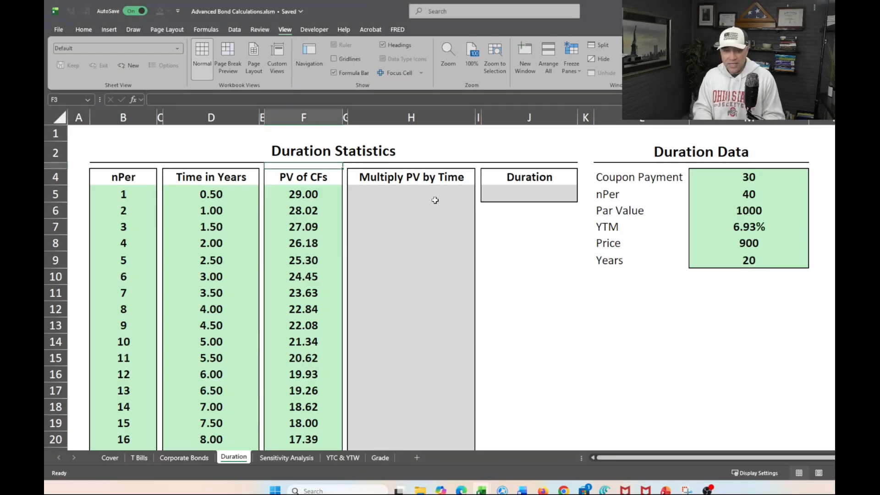
left_click(396, 193)
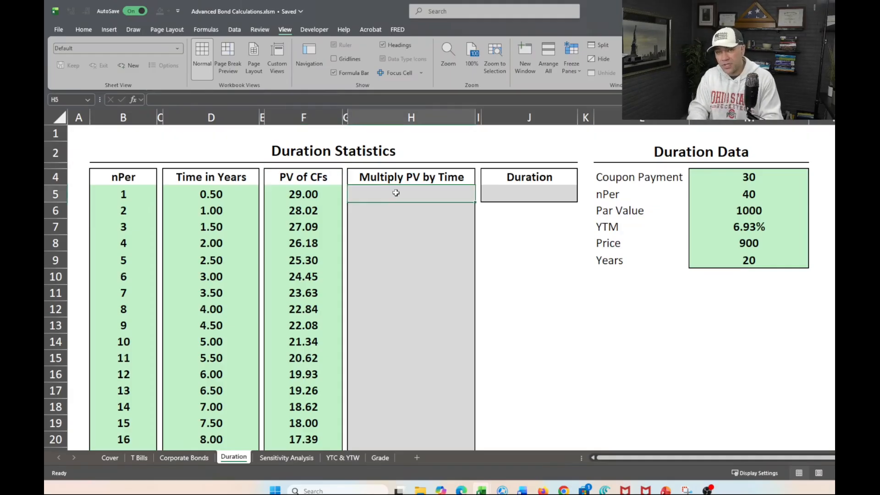
type("=")
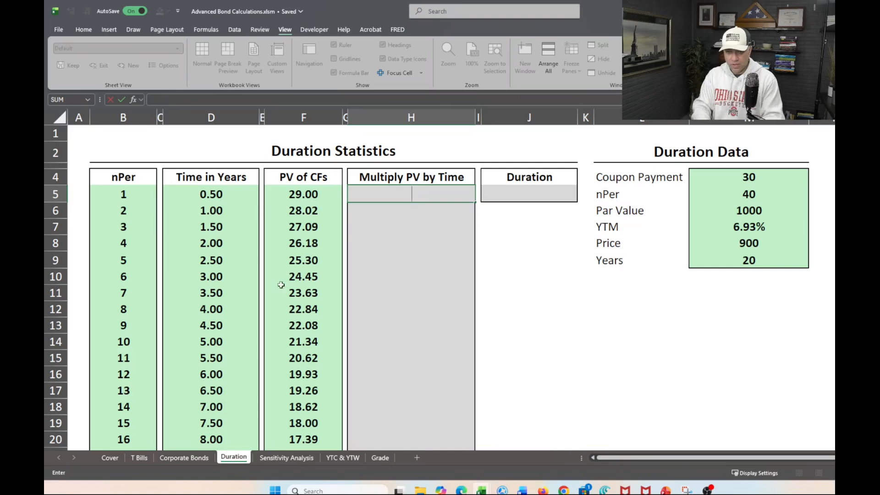
key("BackSpace")
key("Return")
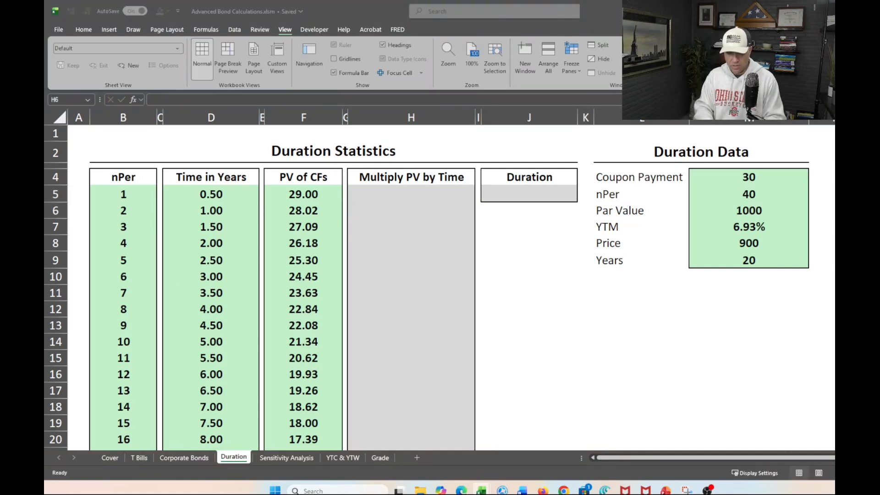
Enter the formula =F5*D5 in cell H5 to multiply the cash flow's present value by its time in years.
left_click(469, 235)
left_click(406, 193)
type("=")
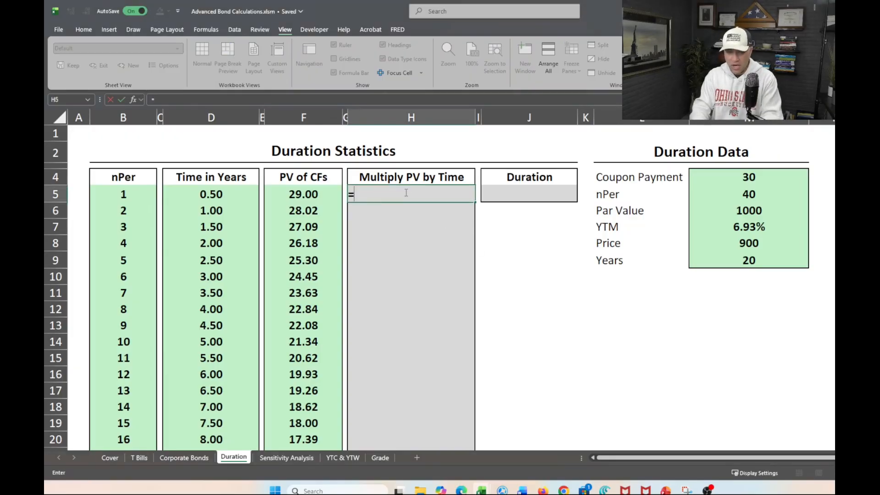
type("f")
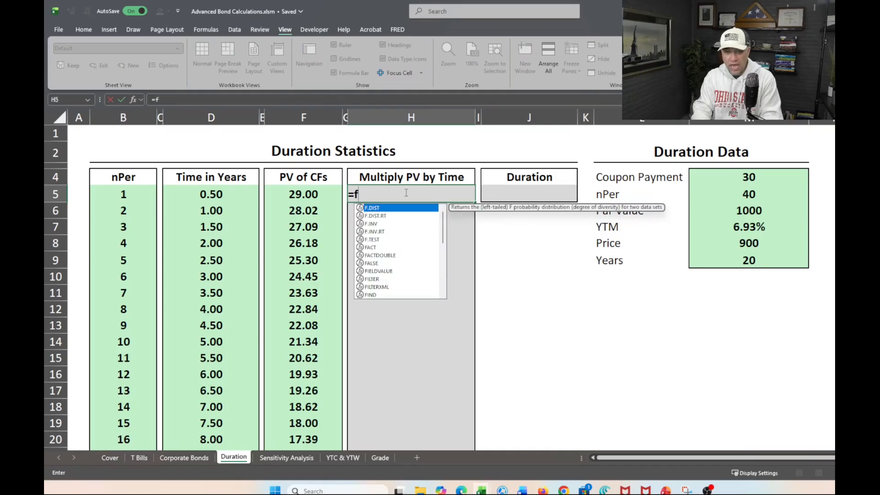
type("5")
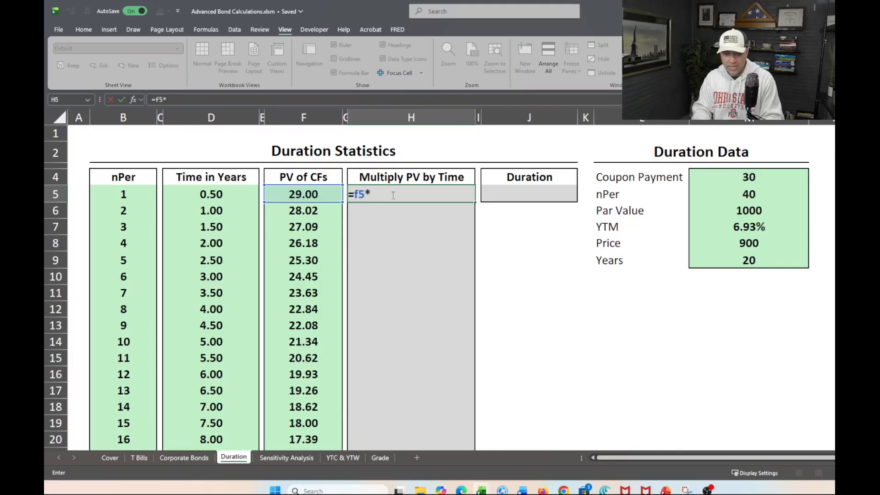
type("*d5")
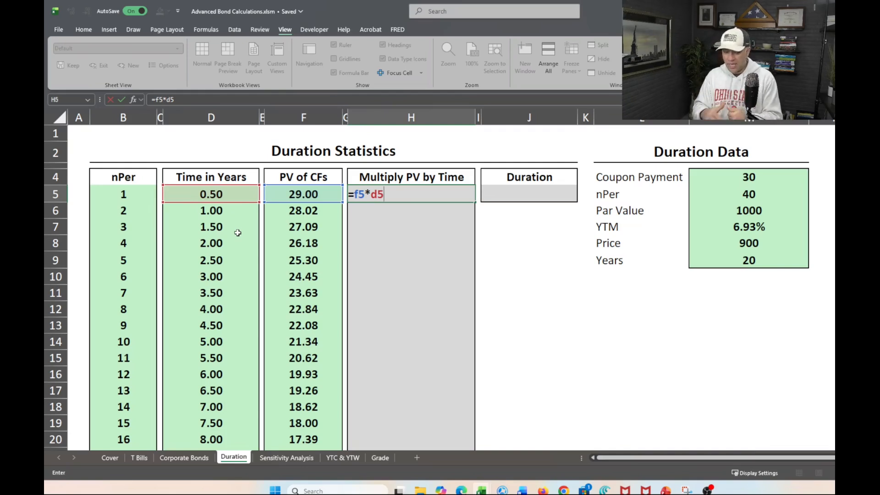
key("Return")
Fill the H5 formula down the Multiply PV by Time column through row 9.
key("Up")
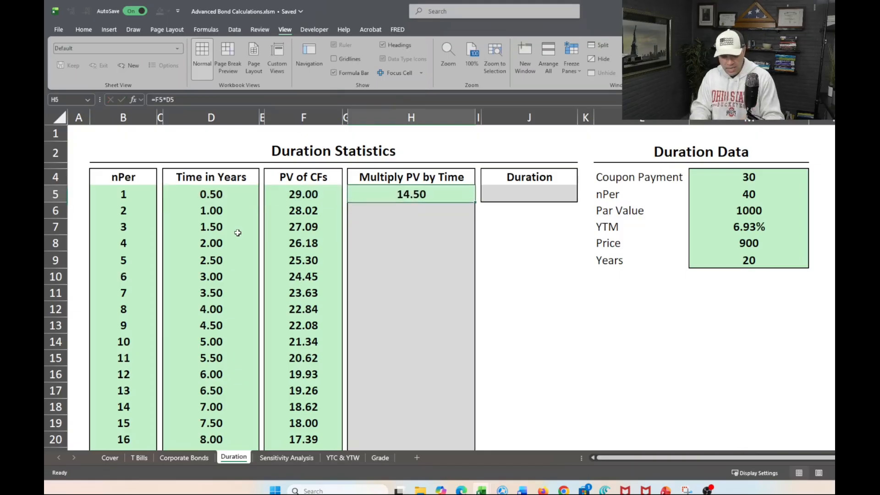
key("shift+Down")
key("shift+Up")
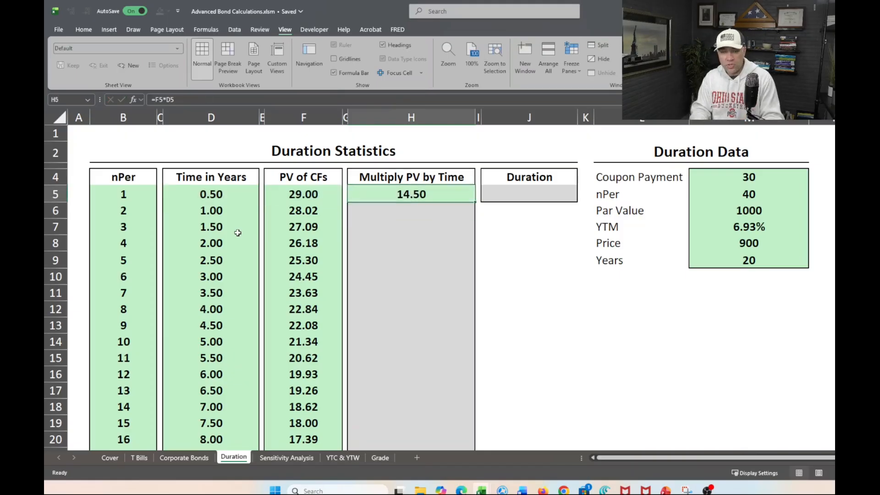
key("shift+Down")
key("shift+Down")
key("shift+Down")
key("shift+Down")
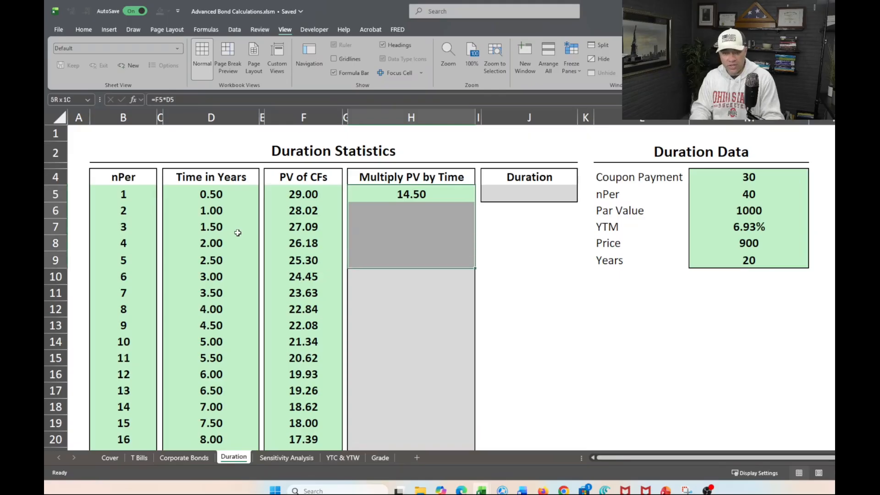
key("ctrl+d")
key("Down")
key("Down")
key("Down")
key("Down")
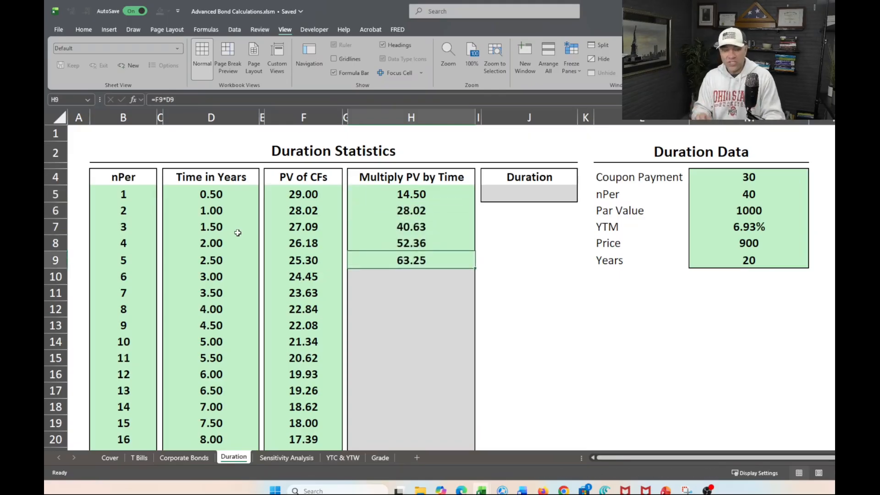
Continue filling the multiplication formula down the Multiply PV by Time column from row 9 to row 87.
key("shift+Down")
key("shift+Down")
key("shift+Down")
key("shift+Down")
key("shift+Down")
key("ctrl+d")
key("Down")
key("Down")
key("Down")
key("Down")
key("Down")
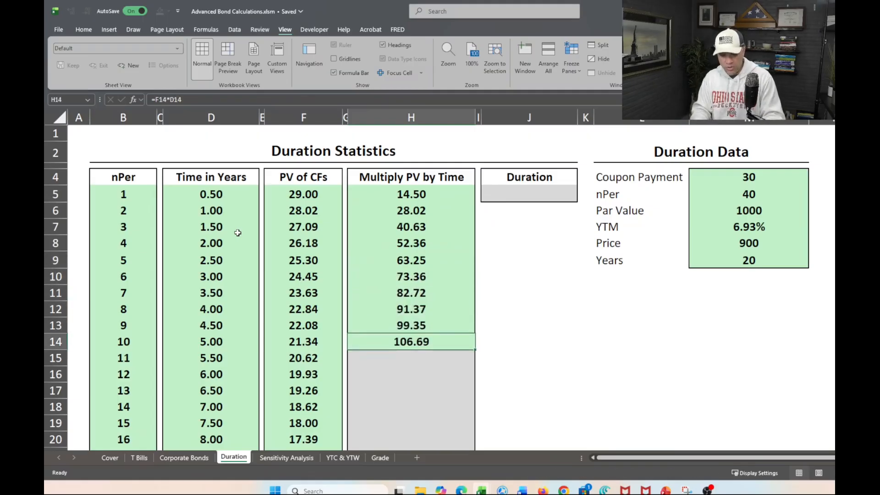
key("ctrl+shift+Down")
key("ctrl+d")
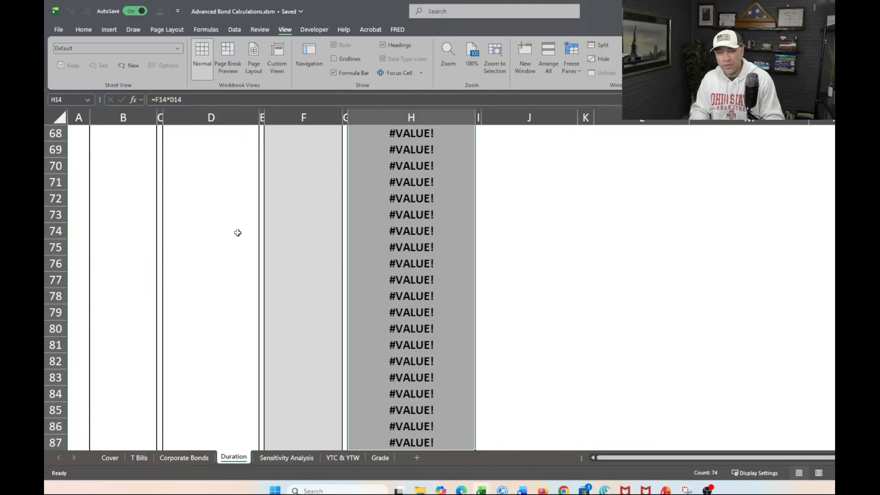
Examine the Multiply PV by Time formulas at the end of the column near row 315 and back up to the table's start.
key("Up")
key("Down")
key("Down")
key("Down")
key("Down")
key("Down")
key("Down")
key("Down")
key("Down")
key("Down")
key("Down")
key("Down")
key("Down")
key("ctrl+Down")
key("Up")
key("Up")
key("Up")
key("Up")
key("Up")
key("Up")
key("Up")
key("Up")
key("Up")
key("Up")
key("Up")
key("Up")
key("Up")
key("Up")
key("Up")
key("Up")
key("Up")
key("Up")
key("Up")
key("Up")
key("Up")
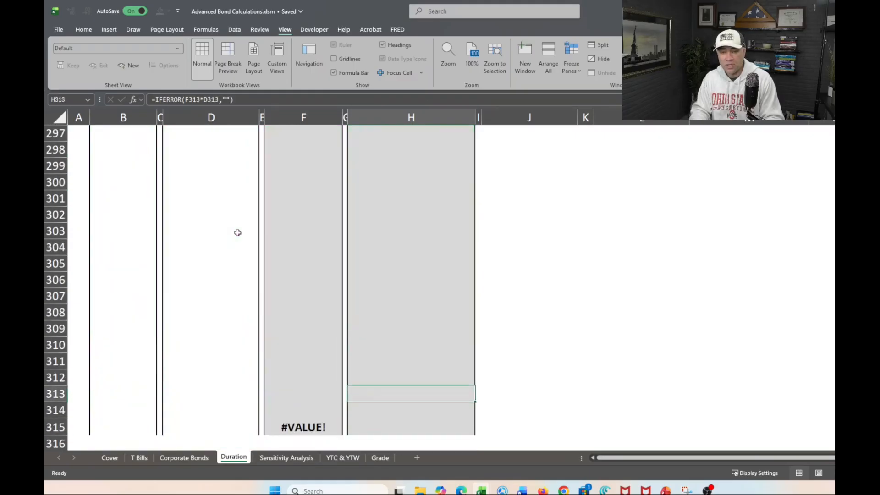
key("Up")
key("Up")
key("Up")
key("Up")
key("Up")
key("Up")
key("Up")
key("Up")
key("Up")
key("Up")
key("Up")
key("Up")
key("Up")
key("Up")
key("Up")
key("Up")
key("Up")
key("Up")
key("Up")
key("Up")
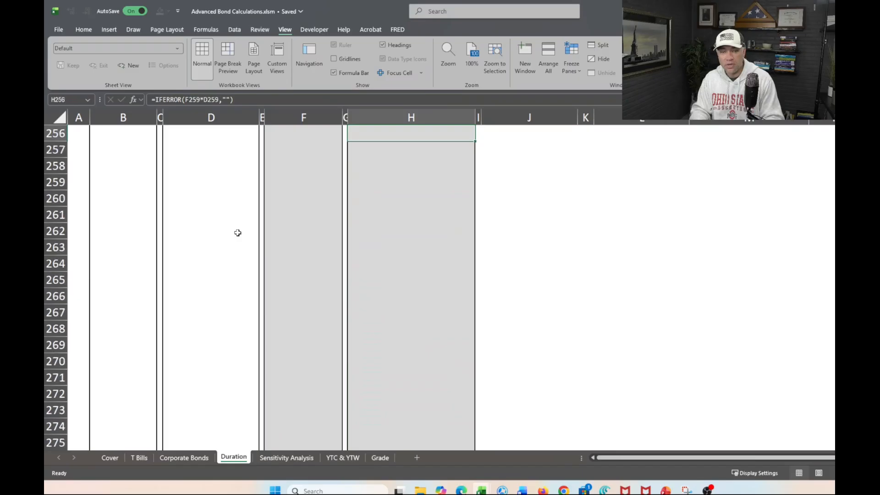
key("Up")
key("Up")
key("Up")
key("Up")
key("Up")
key("Up")
key("Up")
key("Up")
key("Up")
key("Up")
key("Up")
key("Up")
key("Up")
key("Up")
key("Up")
key("Up")
key("Up")
key("Up")
key("Up")
key("Up")
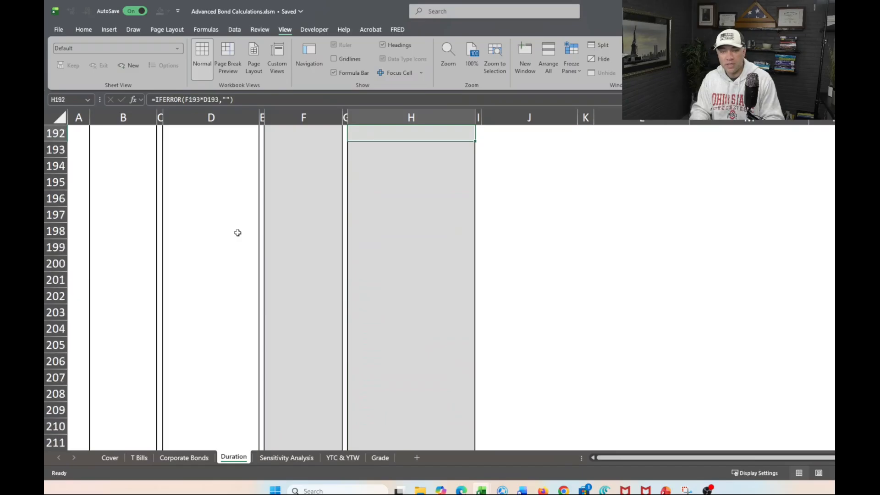
key("ctrl+Up")
key("Down")
key("Down")
key("Down")
key("Down")
key("Down")
key("Down")
key("Down")
key("Down")
key("Down")
key("Down")
key("Down")
key("Down")
key("Down")
key("Down")
key("Down")
key("Down")
key("Down")
key("Down")
key("Down")
key("Down")
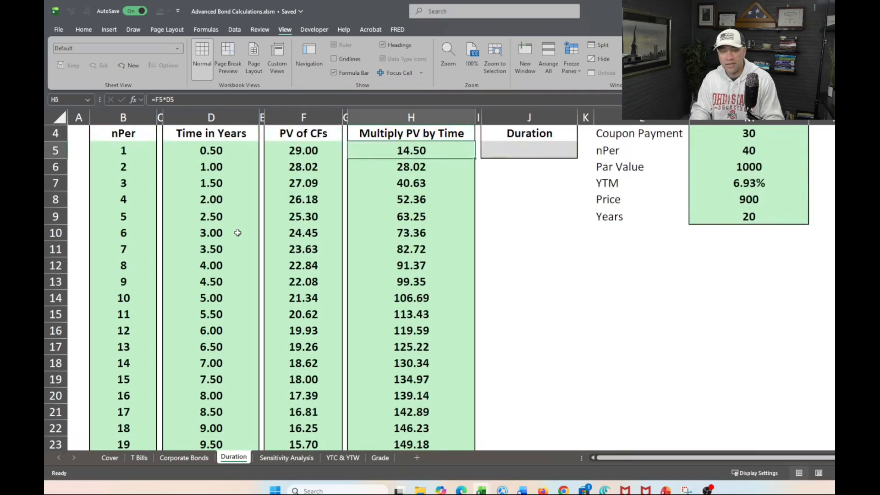
Inspect the Multiply PV by Time cells around and below the last period, down to row 61, and return to cell H5.
key("Down")
key("Down")
key("Down")
key("Down")
key("Down")
key("Down")
key("Down")
key("Down")
key("Down")
key("Down")
key("Down")
key("Down")
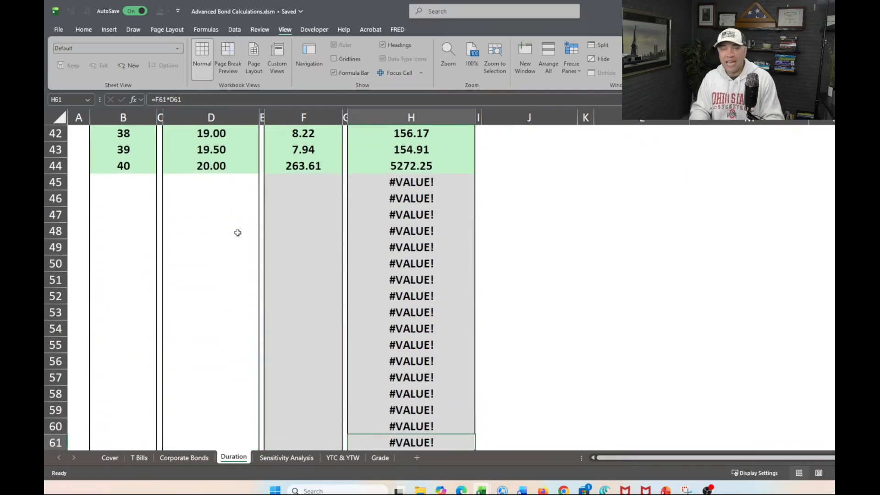
key("Up")
key("Up")
key("Up")
key("Up")
key("Up")
key("Up")
key("Up")
key("Up")
key("Up")
key("Up")
key("Up")
key("Up")
key("Up")
key("Up")
key("Up")
key("Up")
key("Up")
key("Up")
key("Up")
key("Up")
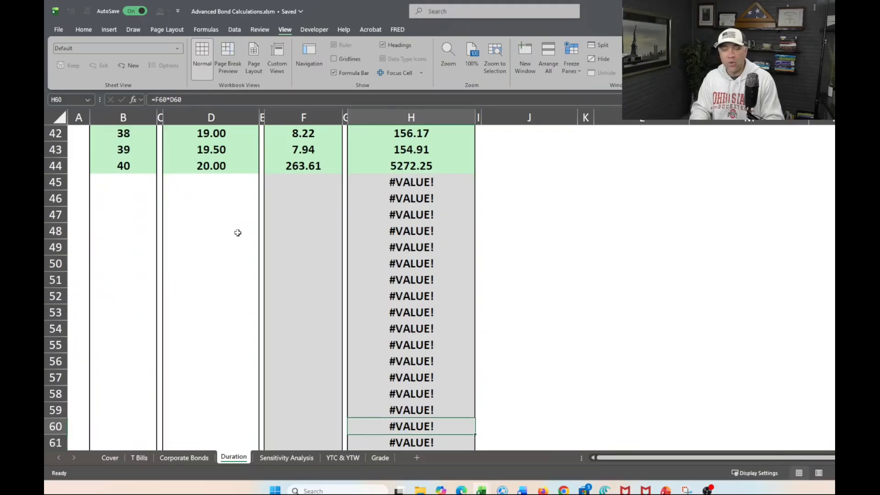
key("Up")
key("Up")
key("Up")
key("Up")
key("Up")
key("Up")
key("Up")
key("Up")
key("Up")
key("Up")
key("Up")
key("Up")
key("Up")
key("Up")
key("Up")
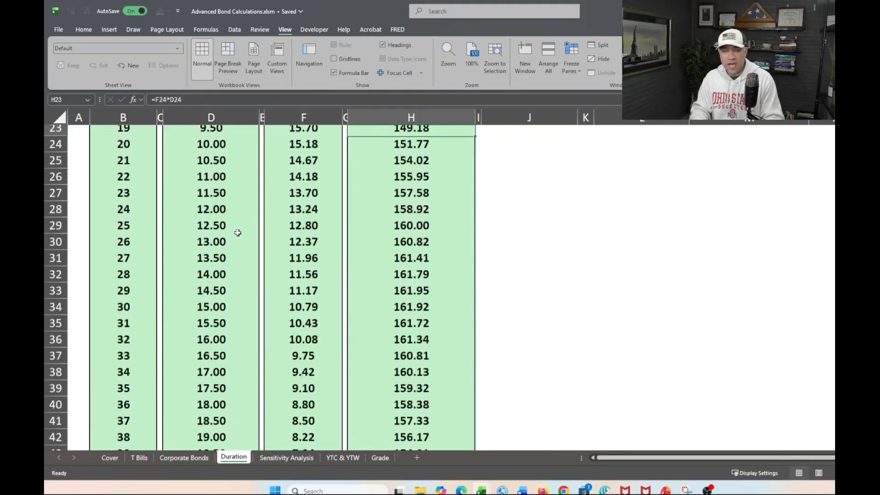
key("Up")
key("Up")
key("Up")
key("Up")
key("Up")
key("Up")
key("Up")
key("Up")
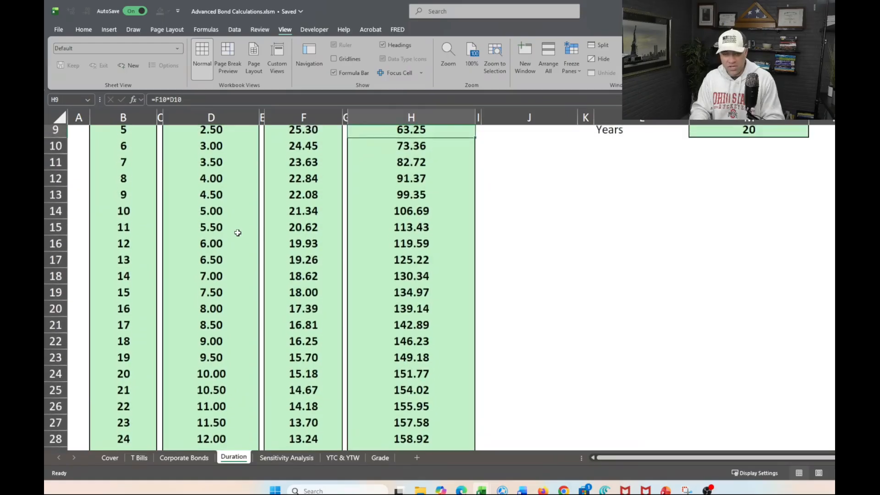
key("Down")
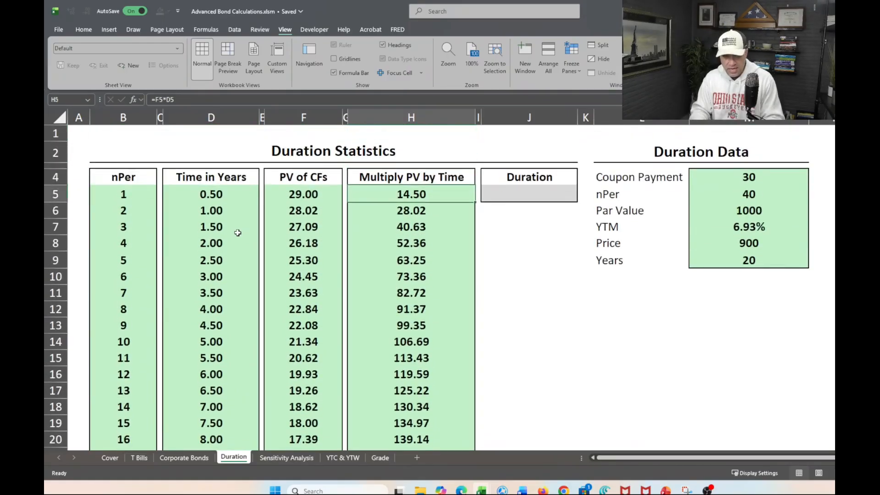
Wrap the H5 formula in IFERROR with an empty-text fallback, making it =IFERROR(F5*D5,"").
left_click(154, 100)
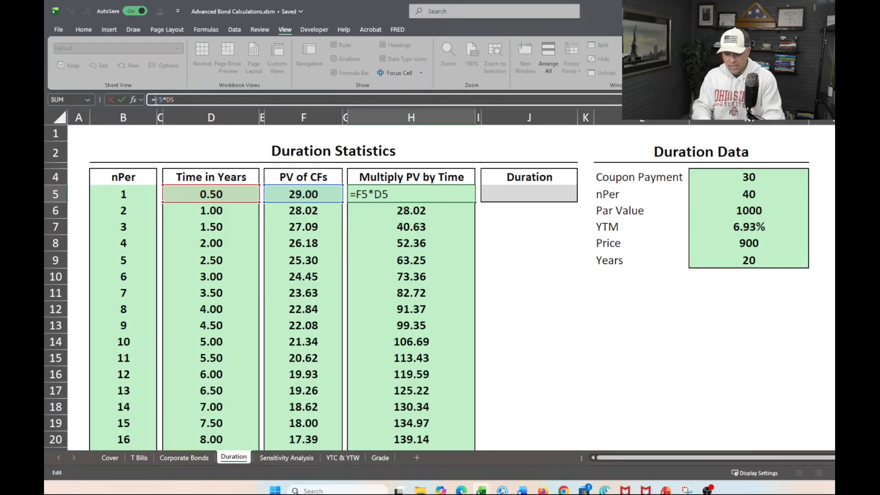
type("iferr")
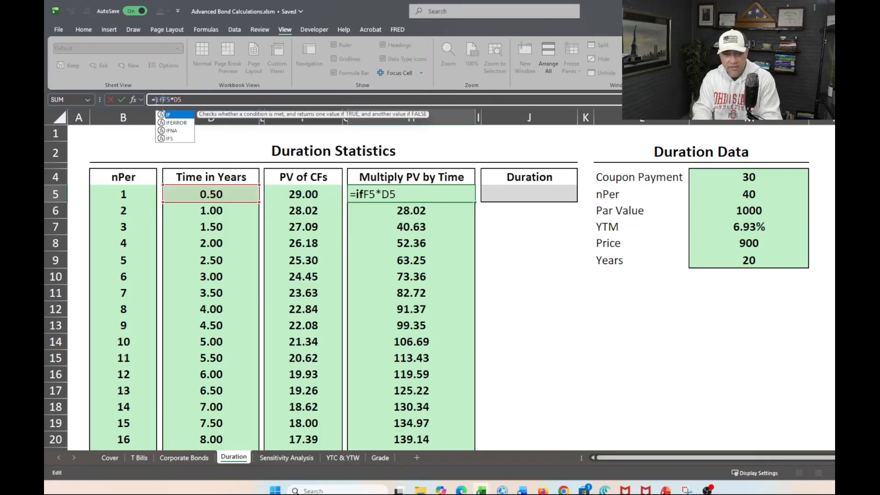
key("Tab")
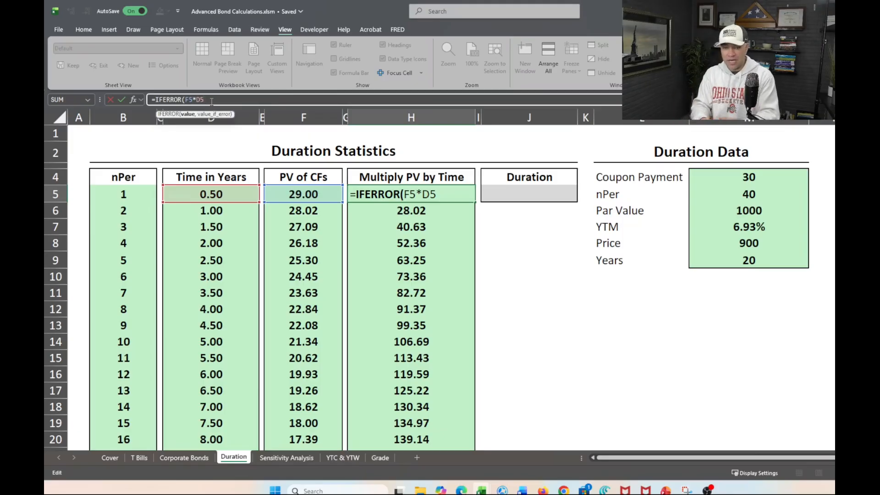
type(",")
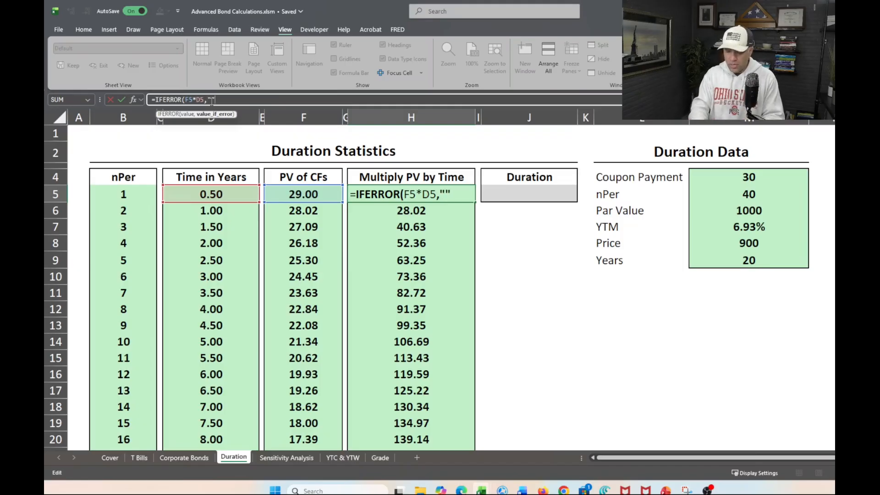
type(")")
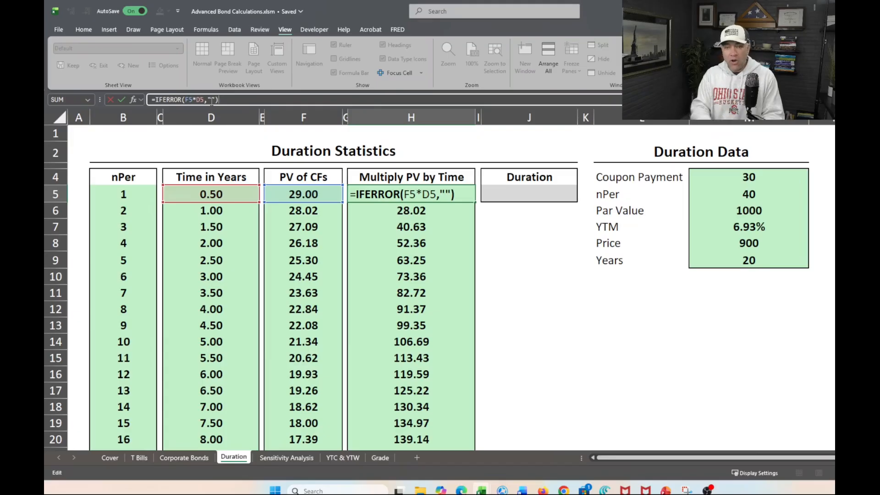
key("Return")
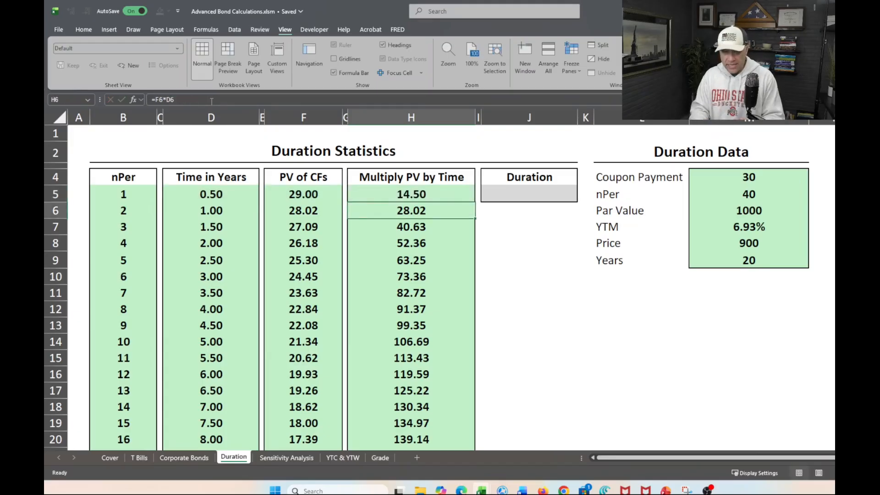
Try to fill the IFERROR formula from H5 down to row 315 and dismiss the message.
key("Up")
key("ctrl+shift+Down")
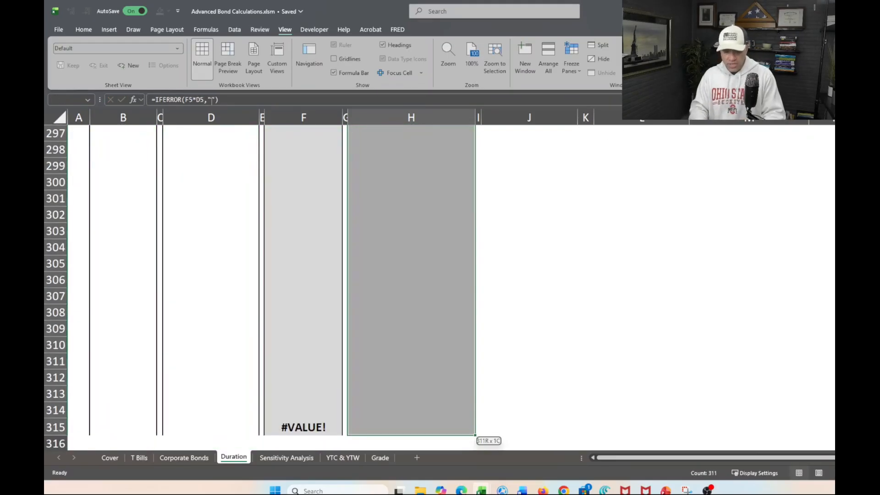
key("ctrl+d")
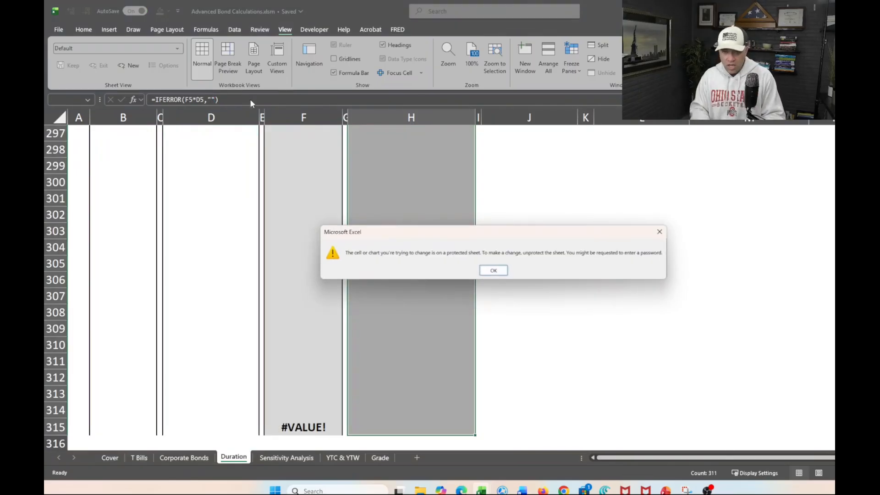
left_click(492, 271)
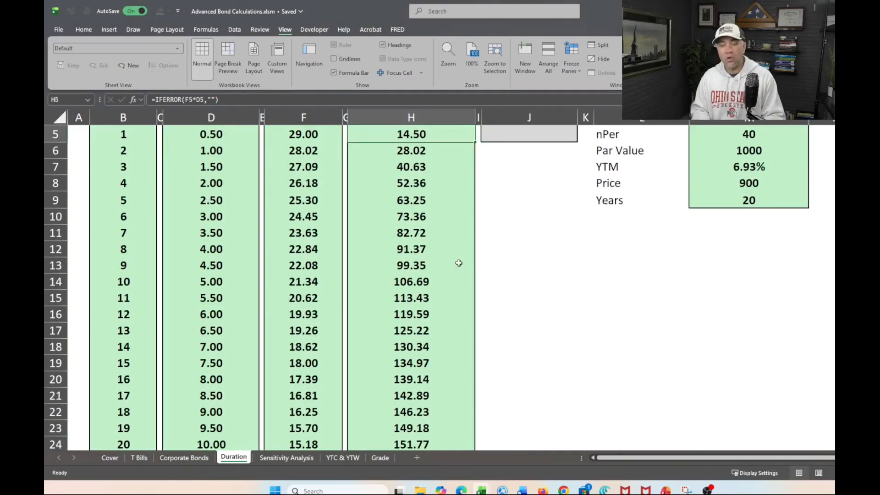
Fill the IFERROR formula from H5 down the Multiply PV by Time column through row 87.
scroll(429, 252, "up", 3)
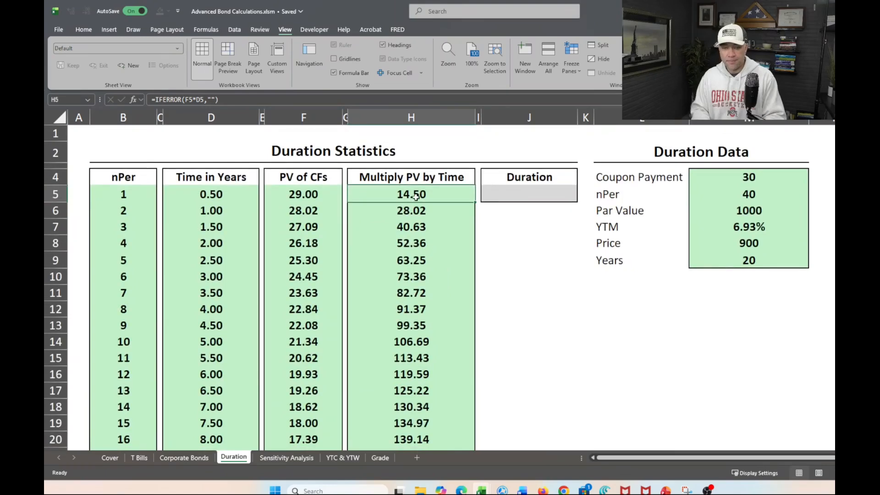
key("shift+Down")
key("shift+Down")
key("shift+Down")
key("shift+Down")
key("shift+Down")
key("shift+Down")
key("shift+Down")
key("shift+Down")
key("shift+Down")
key("shift+Down")
key("shift+Down")
key("shift+Down")
key("shift+Down")
key("shift+Down")
key("shift+Down")
key("shift+Down")
key("shift+Down")
key("shift+Down")
key("shift+Down")
key("shift+Down")
key("shift+Down")
key("shift+Down")
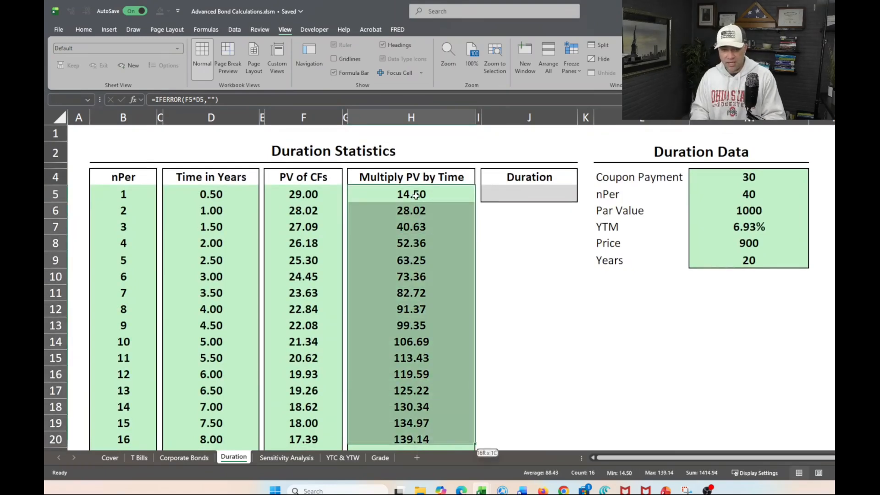
key("shift+Down")
key("shift+Down")
key("shift+Down")
key("shift+Down")
key("shift+Down")
key("shift+Down")
key("shift+Down")
key("shift+Down")
key("shift+Down")
key("shift+Down")
key("shift+Down")
key("shift+Down")
key("shift+Down")
key("shift+Down")
key("shift+Down")
key("shift+Down")
key("shift+Down")
key("shift+Down")
key("shift+Down")
key("shift+Down")
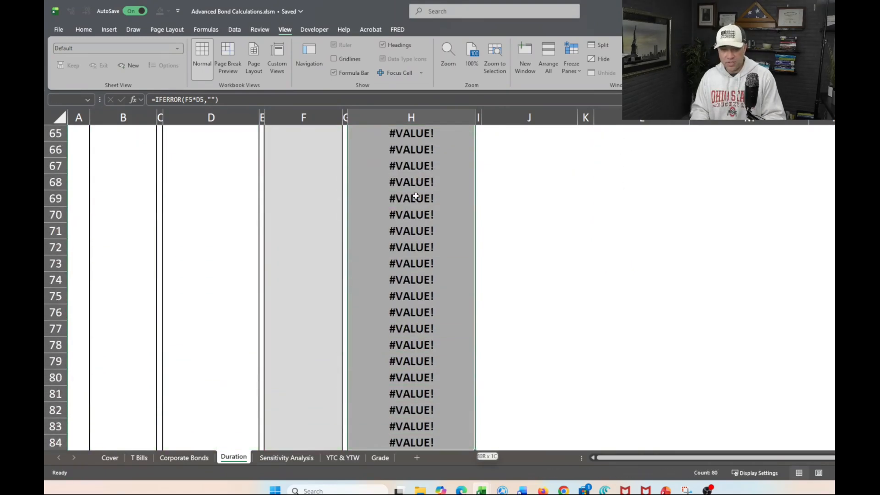
key("shift+Up")
key("shift+Up")
key("shift+Up")
key("shift+Up")
key("shift+Up")
key("shift+Up")
key("shift+Up")
key("shift+Up")
key("shift+Up")
key("shift+Up")
key("shift+Up")
key("shift+Up")
key("shift+Up")
key("shift+Up")
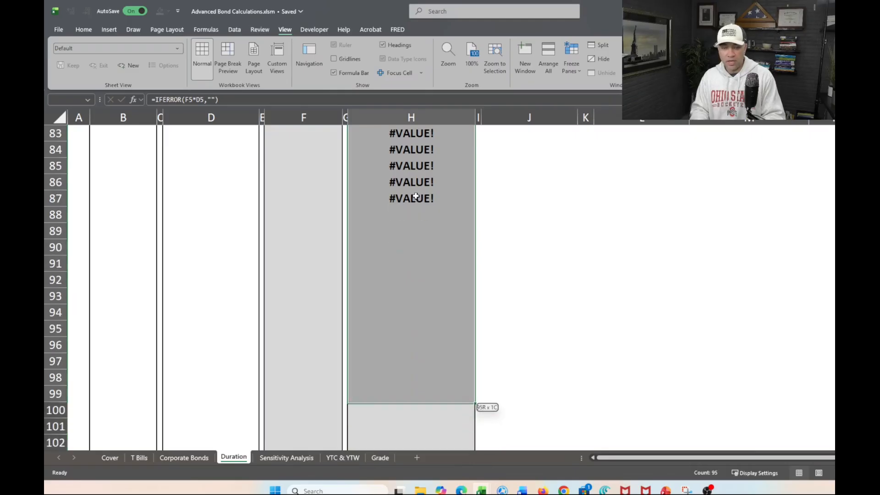
key("ctrl+Return")
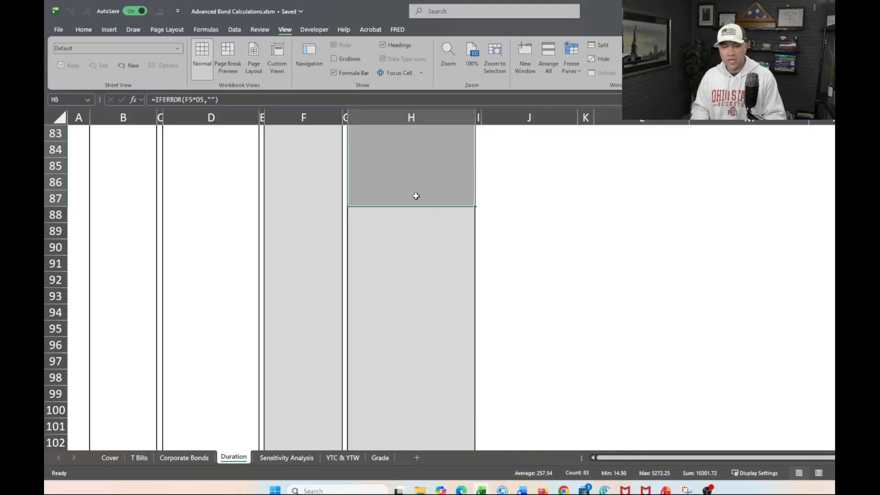
Inspect the Multiply PV by Time column down to row 245 and check the formula in H48, below the last period.
key("shift+Down")
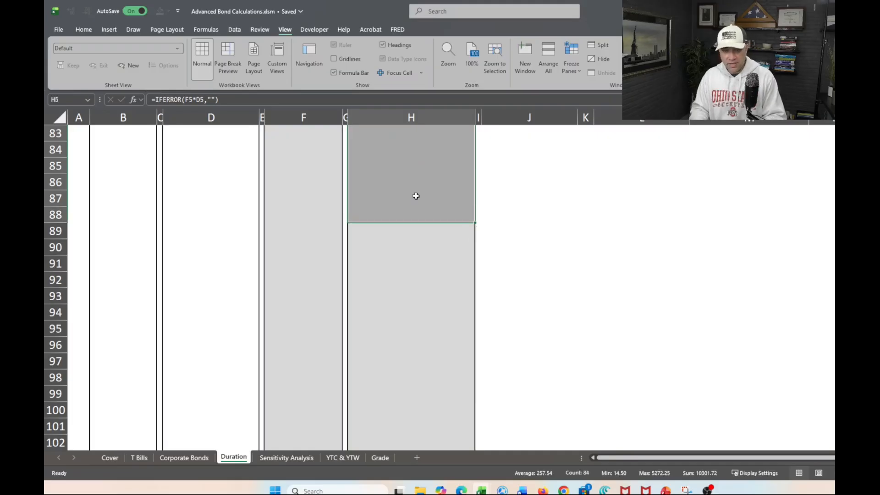
key("shift+Down")
key("shift+Down")
key("shift+Down")
key("shift+Down")
key("shift+Down")
key("shift+Down")
key("shift+Down")
key("shift+Down")
key("shift+Down")
key("shift+Down")
key("shift+Down")
key("shift+Down")
key("shift+Down")
key("shift+Down")
key("shift+Down")
key("shift+Down")
key("shift+Down")
key("shift+Down")
key("shift+Down")
key("shift+Down")
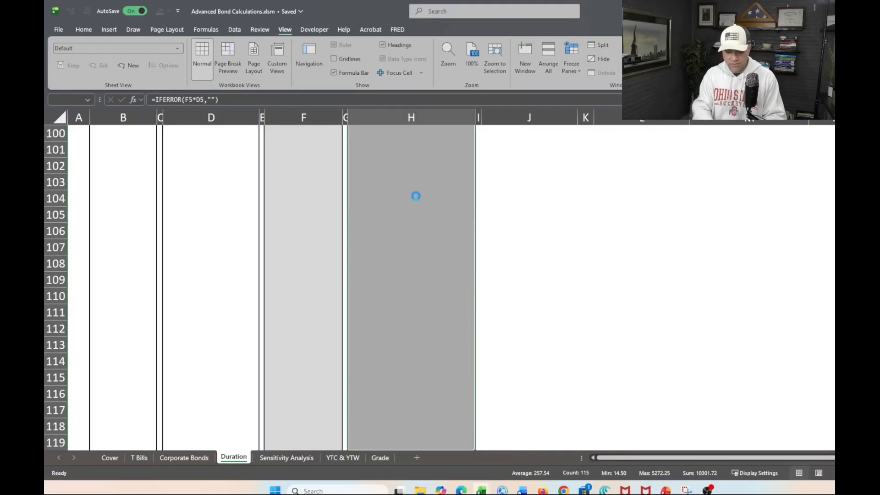
key("shift+Down")
key("shift+Down")
key("shift+Down")
key("shift+Down")
key("shift+Down")
key("shift+Down")
key("shift+Down")
key("shift+Down")
key("shift+Down")
key("shift+Down")
key("shift+Down")
key("shift+Down")
key("shift+Down")
key("shift+Down")
key("shift+Down")
key("shift+Down")
key("shift+Down")
key("shift+Down")
key("shift+Down")
key("shift+Down")
key("shift+Down")
key("shift+Down")
key("shift+Down")
key("shift+Down")
key("shift+Down")
key("shift+Down")
key("shift+Down")
key("shift+Down")
key("shift+Down")
key("shift+Down")
key("shift+Down")
key("shift+Down")
key("shift+Down")
key("shift+Down")
key("shift+Down")
key("shift+Down")
key("shift+Down")
key("shift+Down")
key("shift+Down")
key("shift+Down")
key("shift+Down")
key("shift+Down")
key("shift+Down")
key("shift+Down")
key("shift+Down")
key("shift+Down")
key("shift+Down")
key("shift+Down")
key("shift+Down")
key("shift+Down")
key("shift+Down")
key("shift+Down")
key("shift+Down")
key("shift+Down")
key("shift+Down")
key("shift+Down")
key("shift+Down")
key("shift+Down")
key("shift+Down")
key("shift+Down")
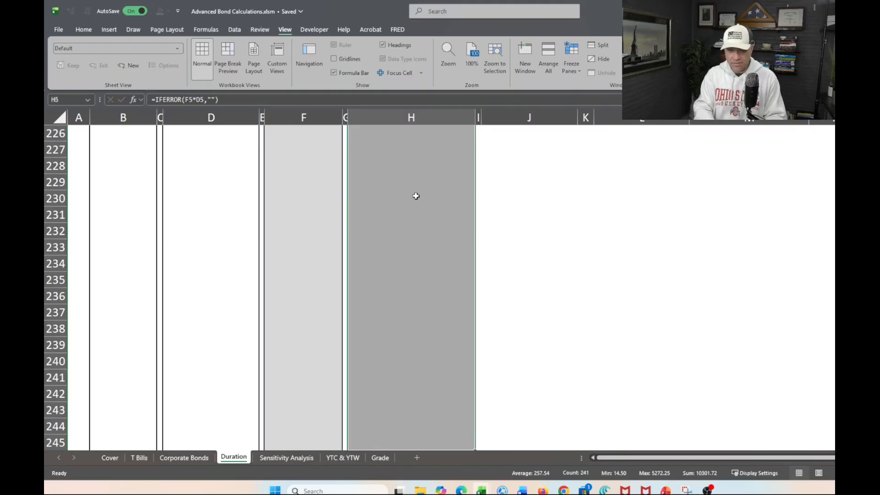
key("Up")
key("Down")
key("Up")
key("Up")
key("Up")
key("Up")
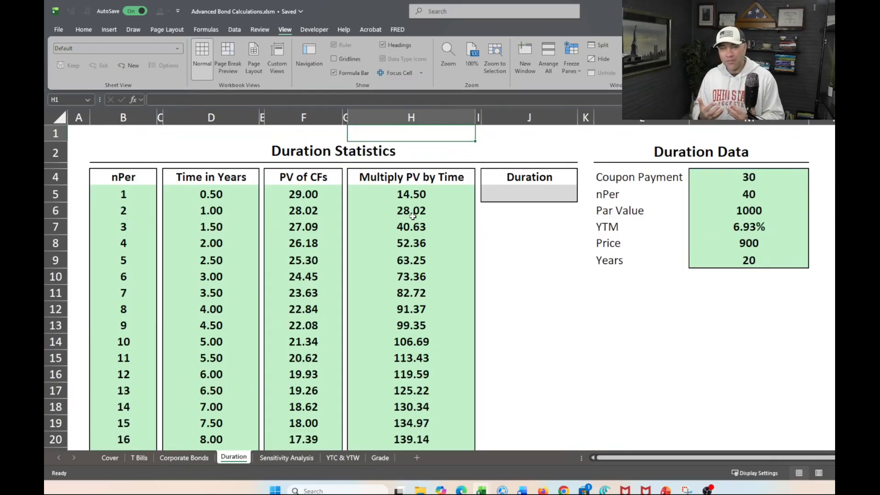
scroll(412, 216, "down", 6)
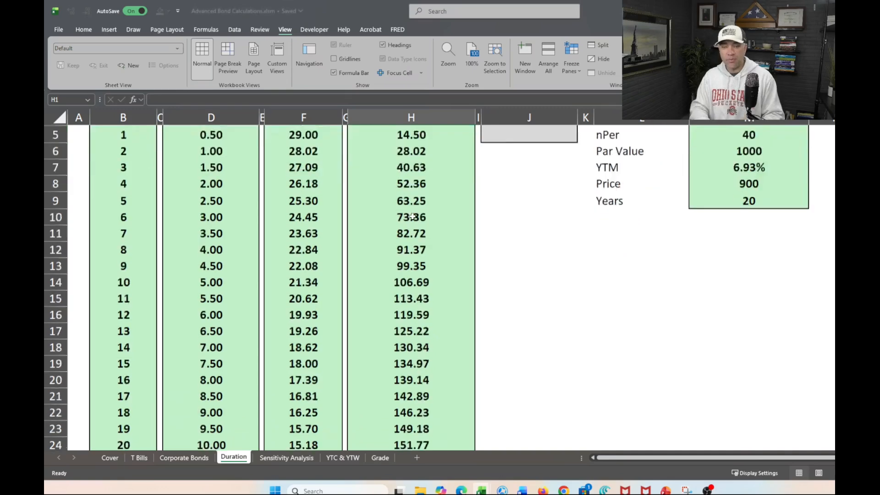
scroll(412, 216, "down", 6)
left_click(406, 315)
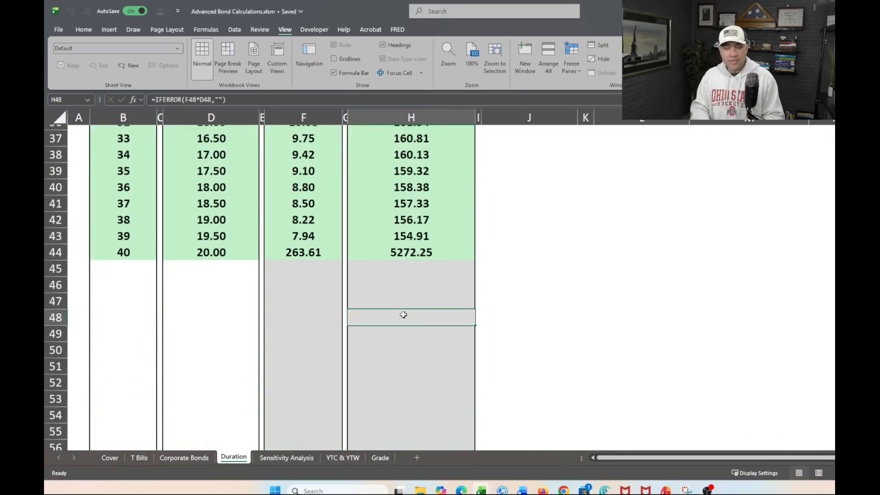
scroll(411, 272, "up", 11)
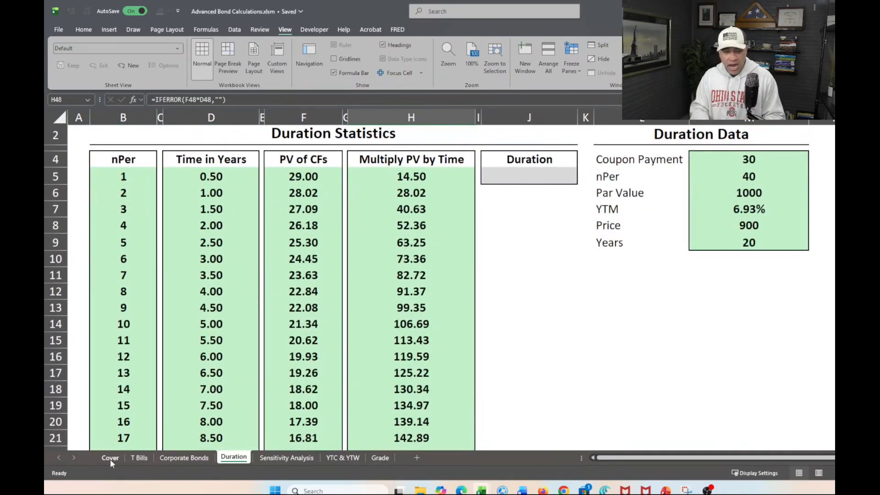
Set the bond's Maturity to 30 on the Corporate Bonds sheet.
left_click(184, 457)
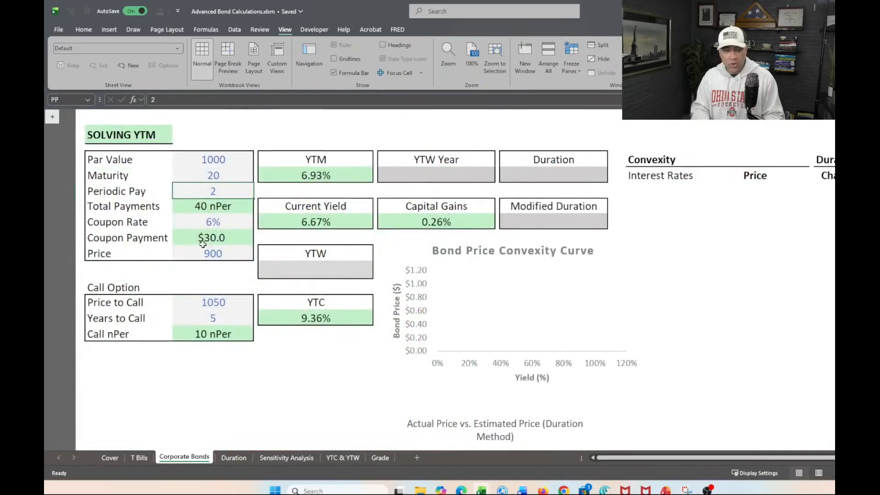
left_click(209, 179)
type("30")
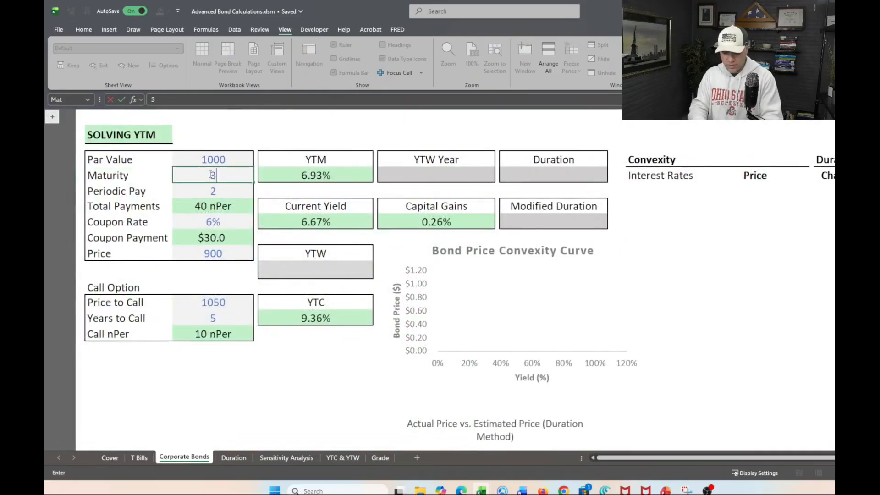
key("Return")
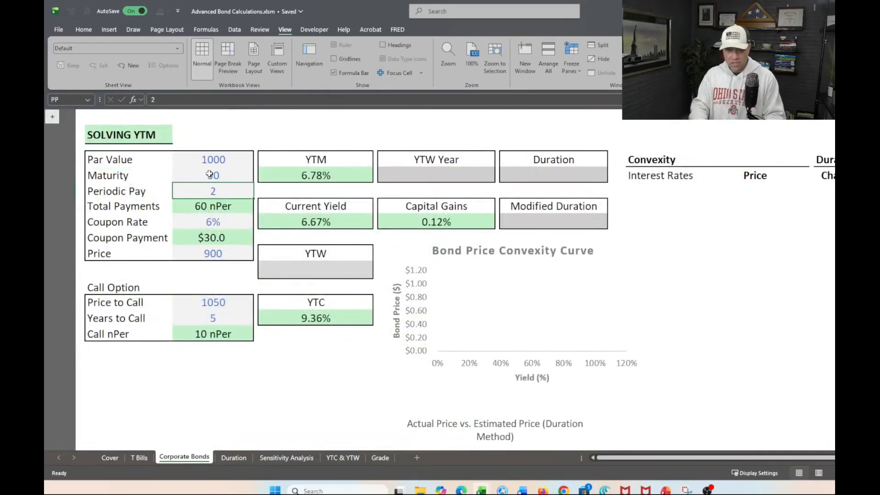
Examine the last period's row in the Duration sheet's table, checking the nPer, PV of CFs and Multiply PV by Time cells.
left_click(237, 458)
scroll(368, 353, "down", 19)
scroll(368, 352, "up", 5)
scroll(368, 353, "down", 1)
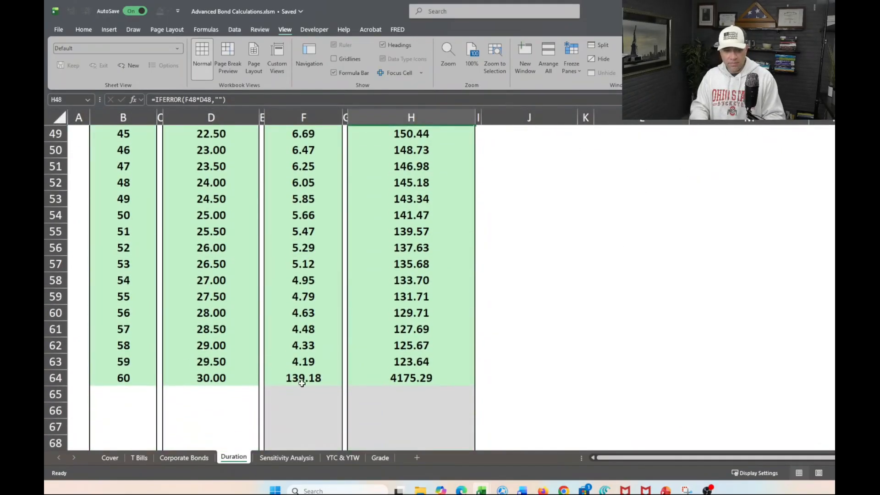
left_click(143, 375)
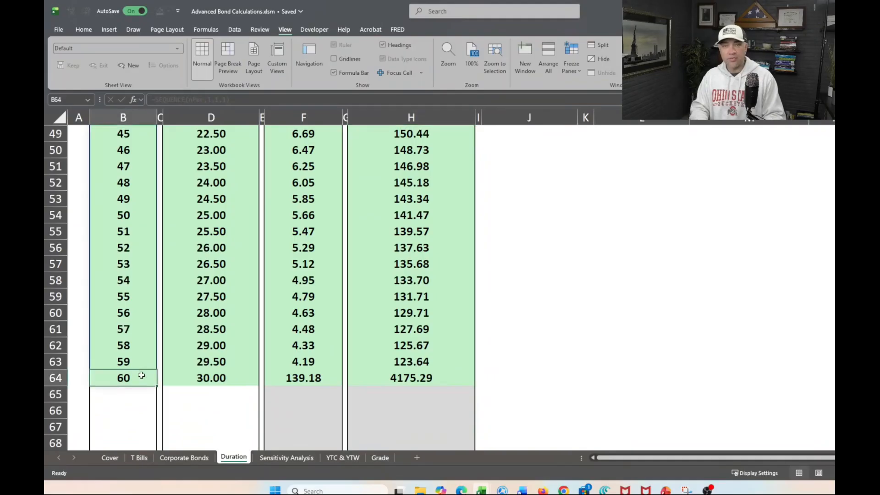
left_click(432, 406)
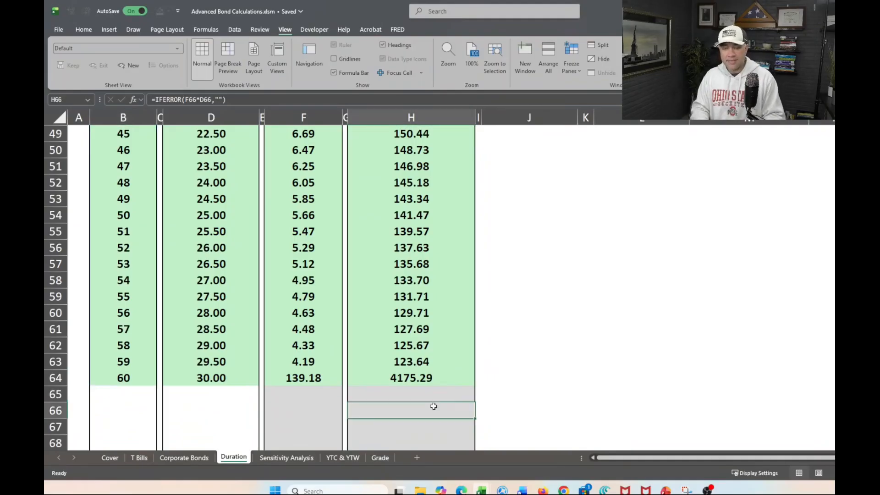
left_click(413, 375)
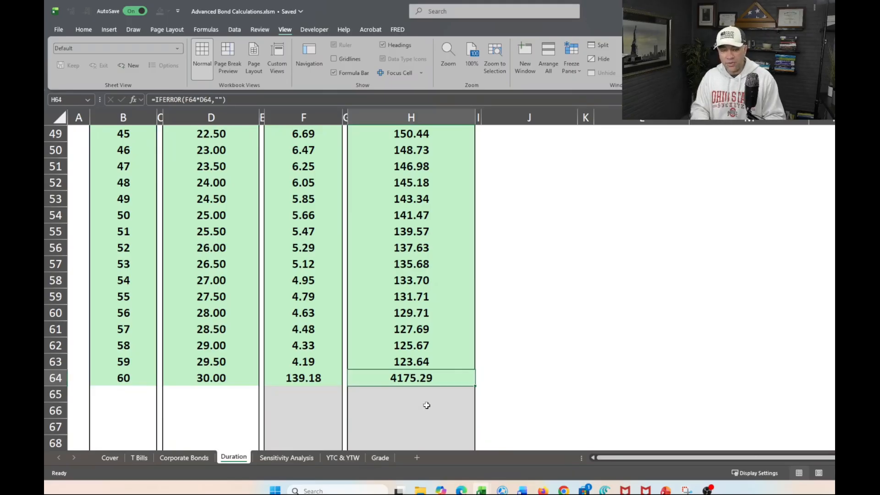
scroll(426, 405, "up", 1)
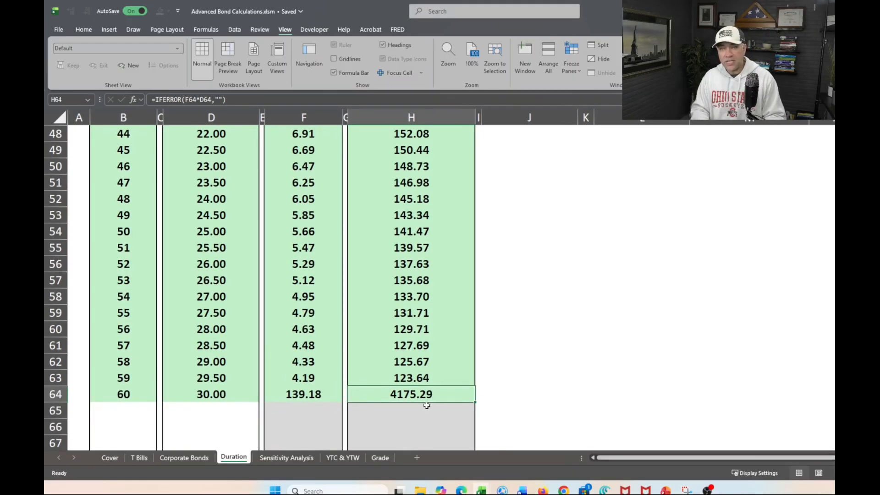
scroll(426, 405, "down", 1)
scroll(427, 405, "up", 8)
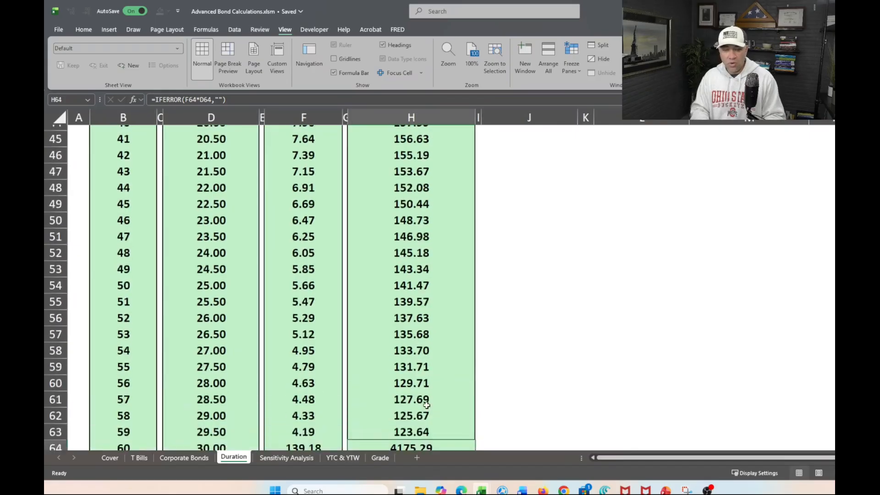
scroll(426, 405, "down", 2)
scroll(426, 405, "down", 8)
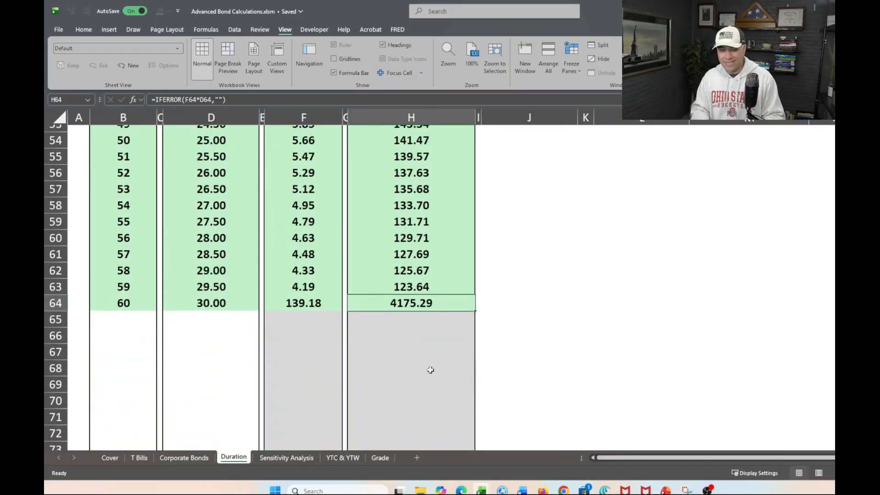
left_click(310, 303)
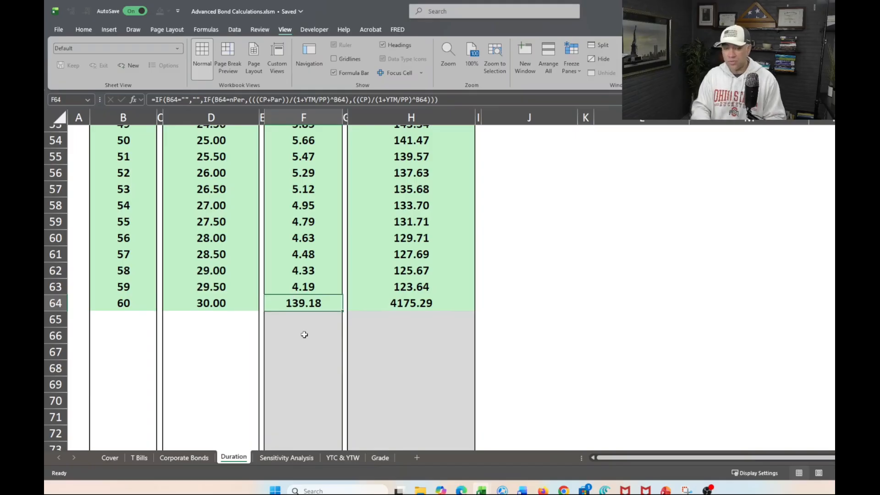
Set the bond's Maturity back to 20 on the Corporate Bonds sheet.
left_click(188, 458)
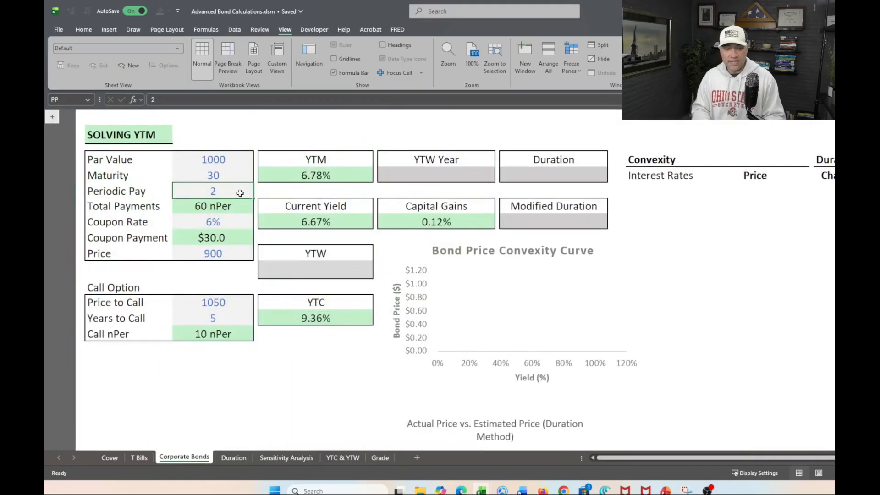
left_click(218, 176)
type("20")
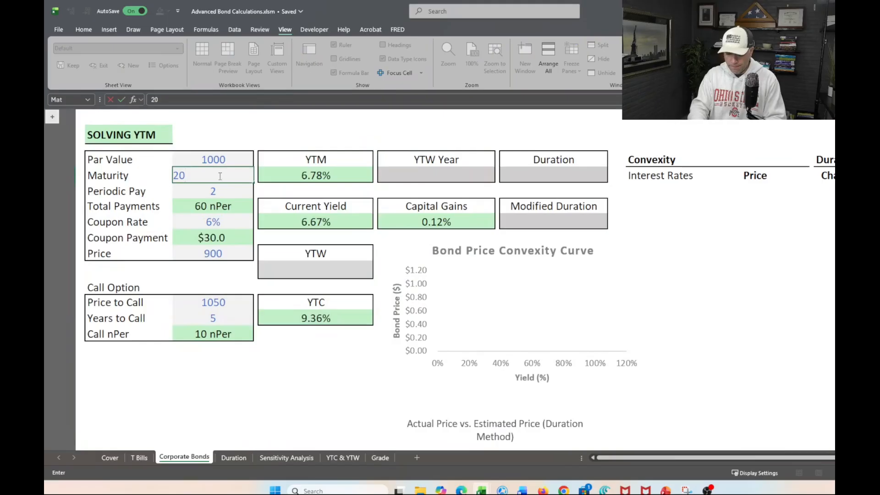
key("Return")
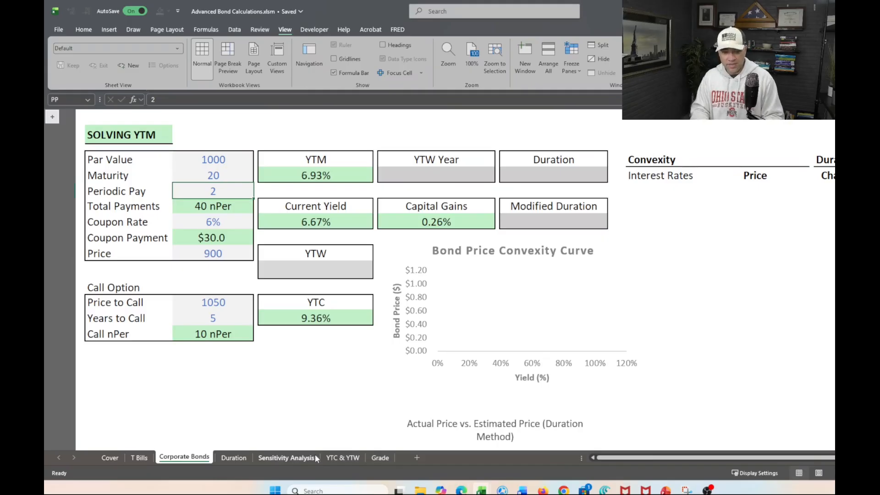
On the Duration sheet, enter =SUM(H5:H314) in the Duration cell J5 to total the Multiply PV by Time column.
left_click(233, 457)
scroll(399, 347, "up", 17)
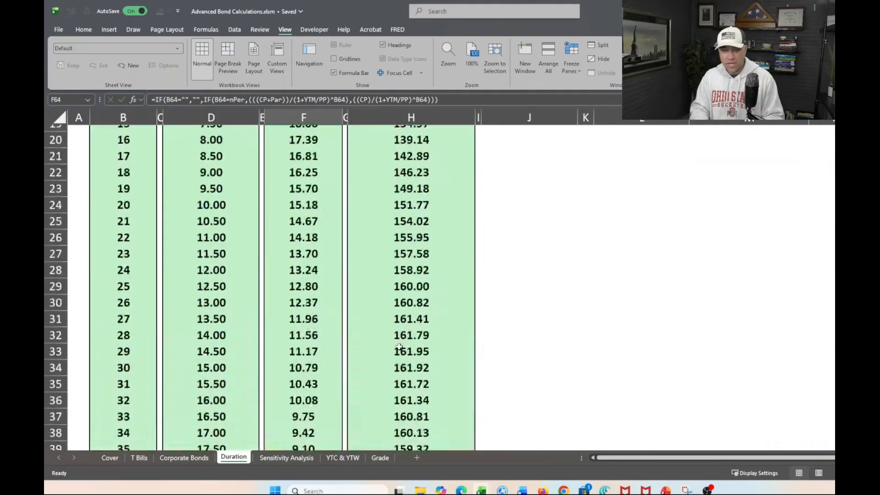
scroll(436, 286, "down", 9)
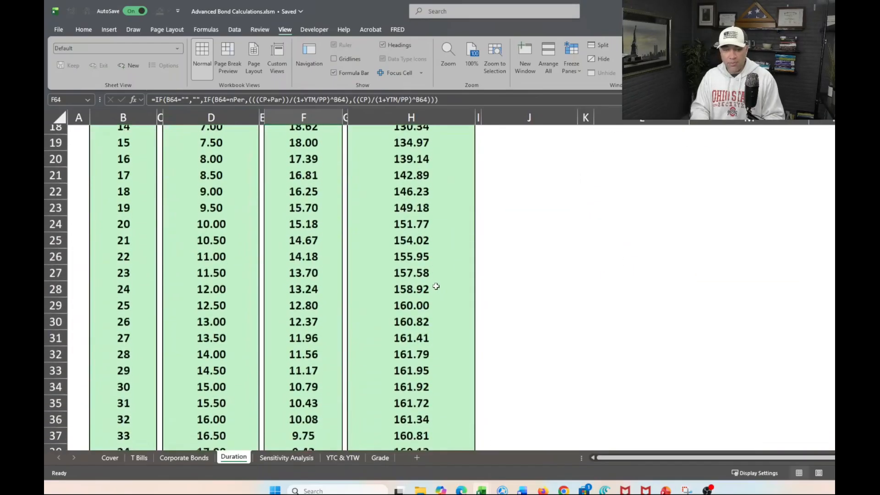
scroll(436, 286, "up", 9)
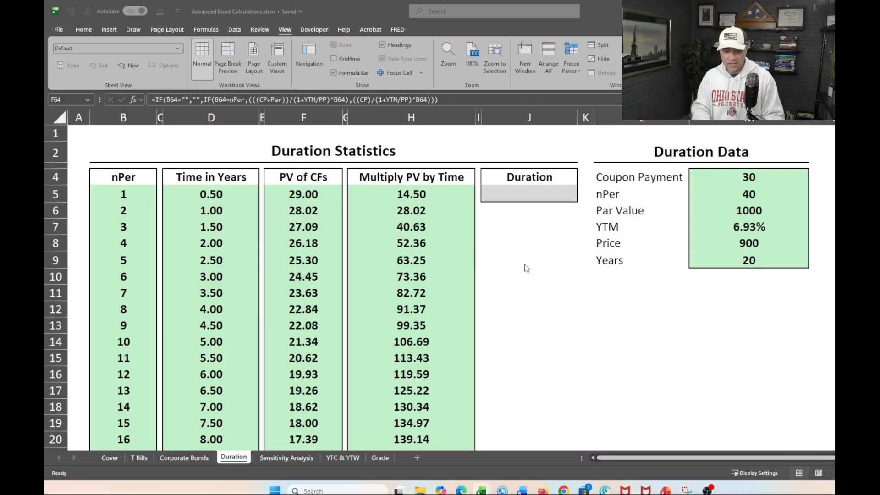
left_click(527, 194)
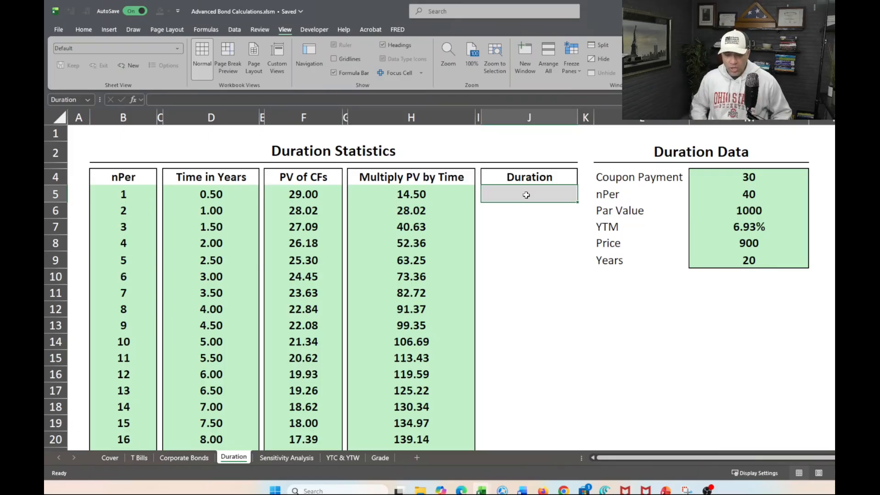
type("=")
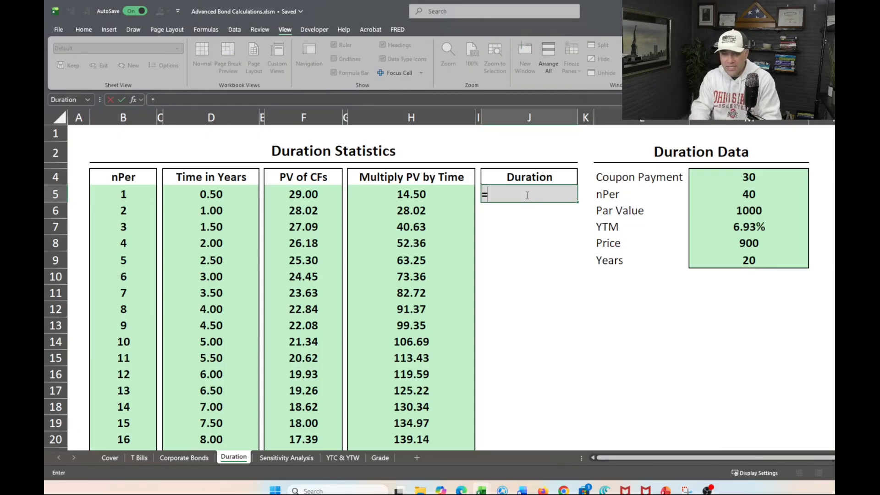
type("sum")
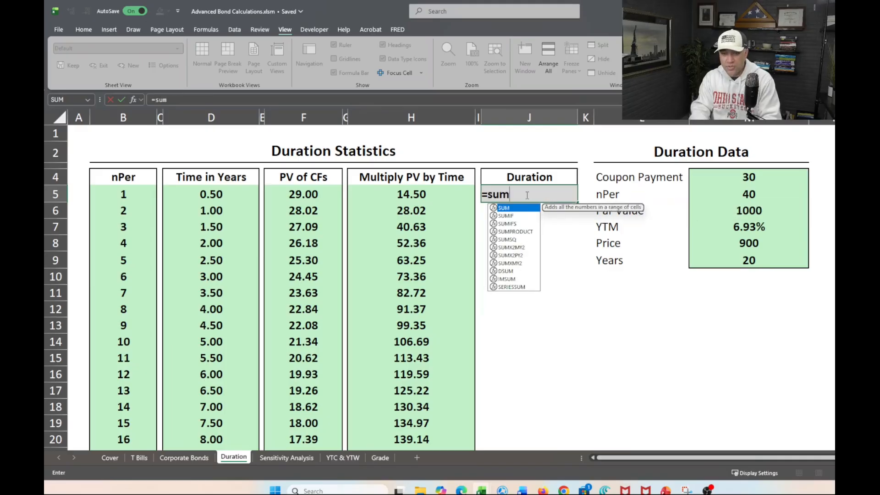
key("Tab")
left_click(406, 192)
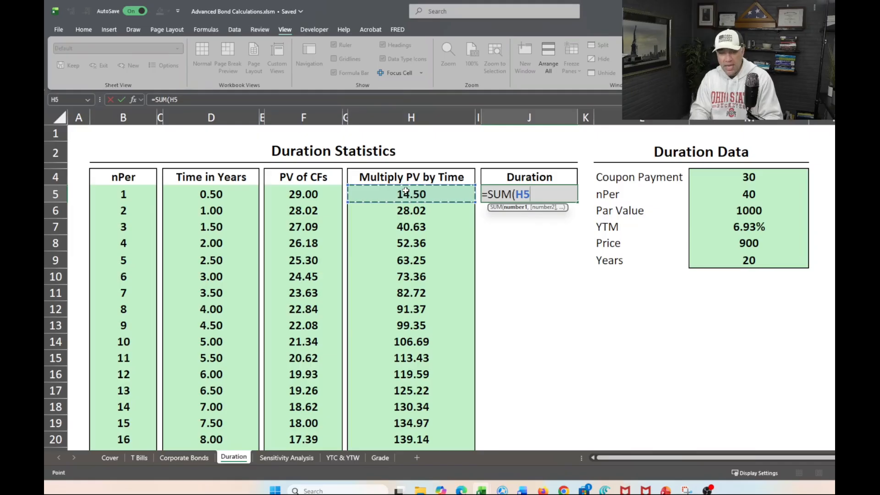
key("ctrl+shift+Down")
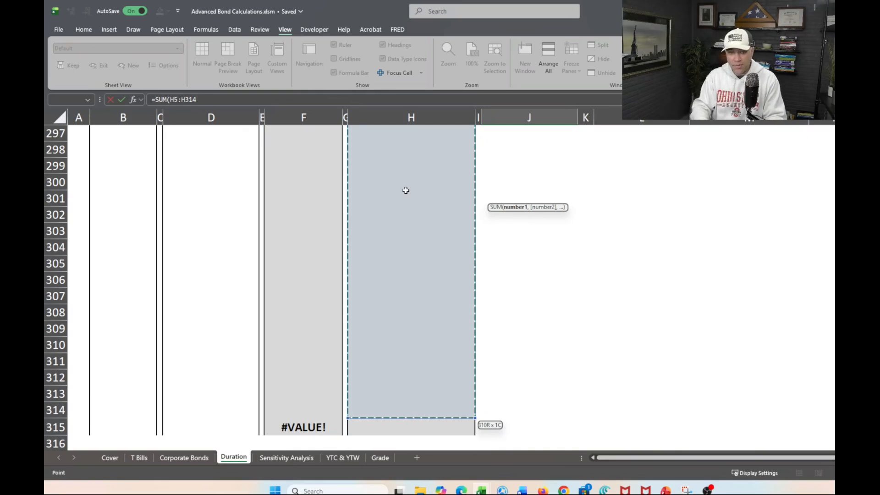
type(")")
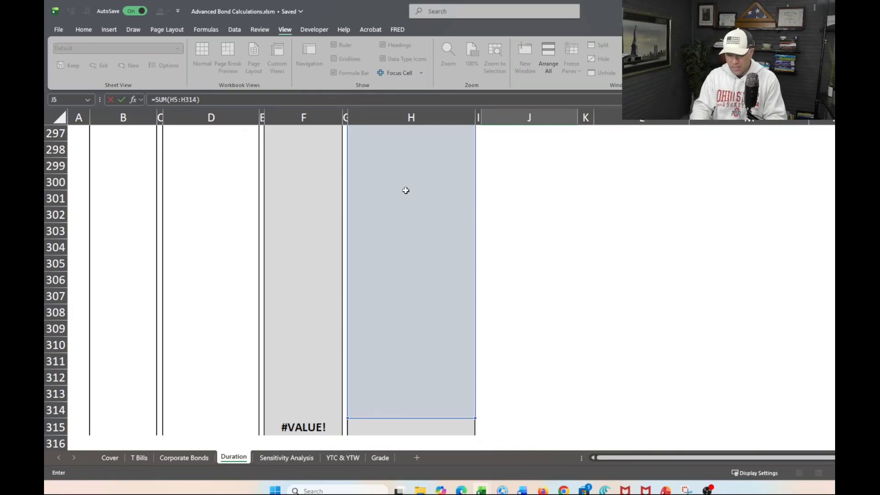
key("Return")
scroll(406, 190, "down", 1)
Extend the Duration formula in J5 to divide the sum by Price, making it =SUM(H5:H314)/Price.
left_click(517, 194)
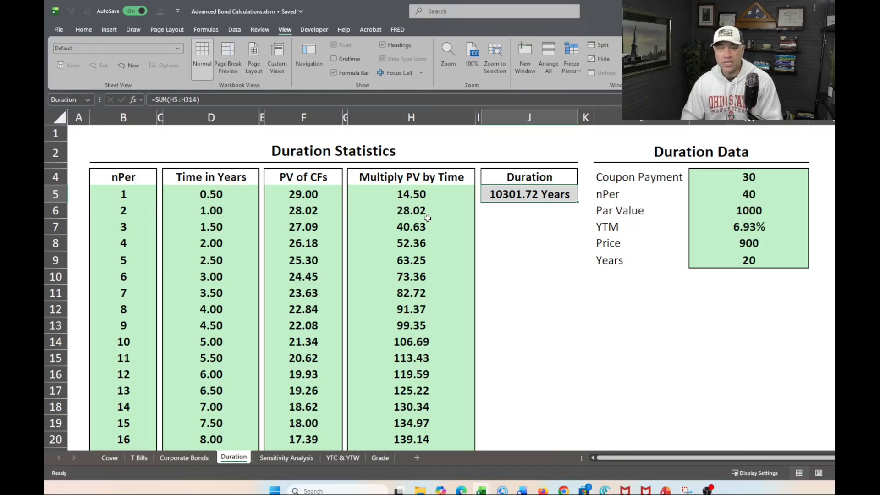
double_click(567, 193)
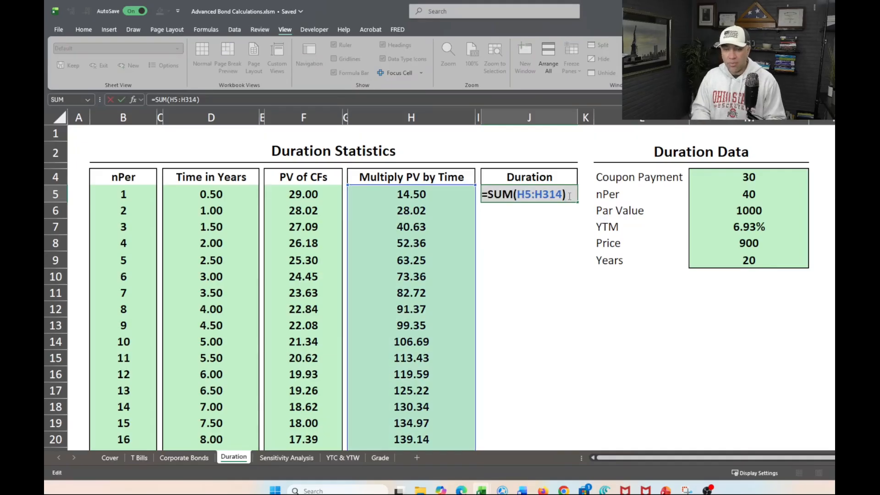
type("/price")
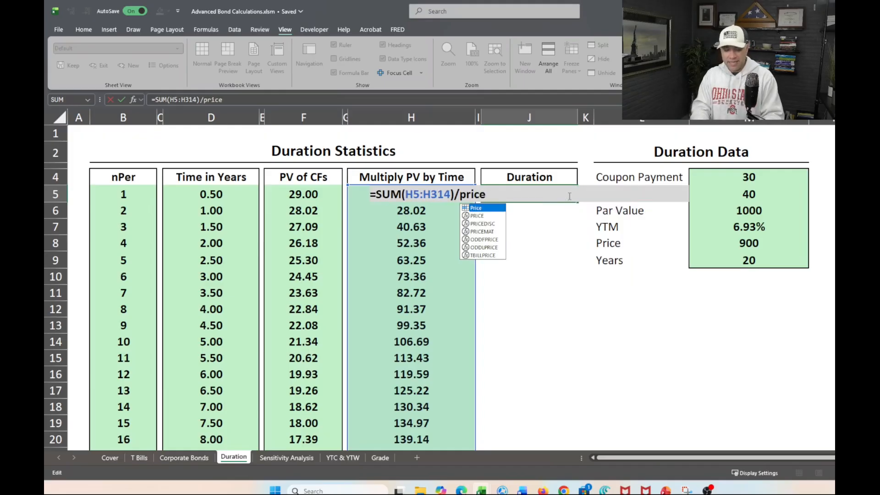
key("Tab")
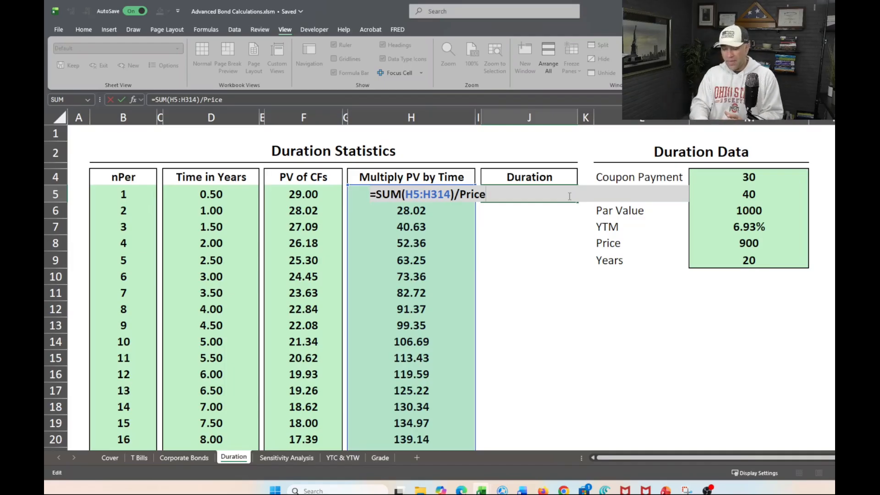
key("Return")
left_click(538, 278)
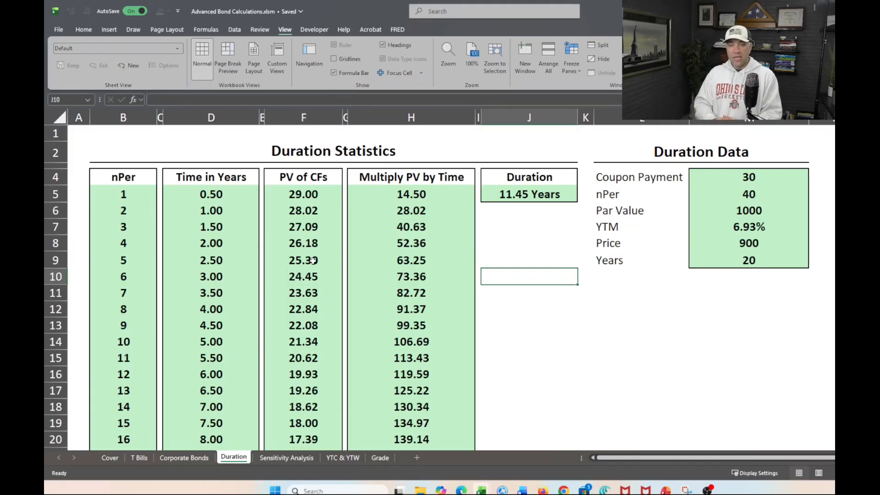
Hide the row and column headings on the Duration sheet.
scroll(313, 260, "down", 8)
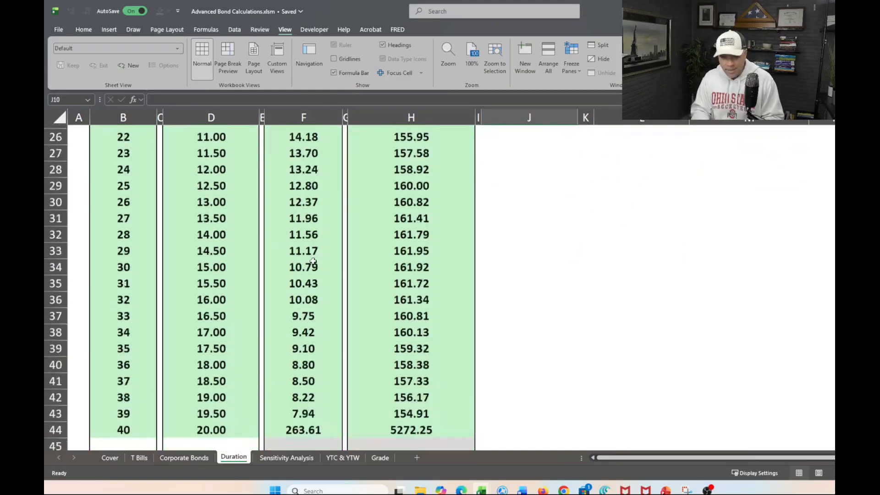
scroll(313, 262, "up", 8)
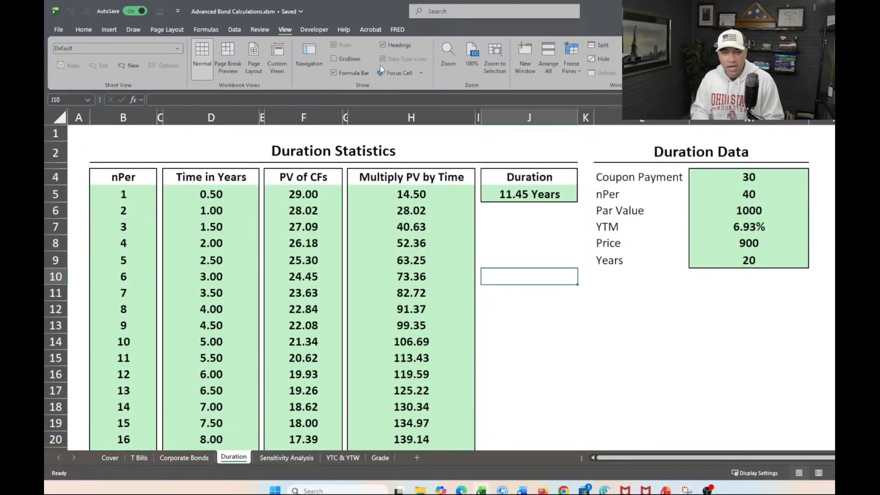
left_click(383, 45)
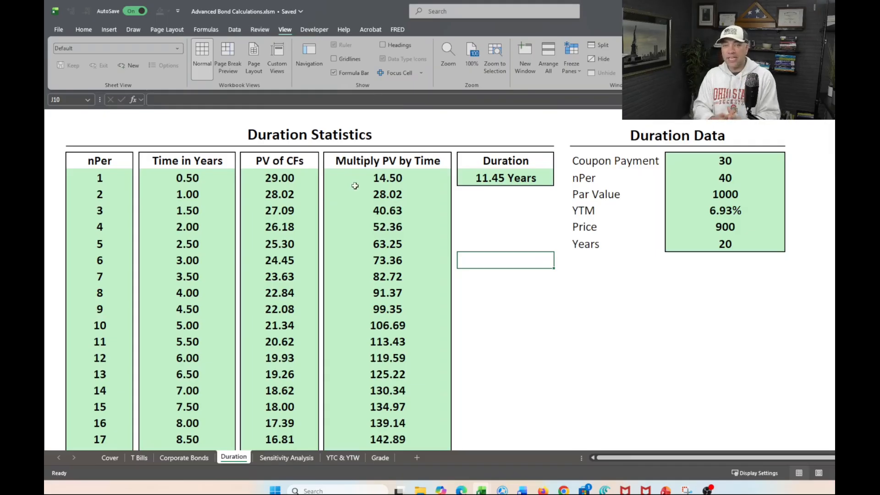
left_click(330, 243)
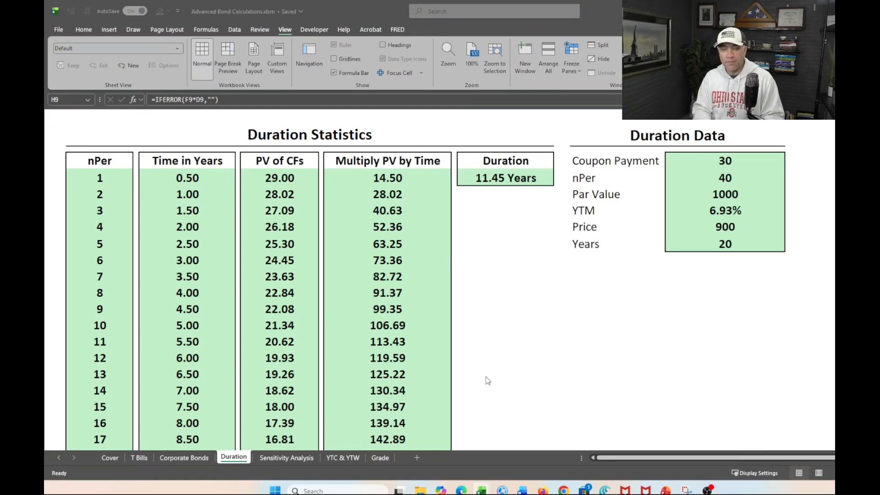
Link the Duration cell on the Corporate Bonds sheet to the Duration sheet's result with =Duration.
left_click(284, 460)
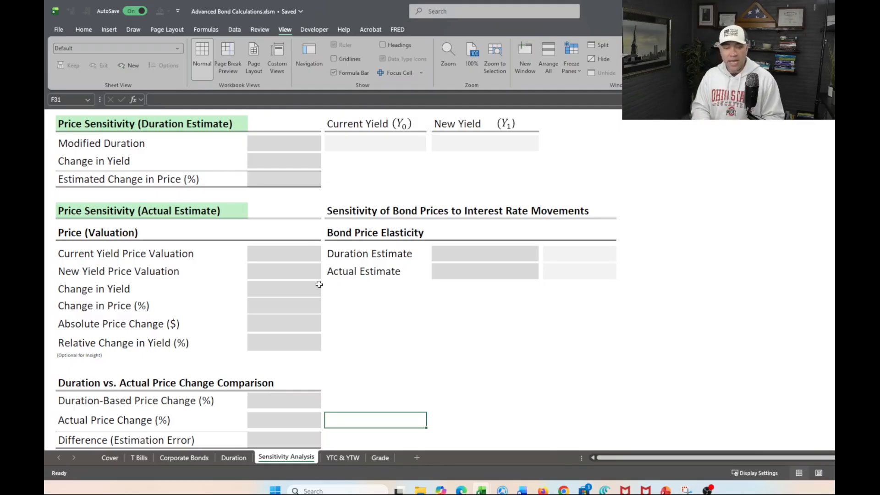
left_click(200, 458)
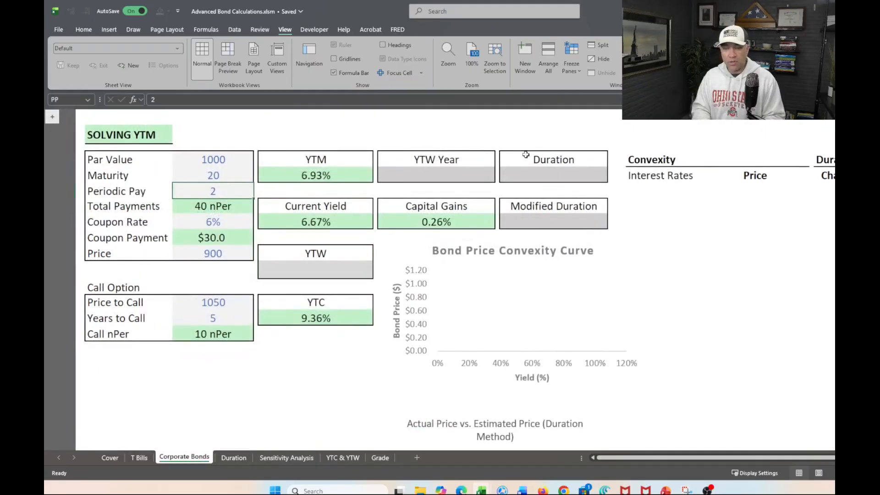
left_click(531, 176)
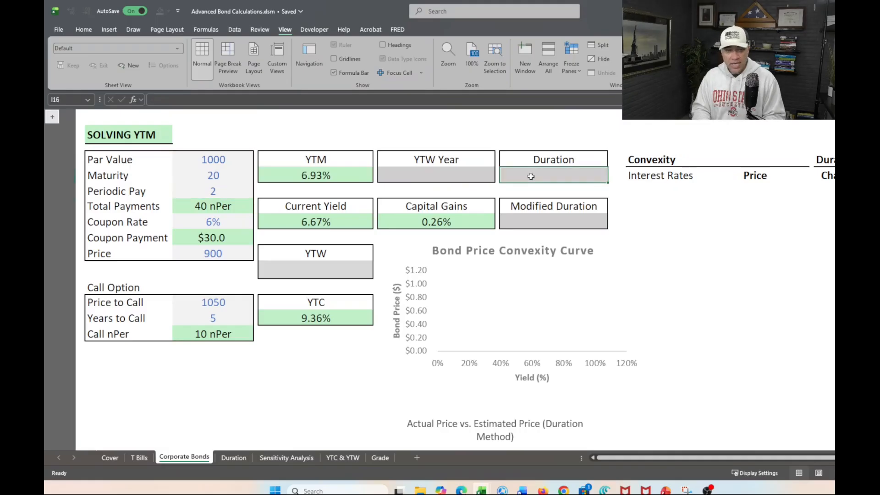
type("=")
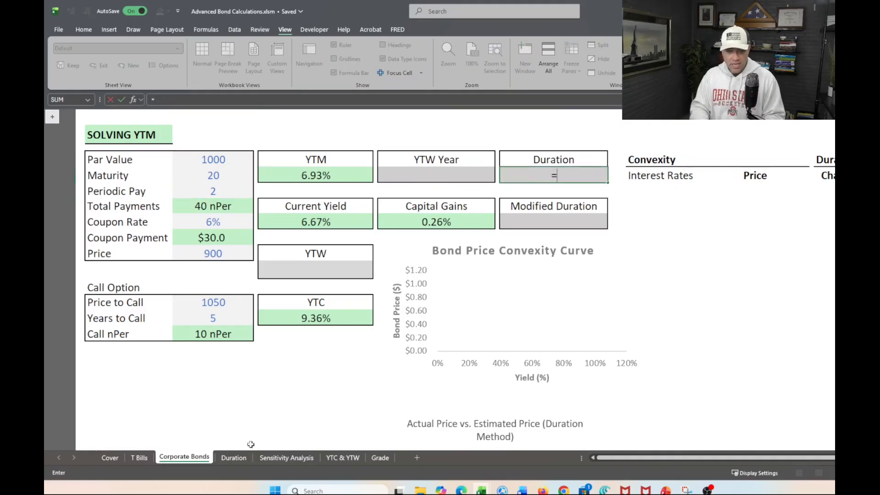
left_click(236, 458)
left_click(506, 178)
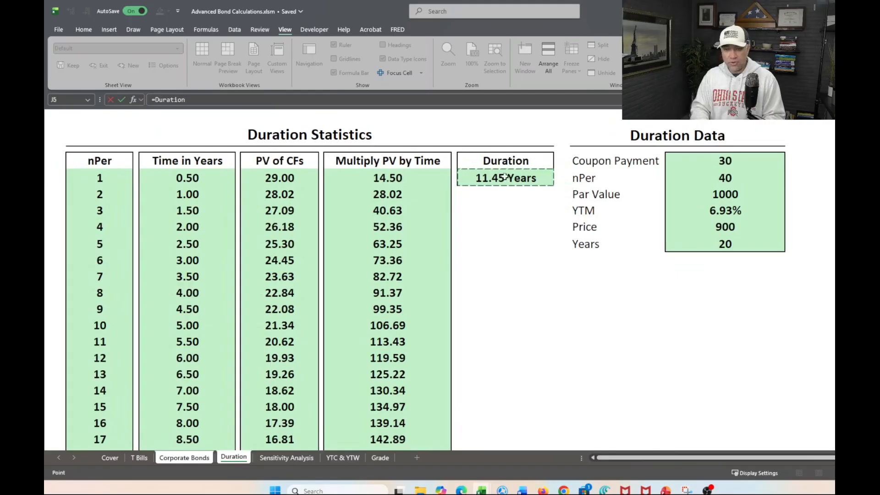
key("Return")
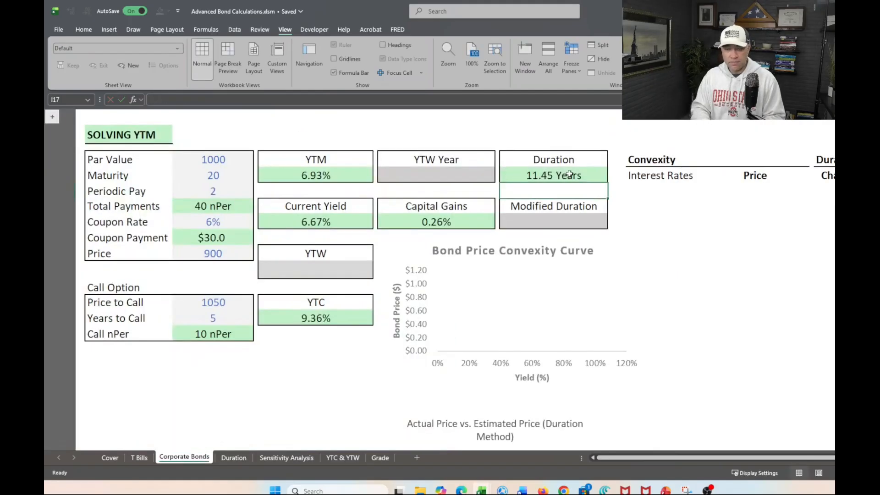
Check the formulas behind the Duration cells on the Corporate Bonds and Duration sheets.
left_click(563, 175)
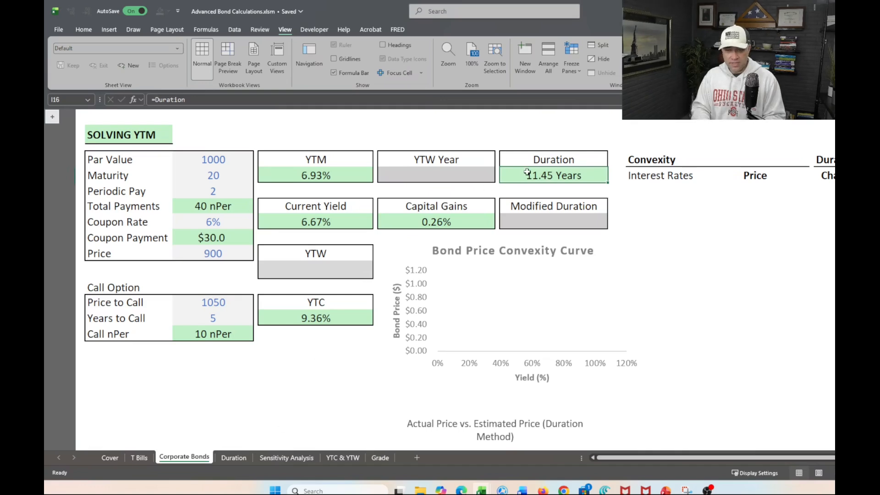
left_click(240, 459)
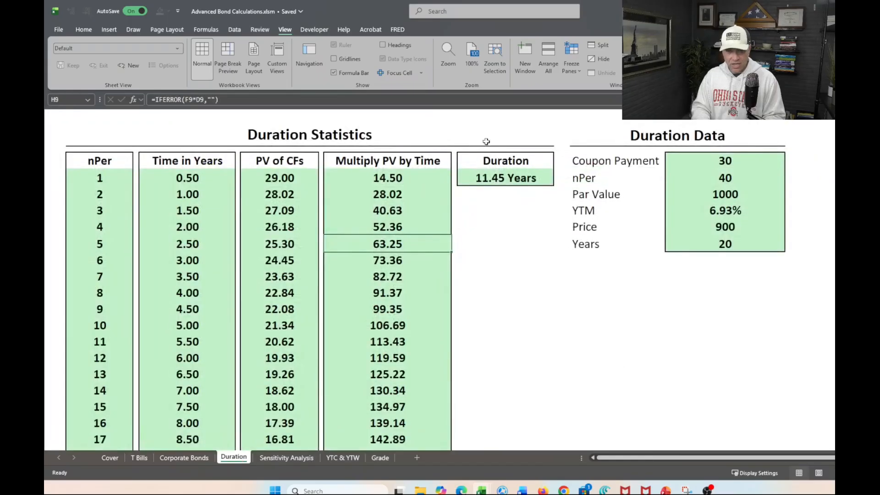
left_click(491, 180)
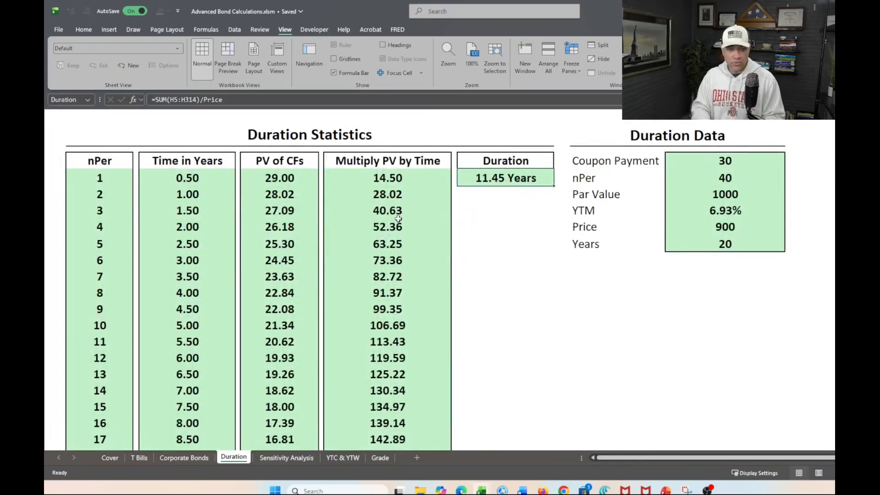
left_click(192, 458)
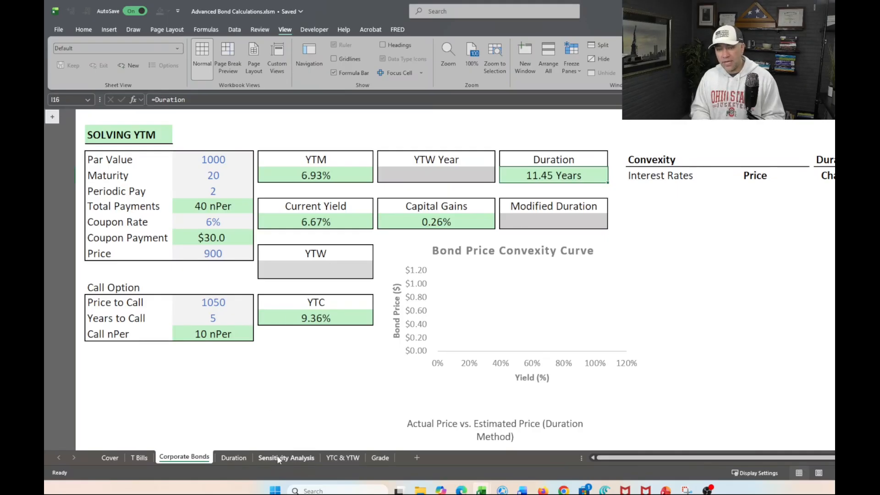
Look over the Corporate Bonds sheet's Convexity and Duration-Based Linear Price tables and its two bond price charts.
scroll(675, 312, "right", 5)
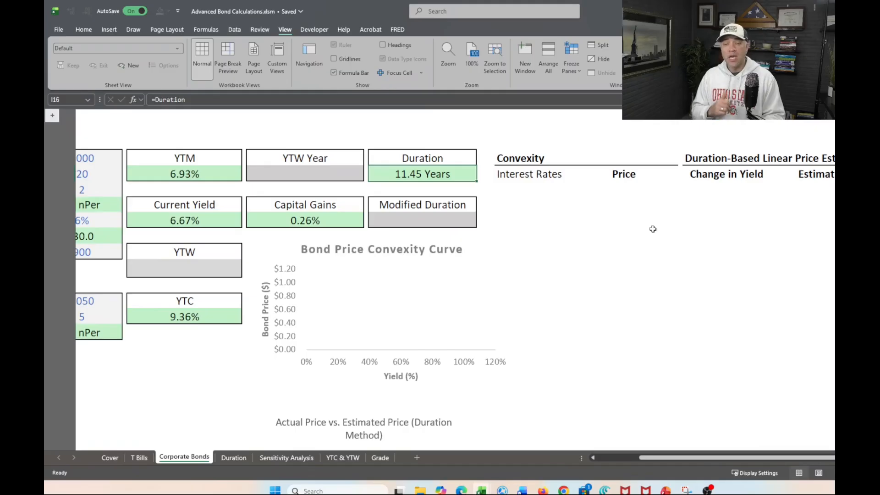
scroll(653, 229, "down", 3)
scroll(652, 228, "up", 1)
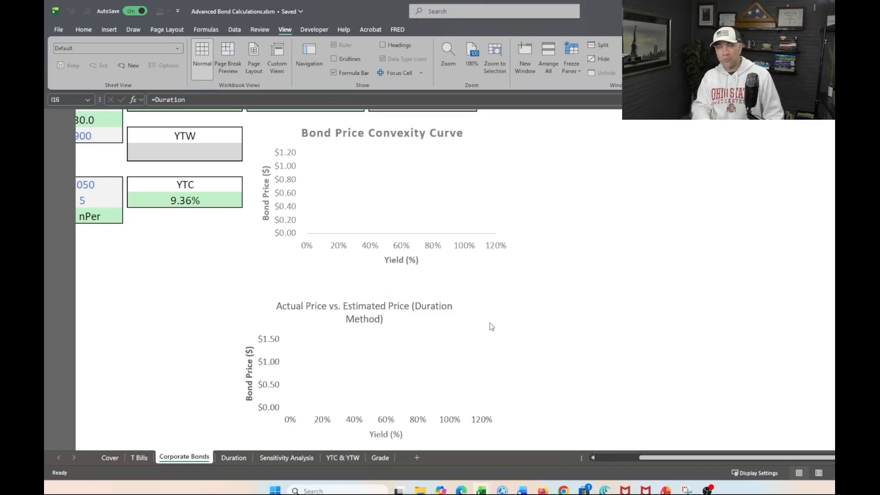
scroll(490, 323, "left", 1)
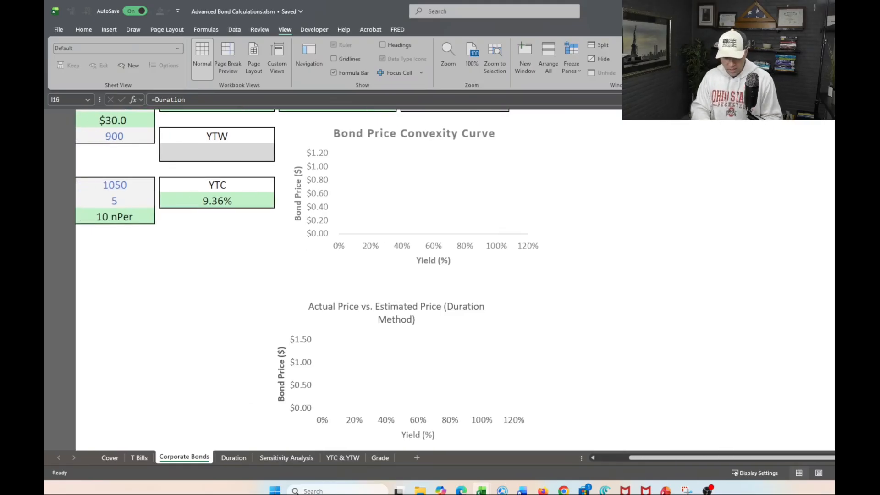